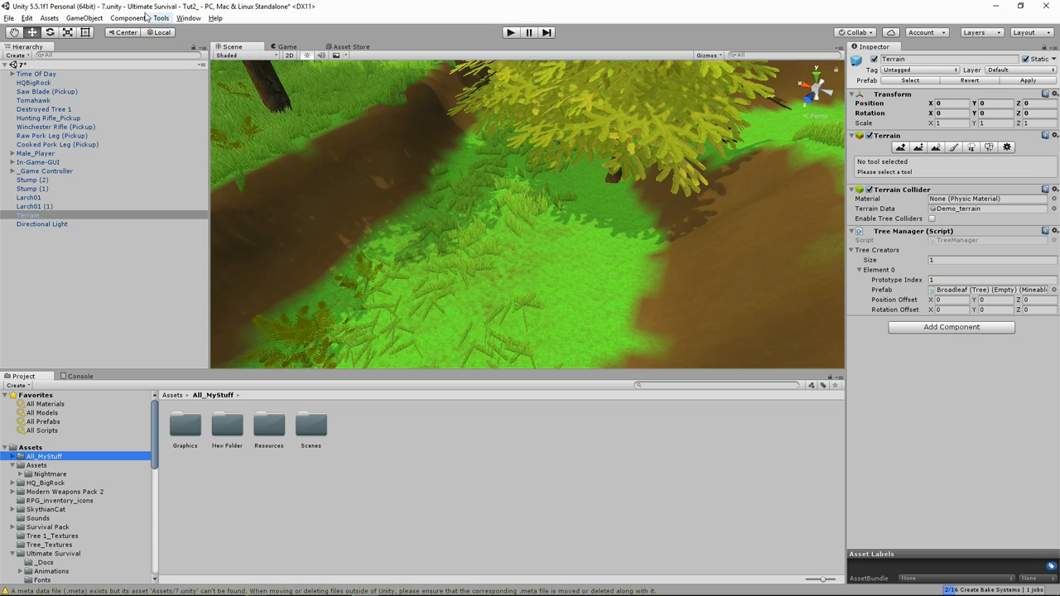
- Check that the terrain is flagged Navigation Static and bake the scene's navigation mesh with agent radius 0.5 and height 2
click(188, 18)
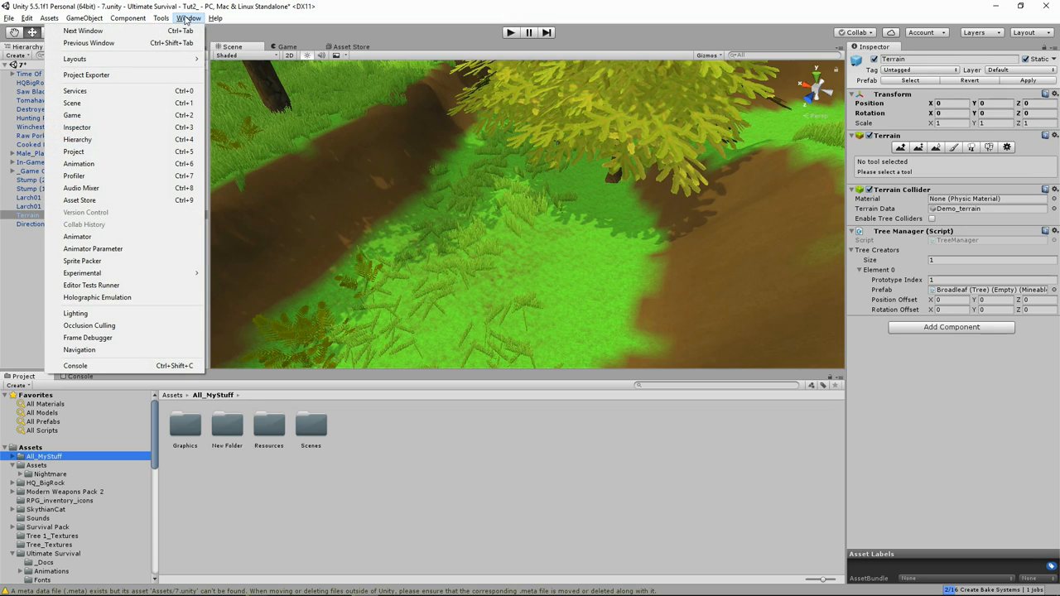
click(149, 350)
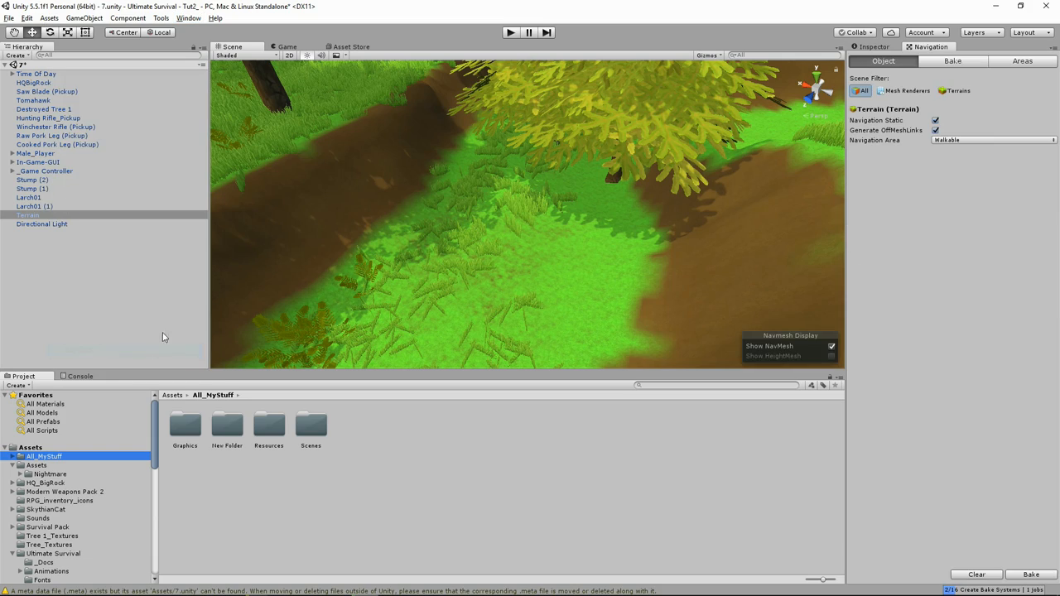
click(933, 47)
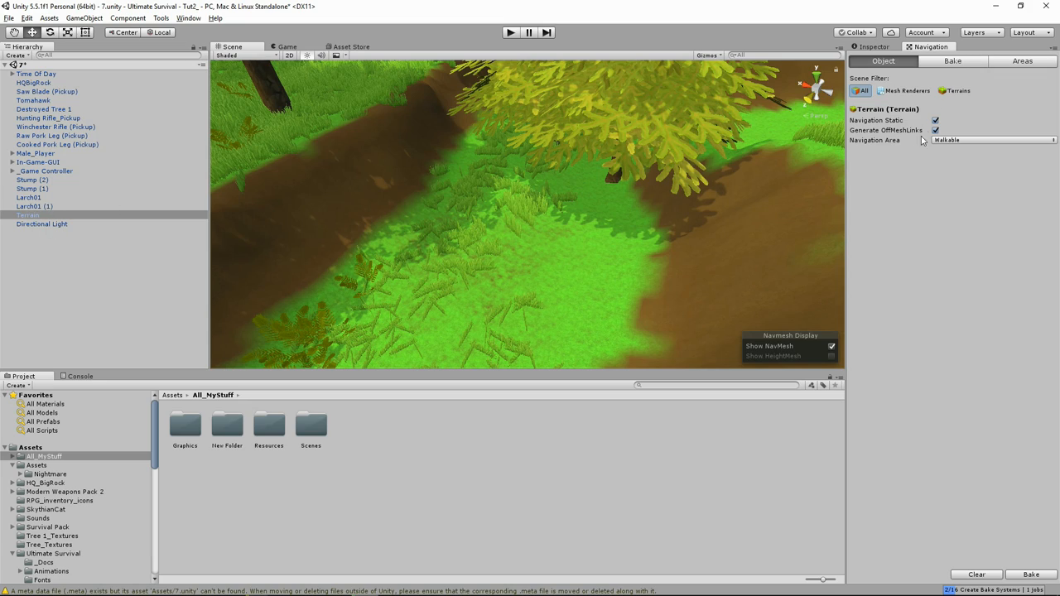
click(876, 48)
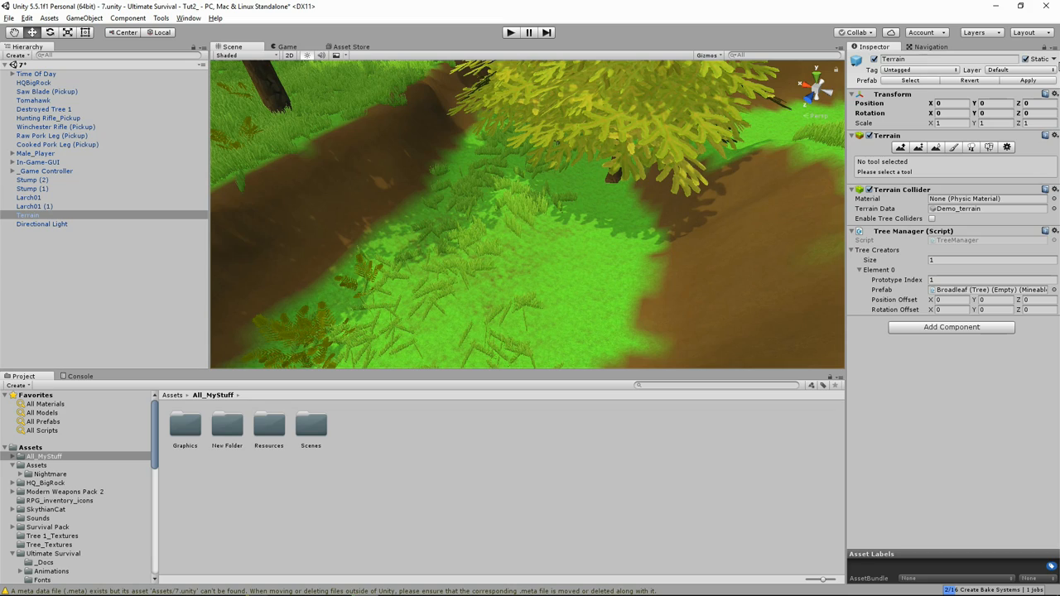
click(1054, 59)
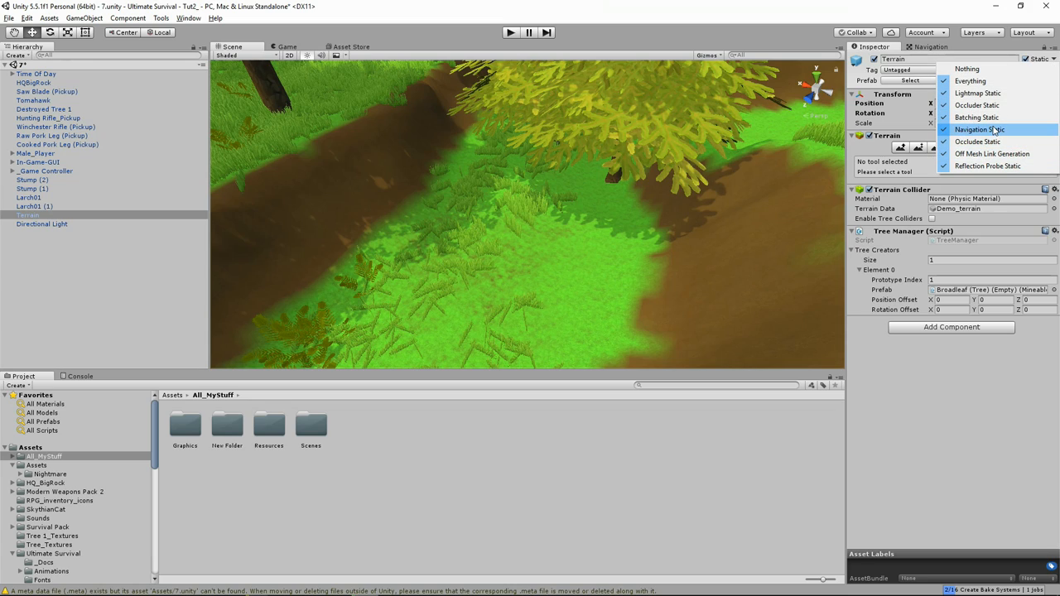
click(912, 48)
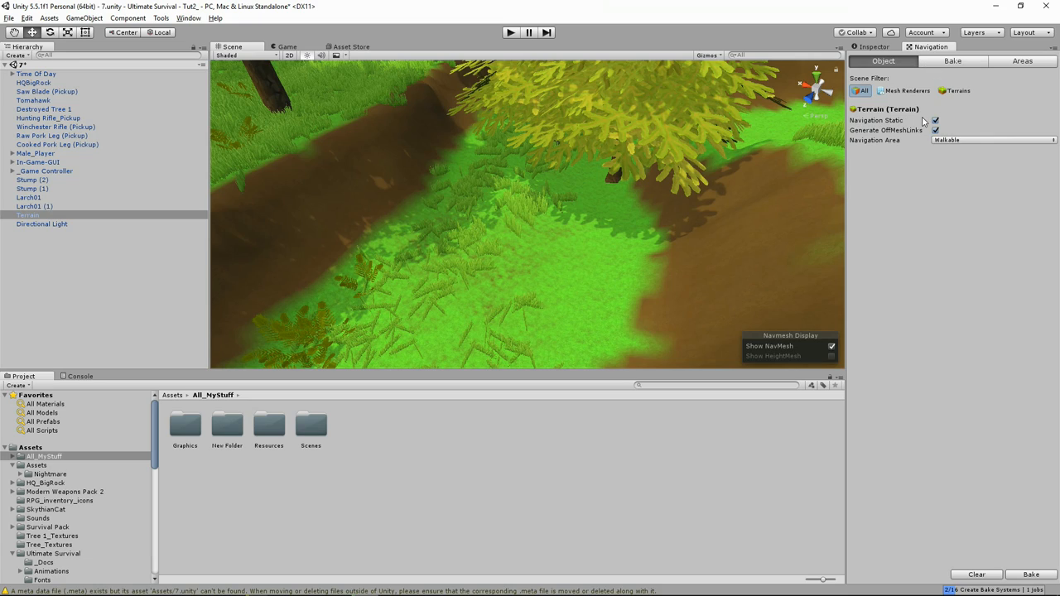
click(958, 62)
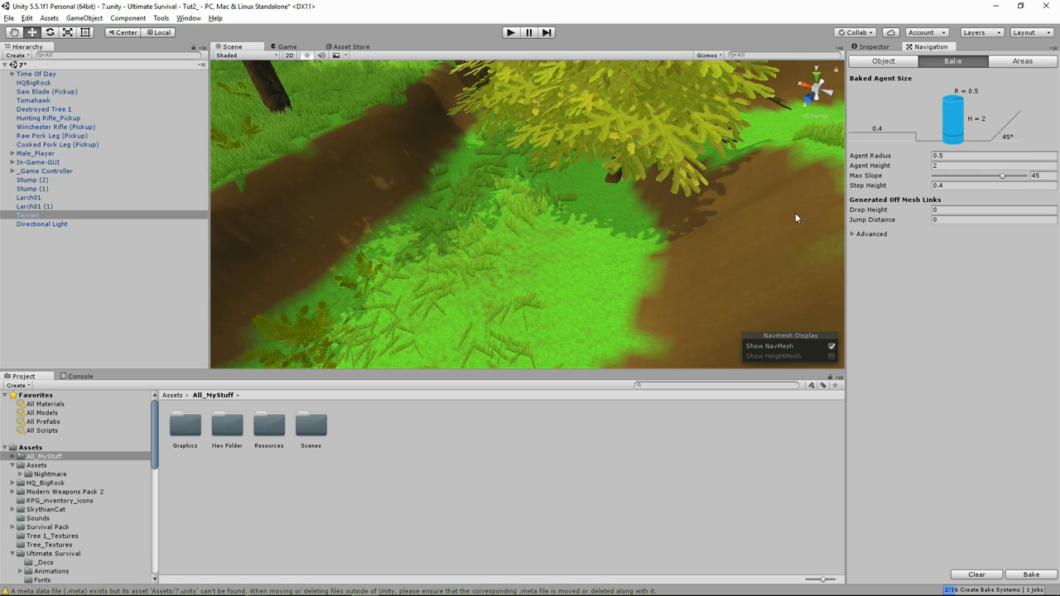
click(1031, 574)
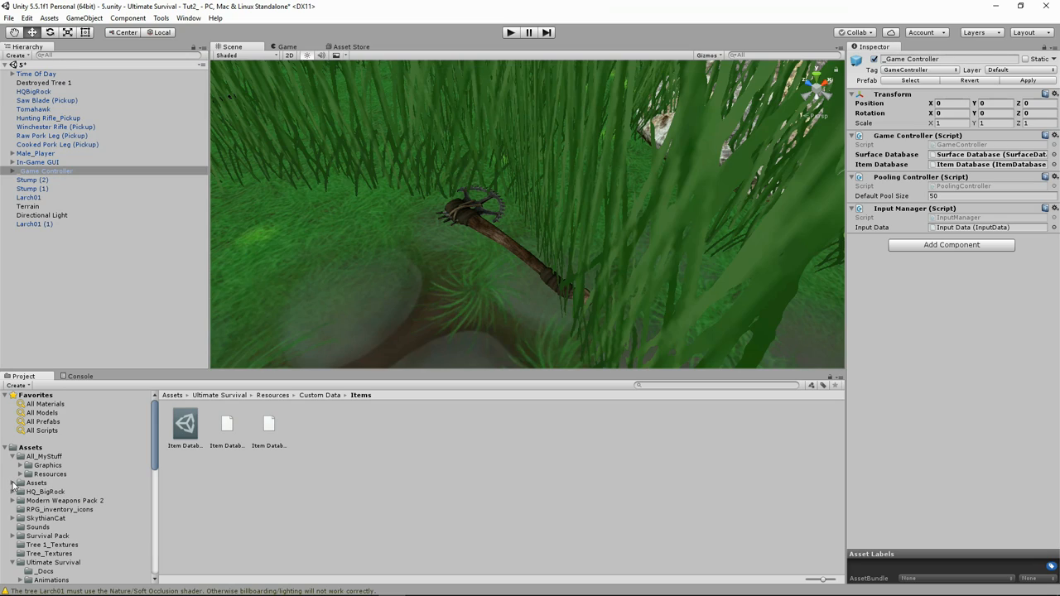
- Move the Nightmare folder out of the nested Assets folder into the project's root Assets folder
click(11, 484)
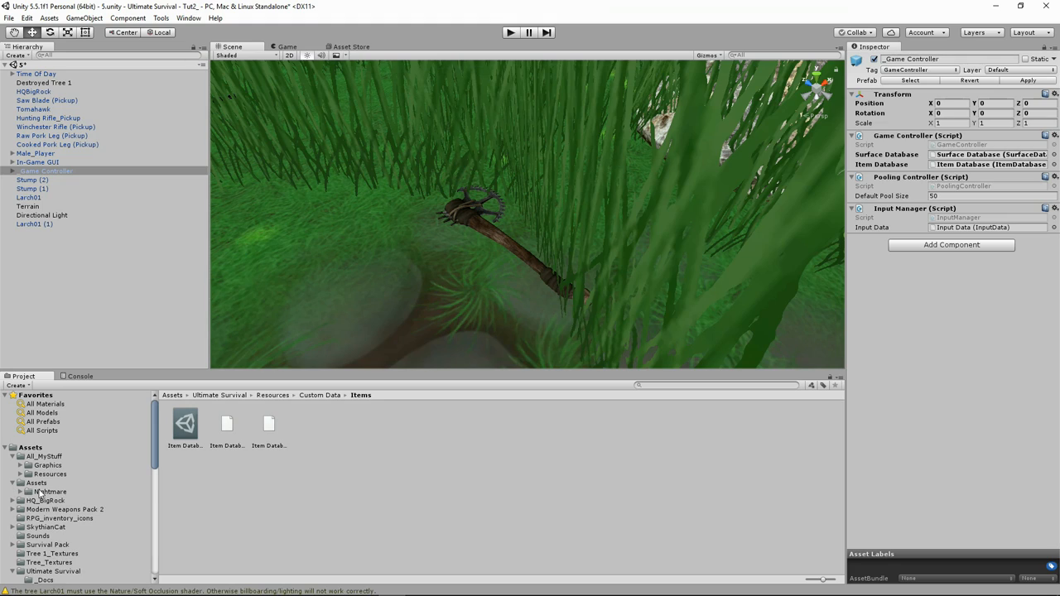
click(41, 493)
drag(41, 493, 32, 454)
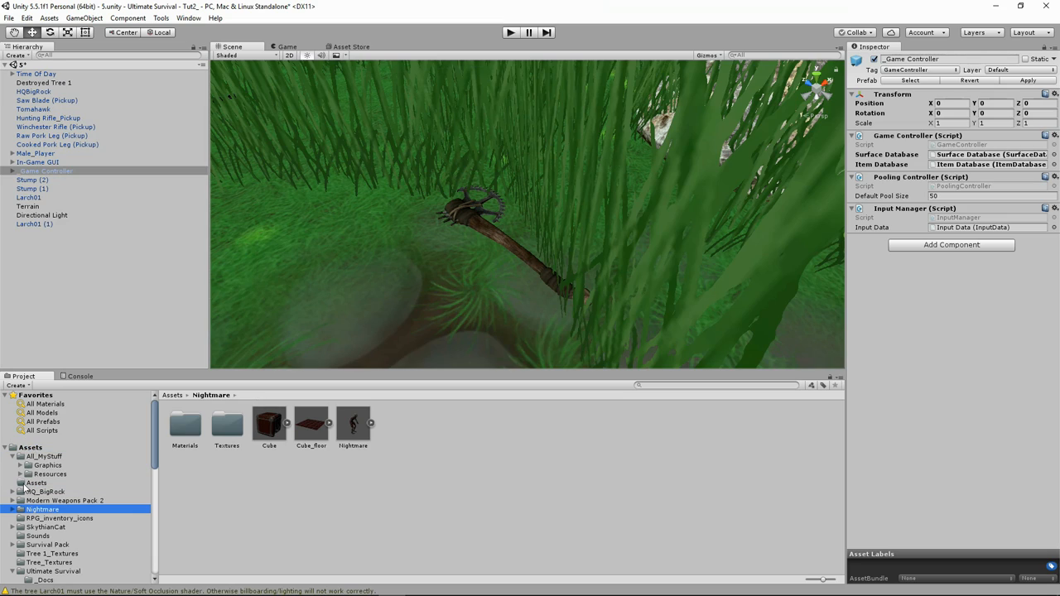
- Delete the empty nested Assets folder from the project
click(28, 483)
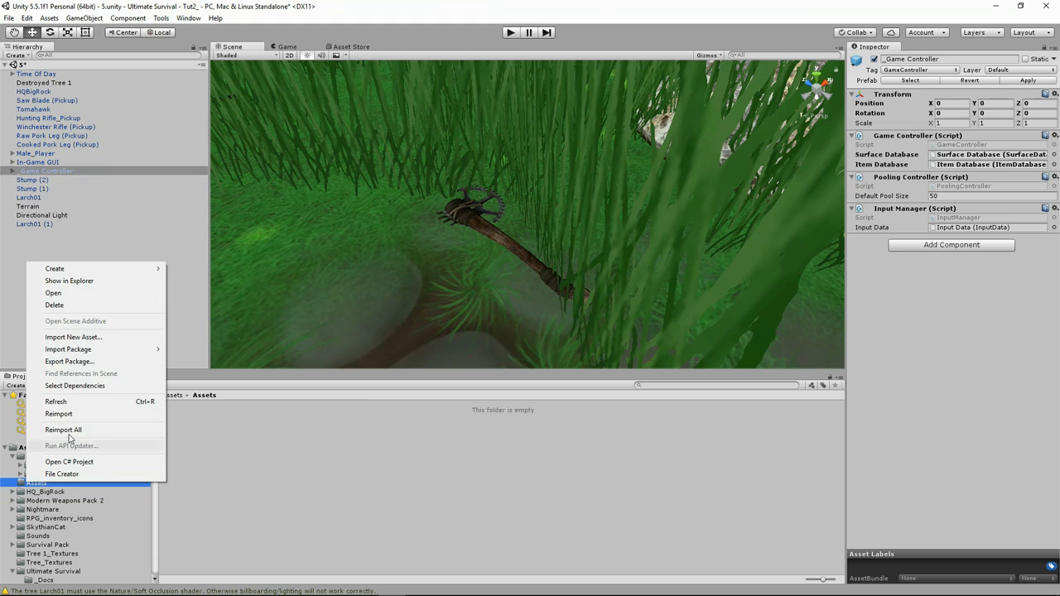
click(64, 307)
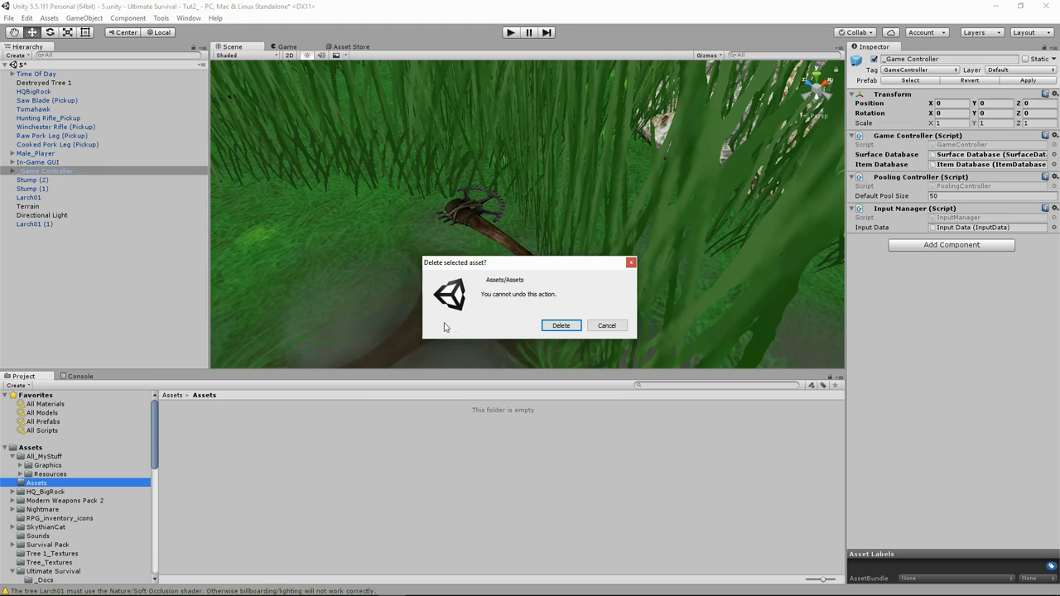
click(561, 325)
- Place the Nightmare model from its project folder on the grass in front of the Larch01 (1) tree
click(37, 501)
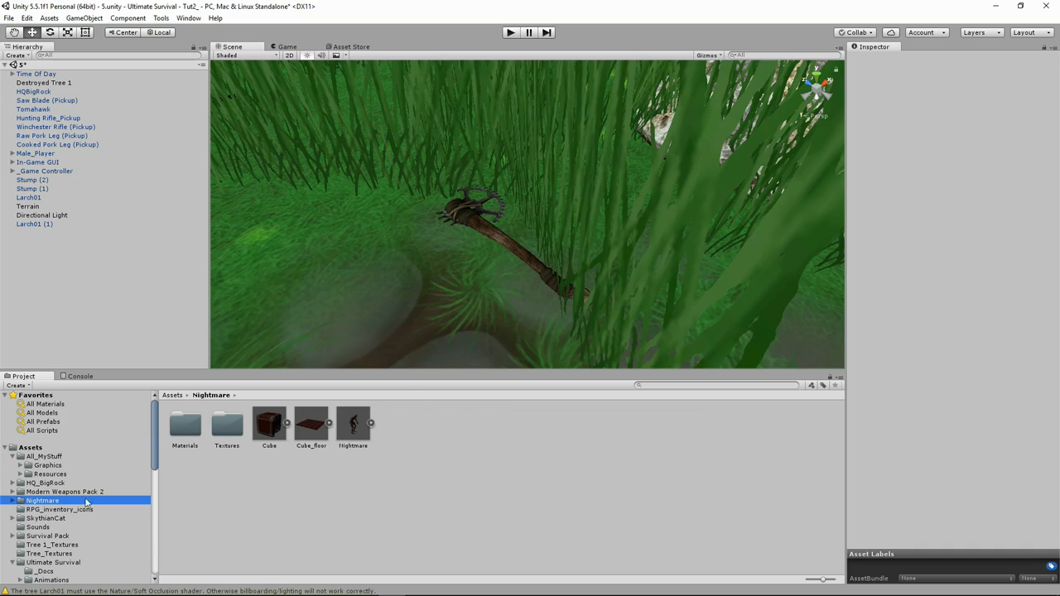
double_click(34, 223)
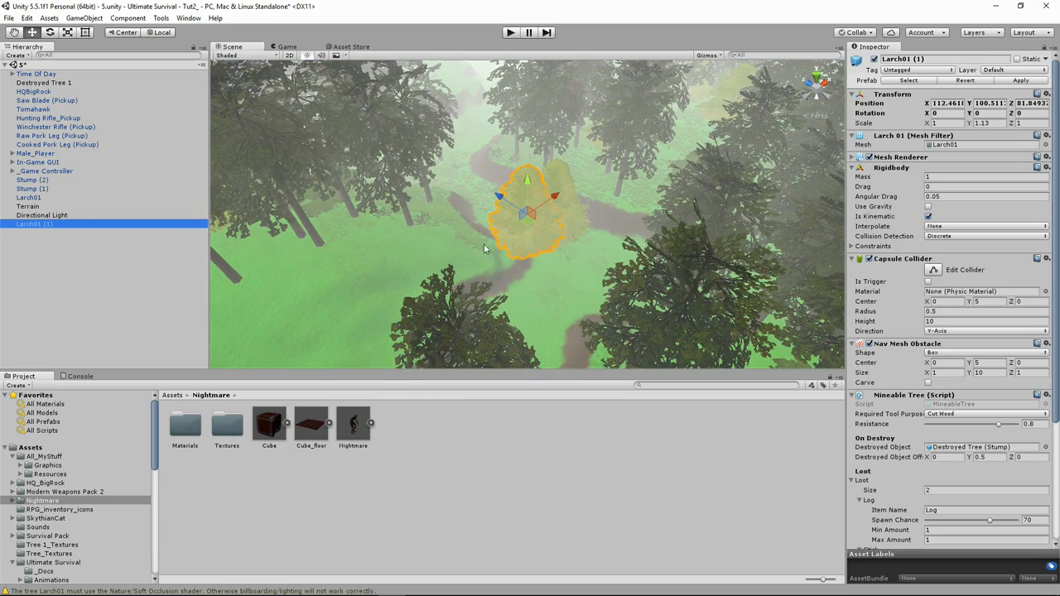
scroll(485, 249, up, 10)
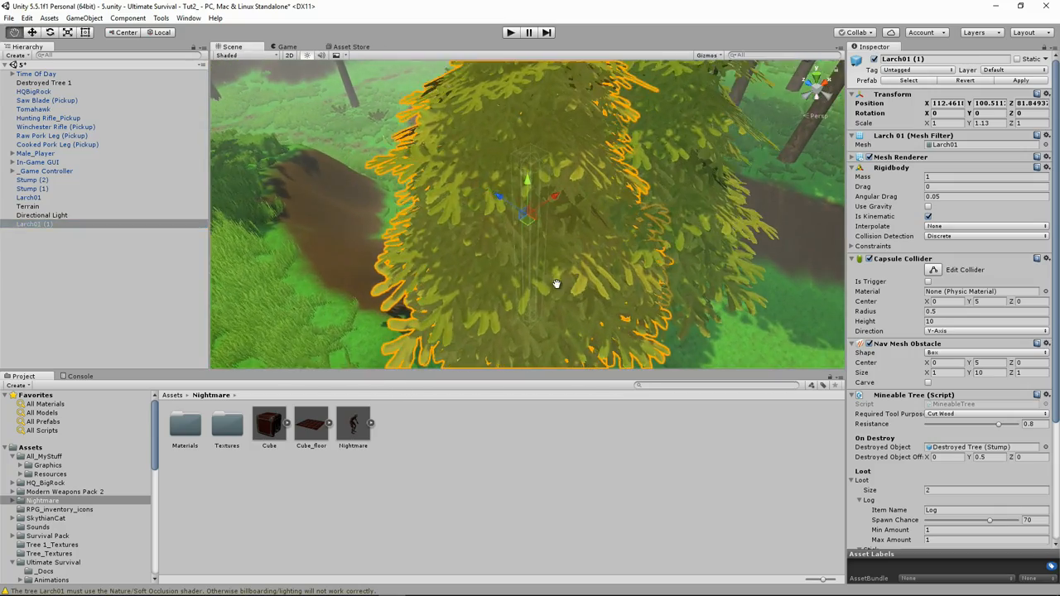
middle_drag(556, 284, 531, 249)
middle_drag(410, 160, 523, 207)
right_drag(523, 206, 770, 224)
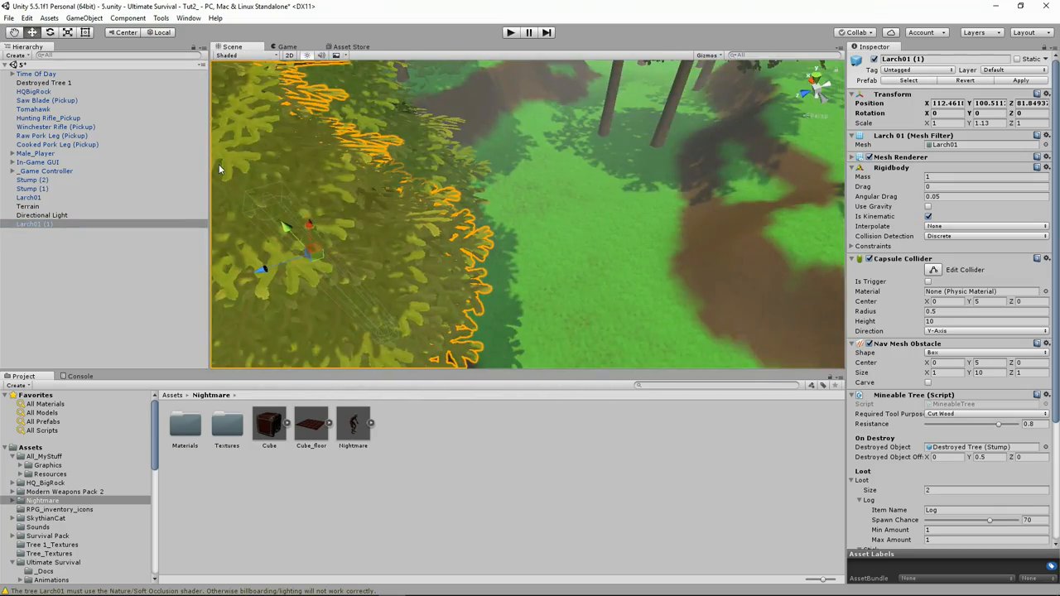
middle_drag(219, 169, 563, 154)
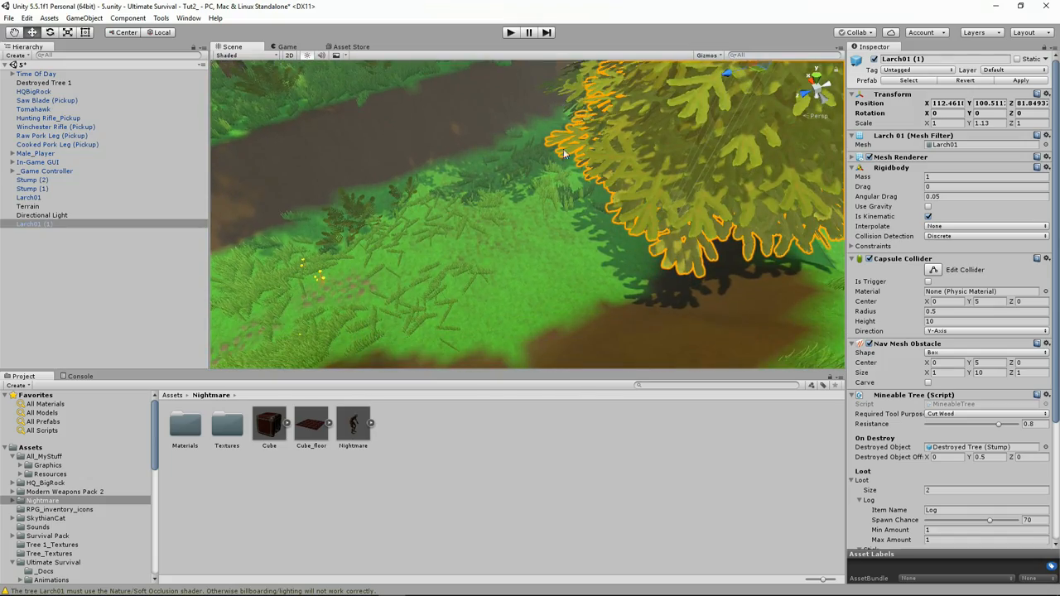
scroll(561, 201, down, 3)
middle_drag(561, 201, 600, 237)
scroll(600, 237, up, 3)
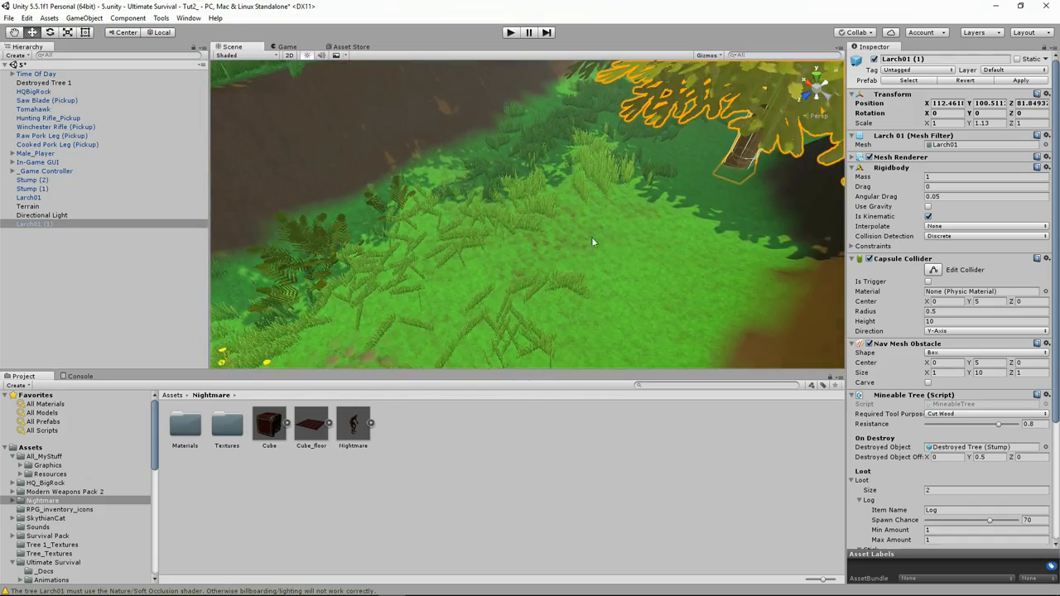
right_drag(593, 242, 625, 172)
scroll(587, 194, up, 2)
scroll(589, 210, up, 2)
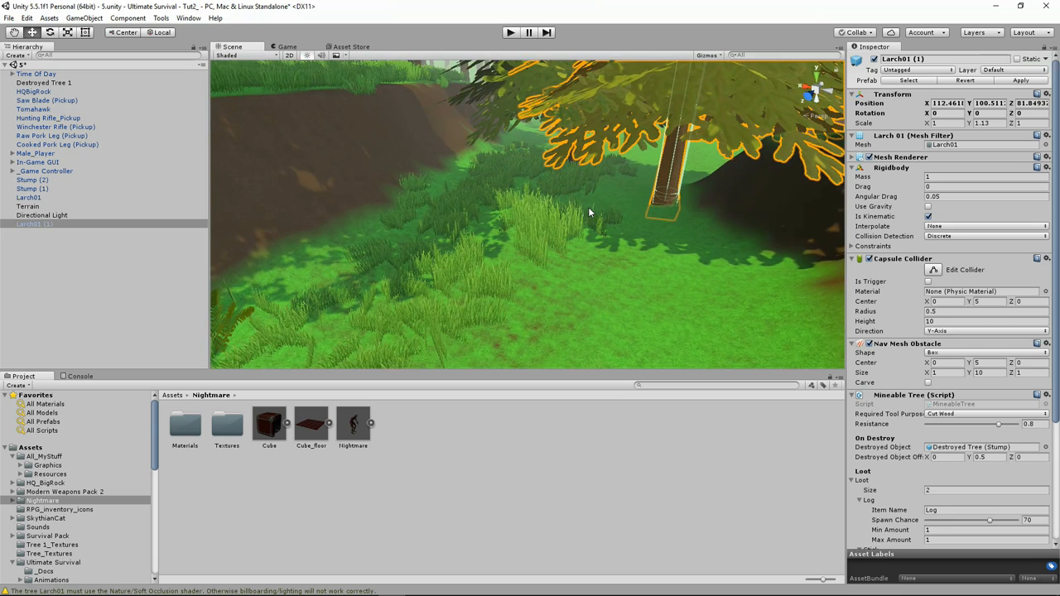
middle_drag(589, 208, 554, 227)
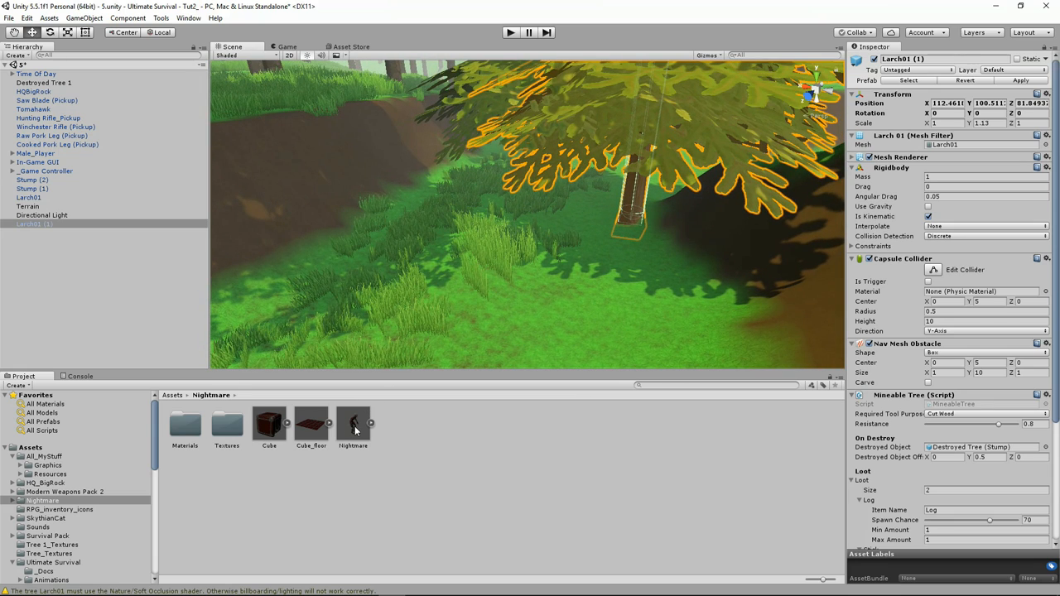
drag(354, 428, 575, 287)
- Examine the placed Nightmare character up close from the front
scroll(576, 296, up, 3)
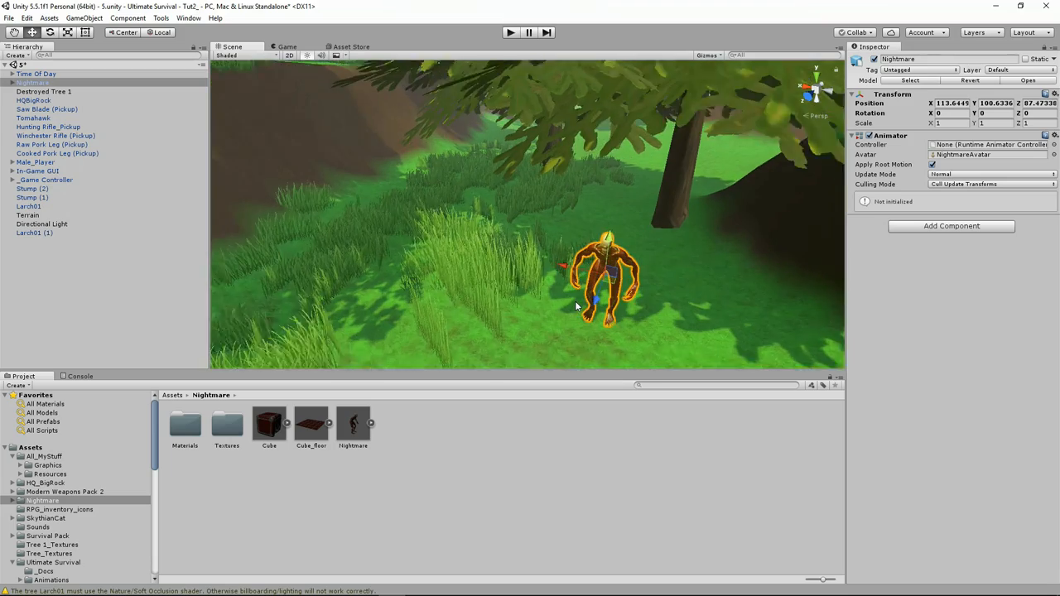
middle_drag(576, 303, 501, 250)
scroll(511, 235, up, 3)
scroll(500, 251, up, 1)
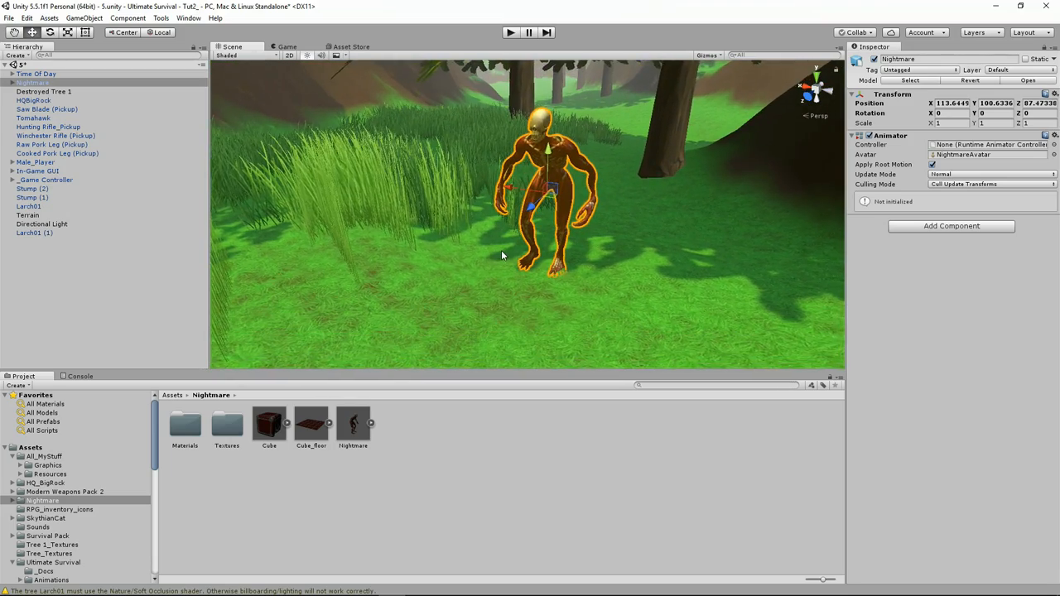
scroll(507, 247, up, 1)
right_drag(507, 247, 604, 247)
mouse_move(516, 244)
middle_down()
mouse_move(555, 241)
mouse_move(510, 255)
mouse_move(522, 257)
middle_up()
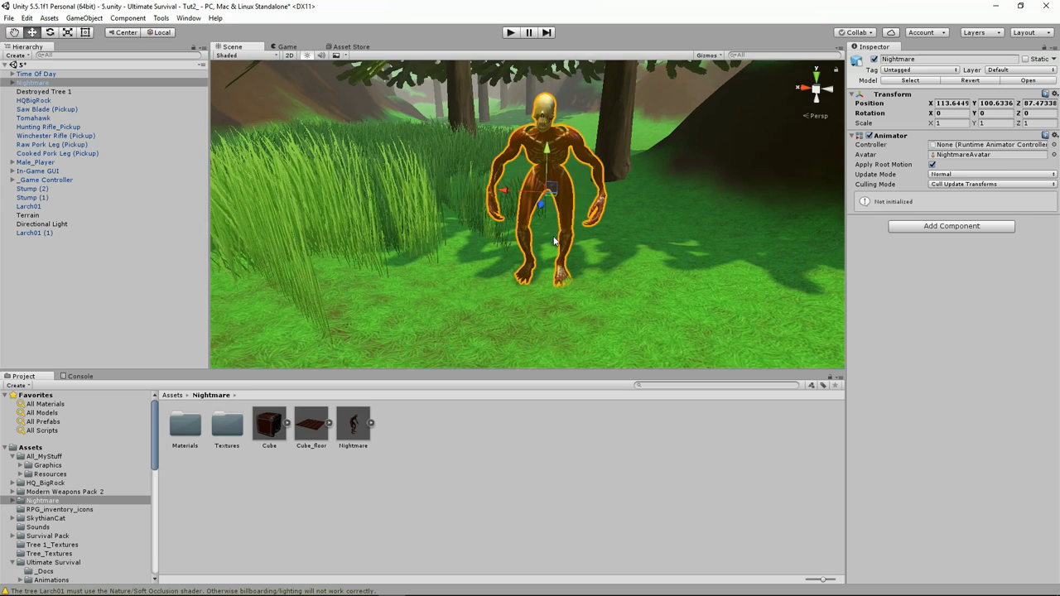
scroll(553, 243, up, 2)
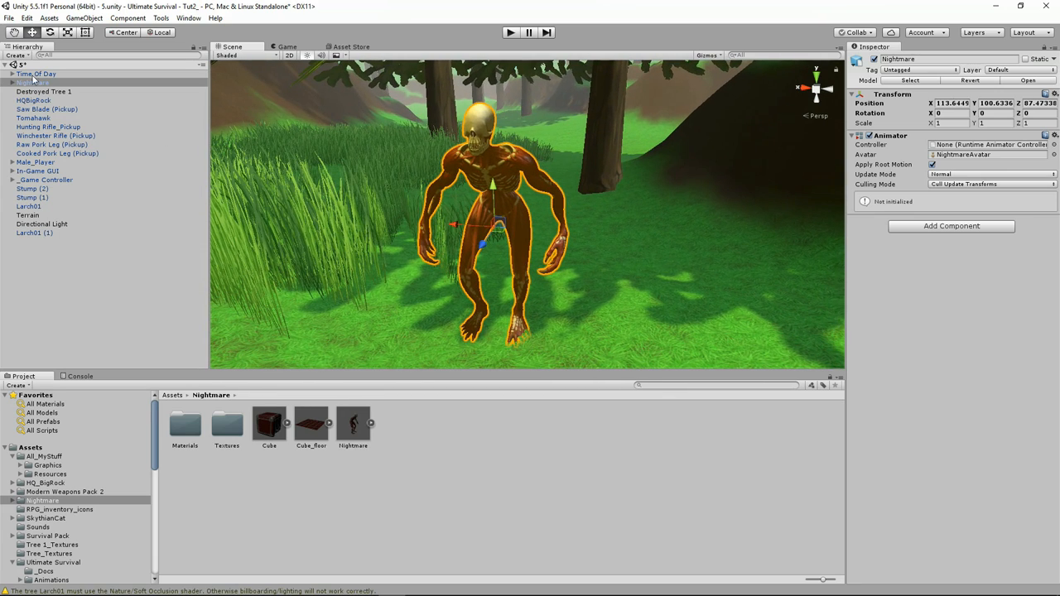
- Create a humanoid AI with the Humanoid AI Creator, using Nightmare as the agent and Cannibal as the animator controller, and review its components
click(161, 17)
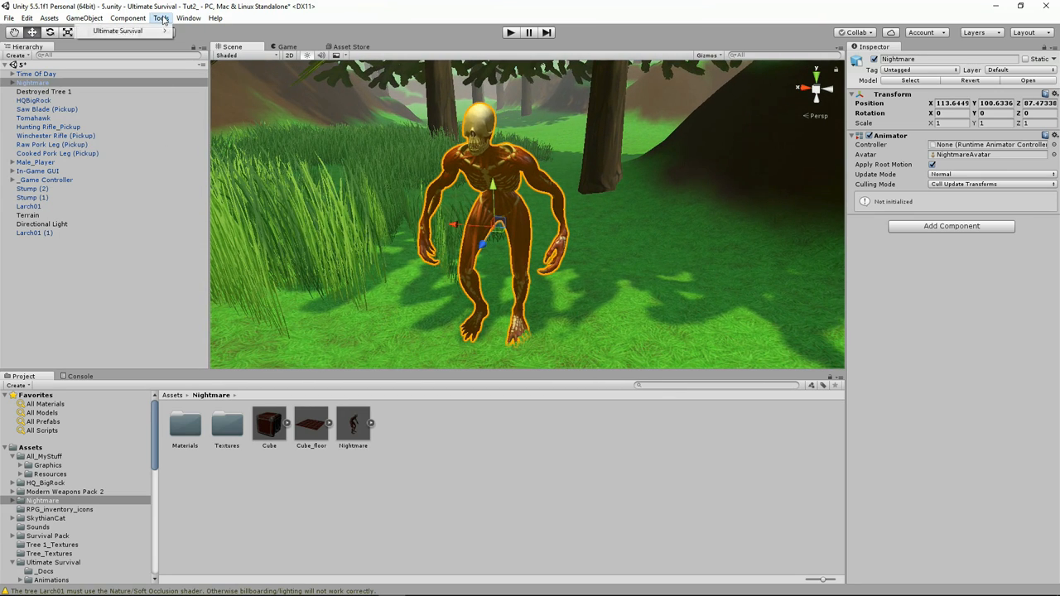
mouse_move(140, 34)
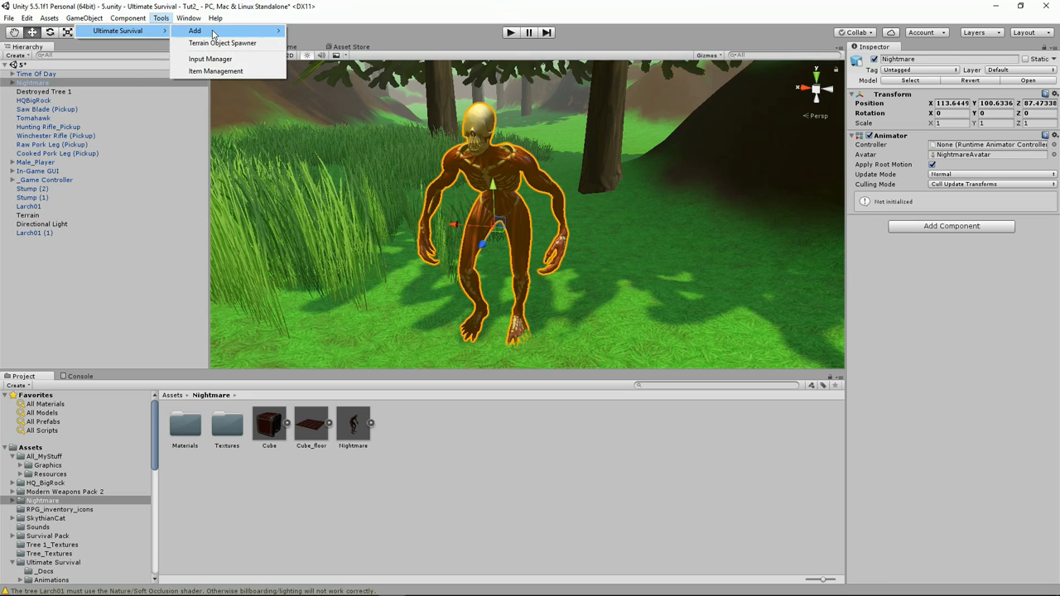
mouse_move(213, 34)
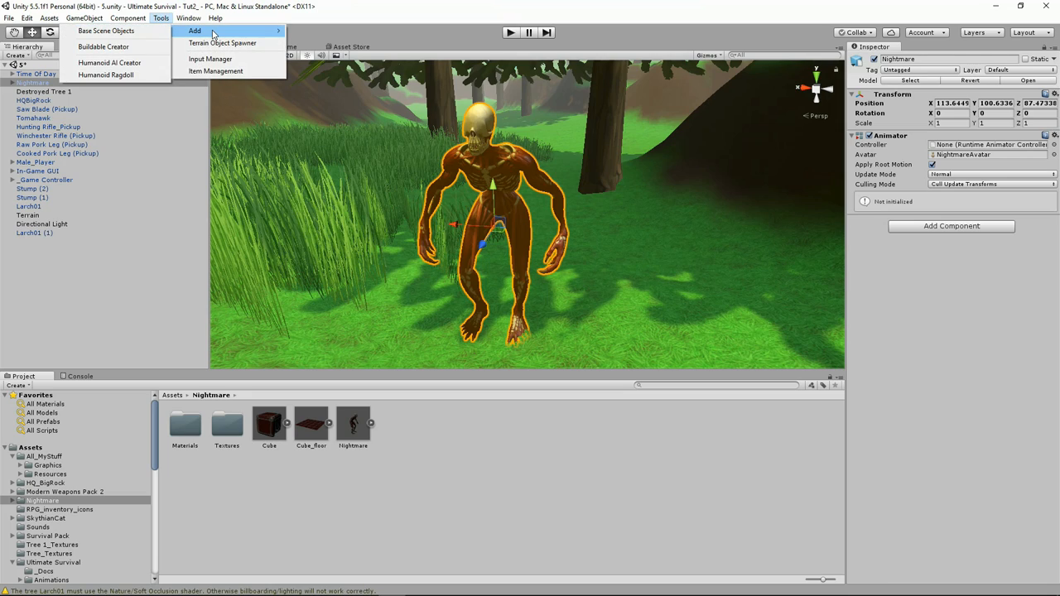
click(121, 66)
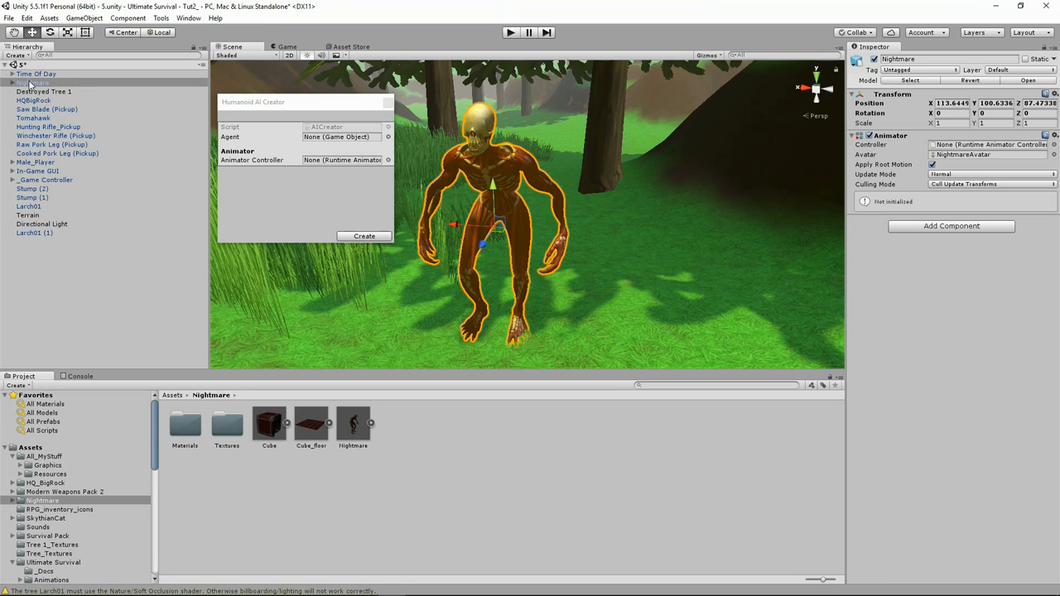
drag(32, 82, 331, 142)
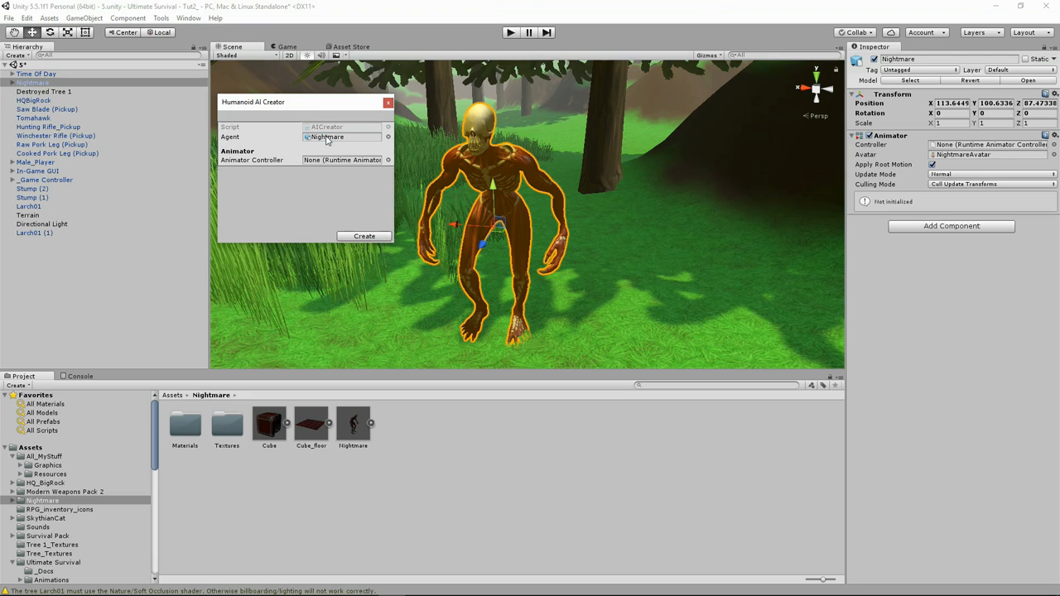
click(388, 160)
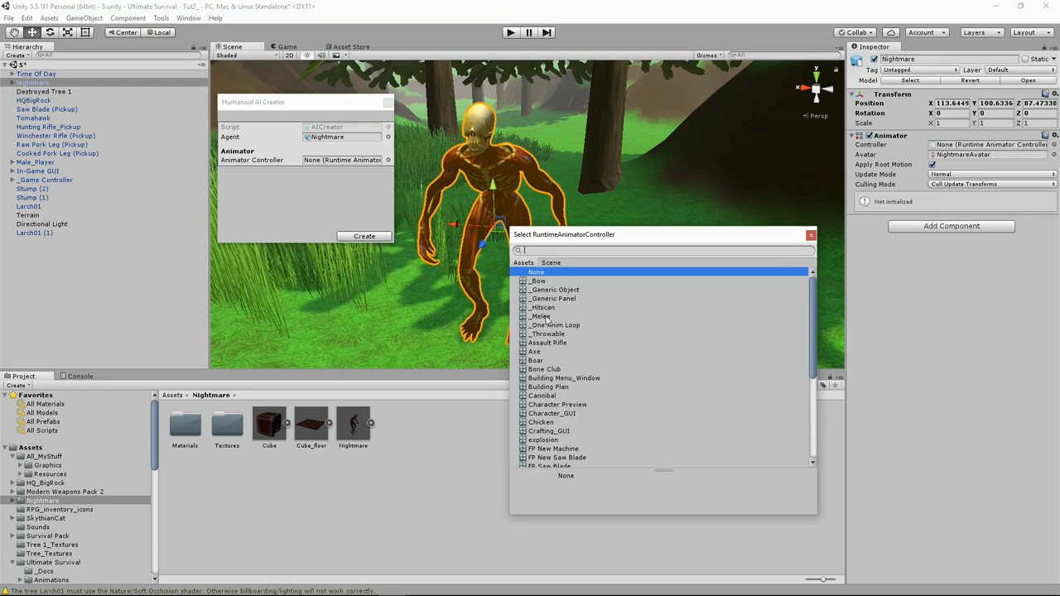
click(543, 397)
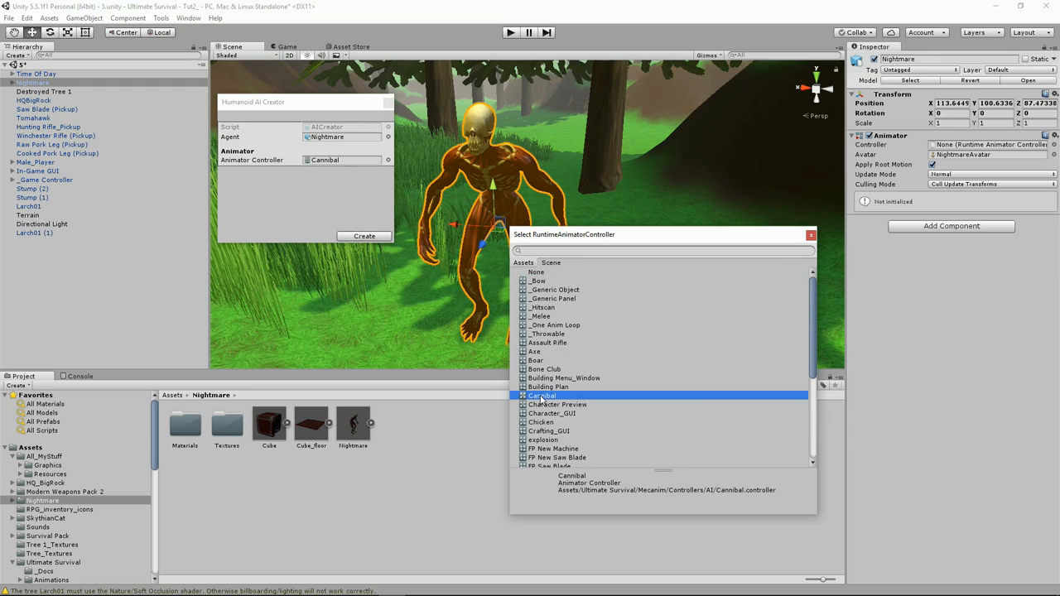
double_click(542, 398)
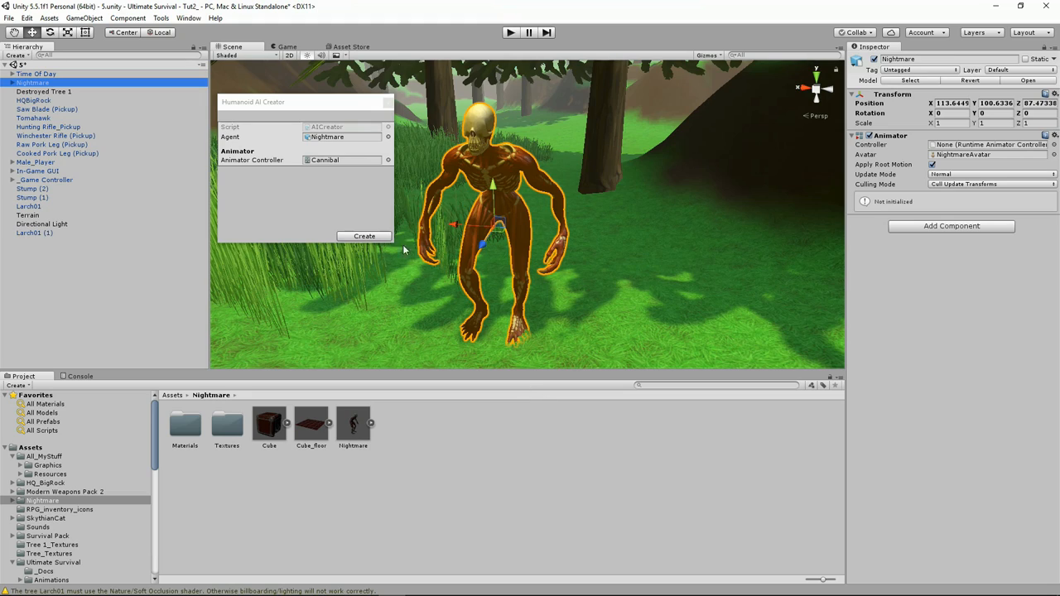
click(352, 237)
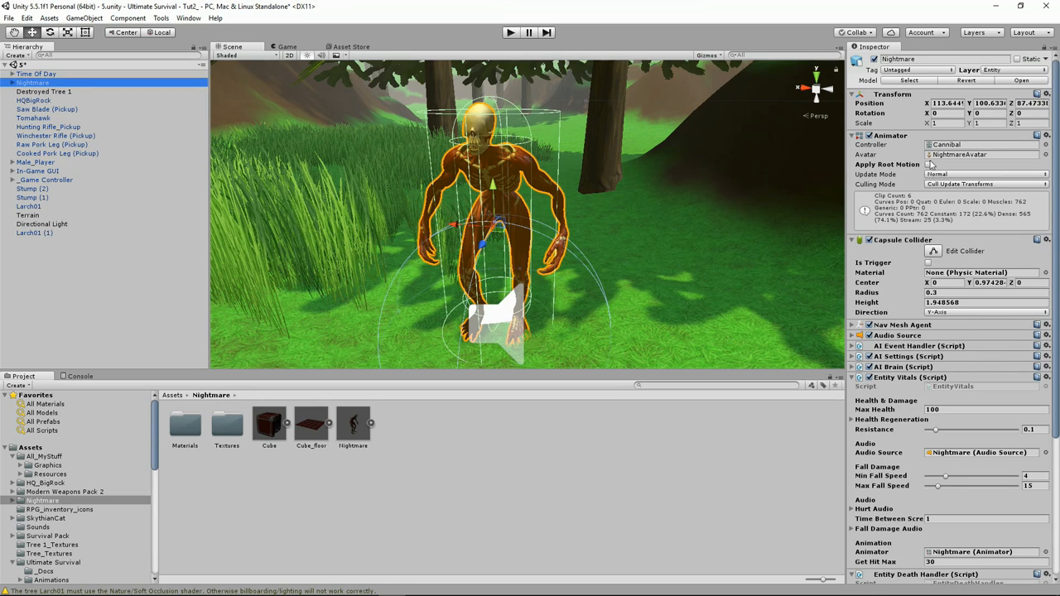
scroll(900, 370, down, 2)
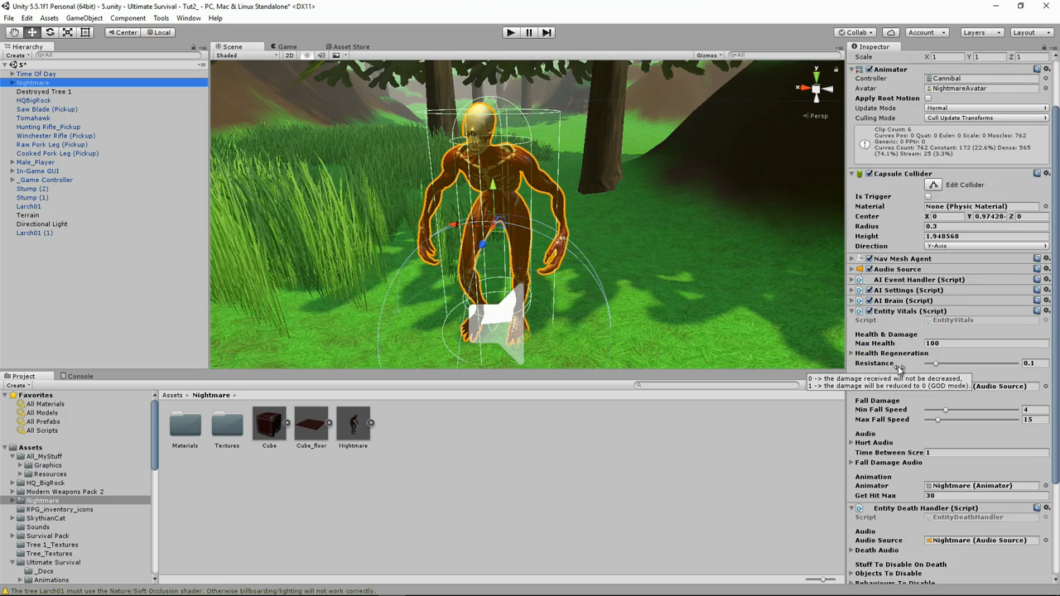
scroll(900, 370, up, 2)
- Create a humanoid ragdoll for the Nightmare character with the Ragdoll Creator, keeping the assigned bones and a total mass of 60
click(161, 17)
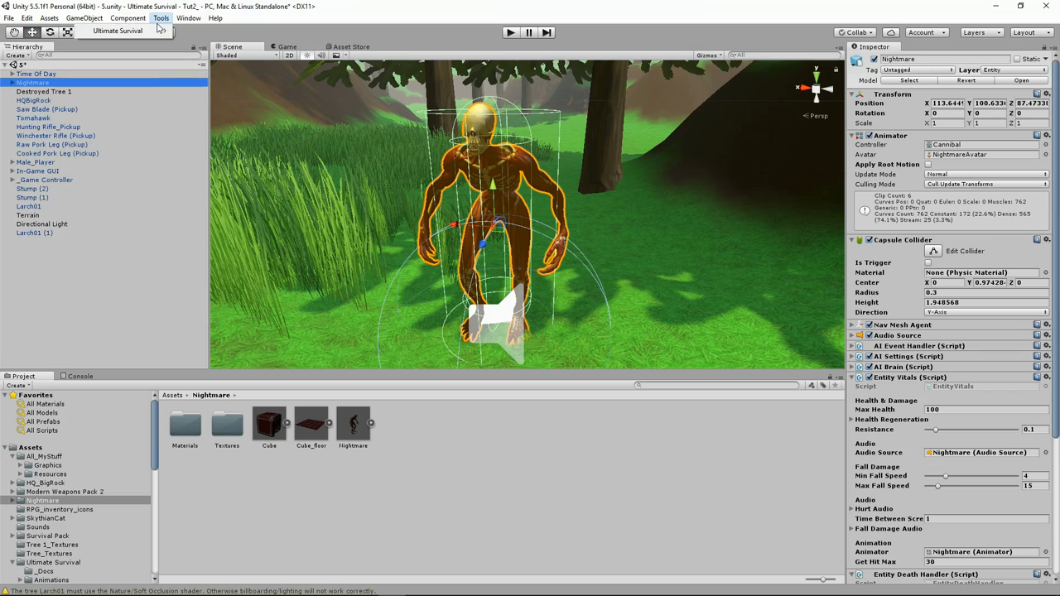
mouse_move(199, 31)
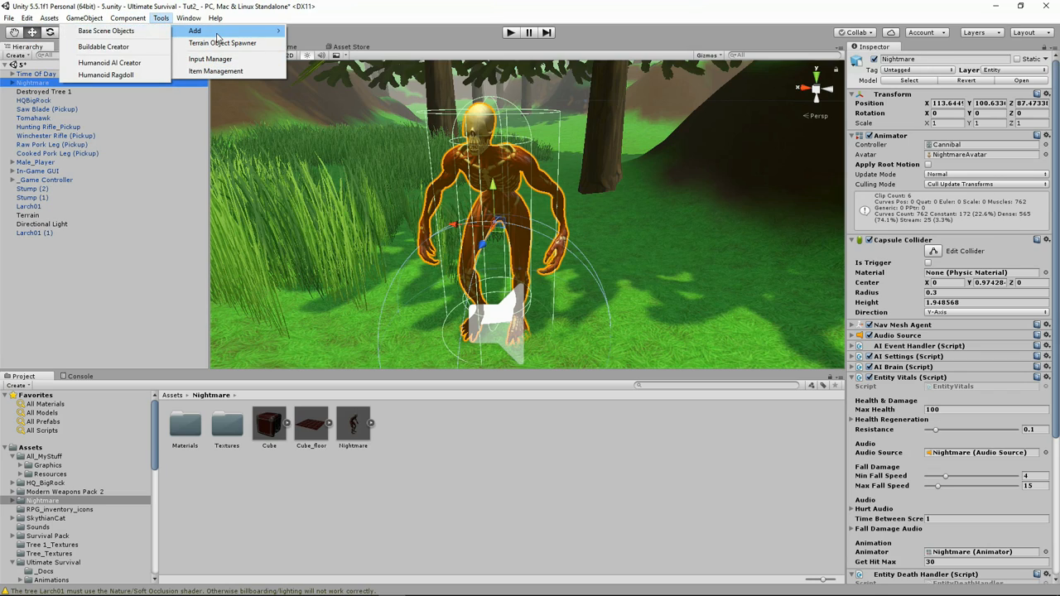
click(113, 76)
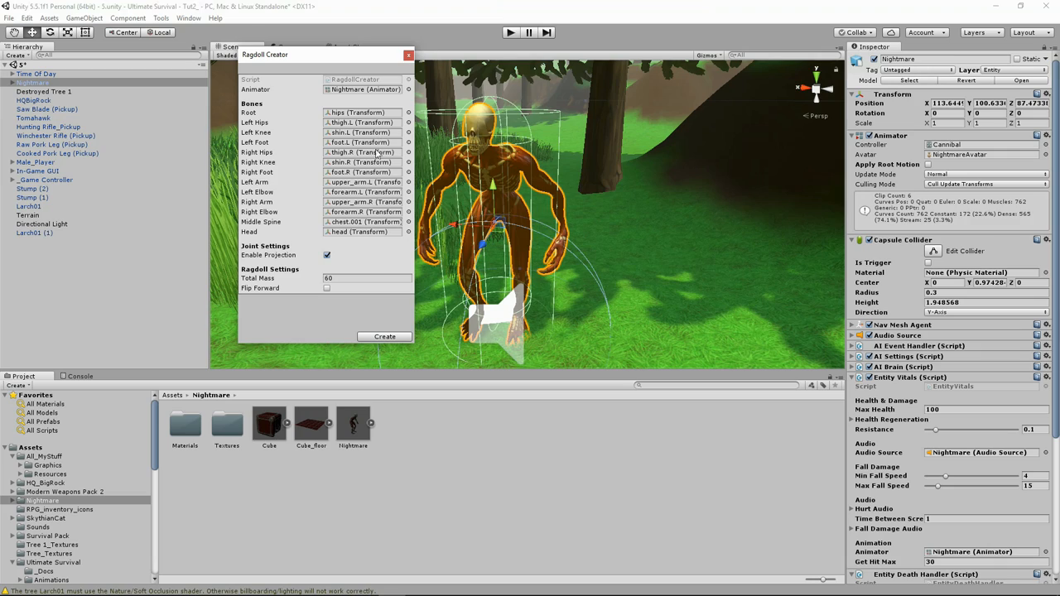
click(384, 336)
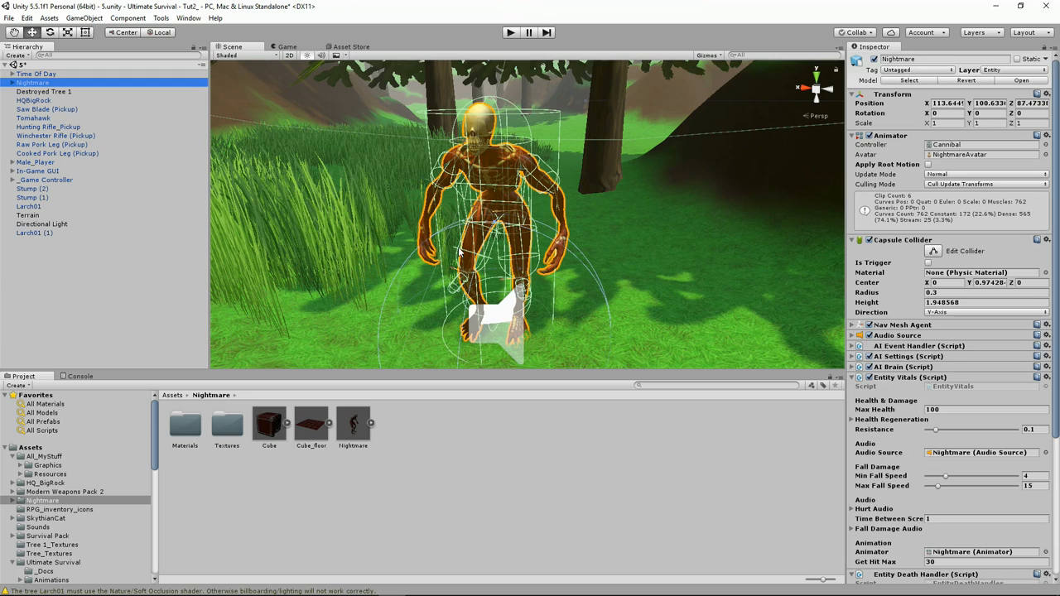
- Examine the ragdoll components on the hips, right thigh and spine bones of Nightmare_rig
click(12, 84)
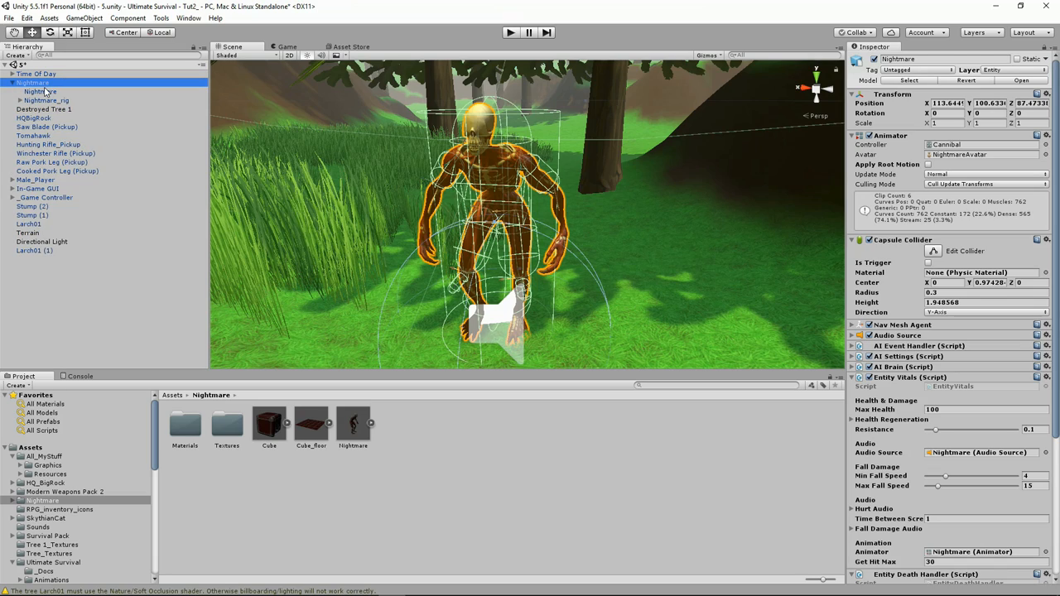
click(38, 101)
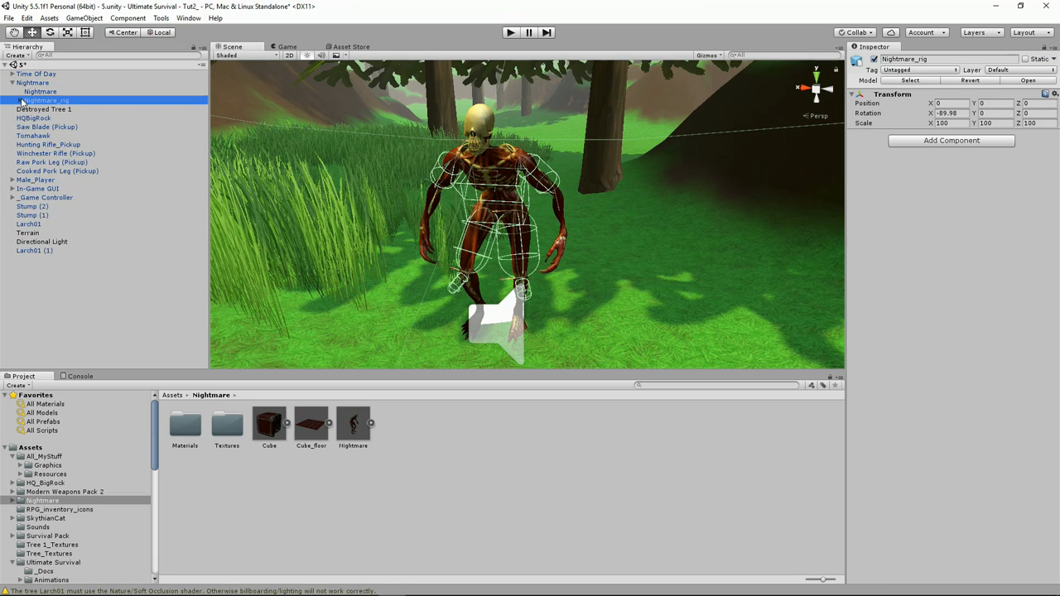
click(20, 100)
click(35, 109)
click(28, 110)
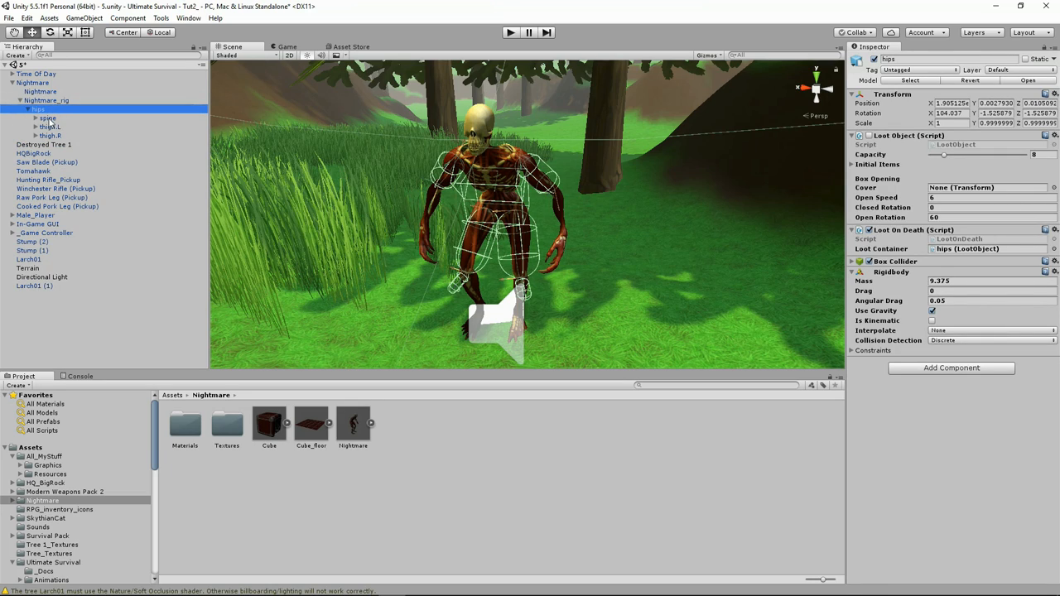
click(48, 118)
click(51, 136)
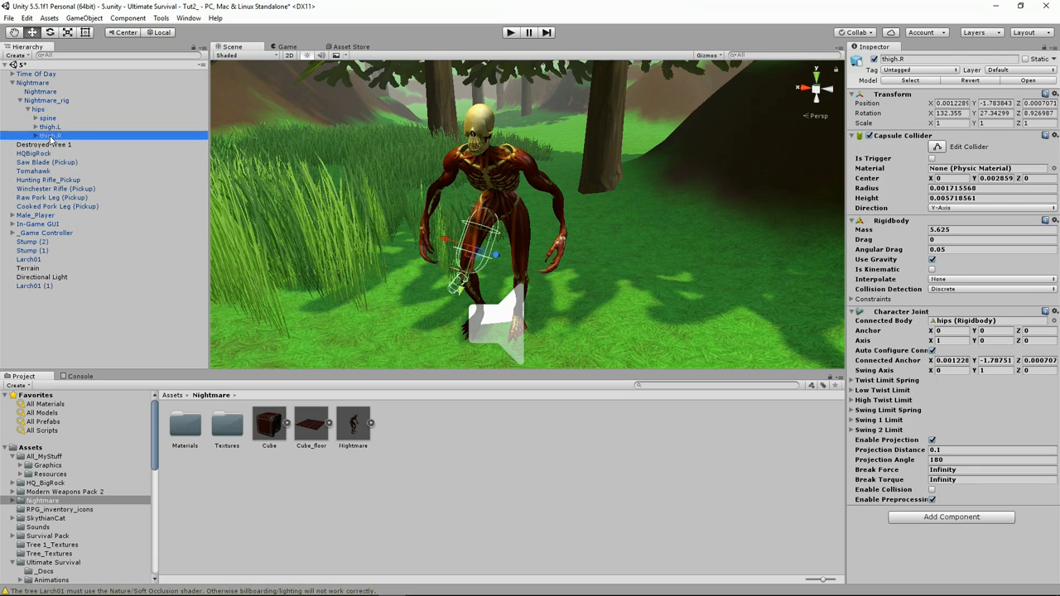
click(43, 119)
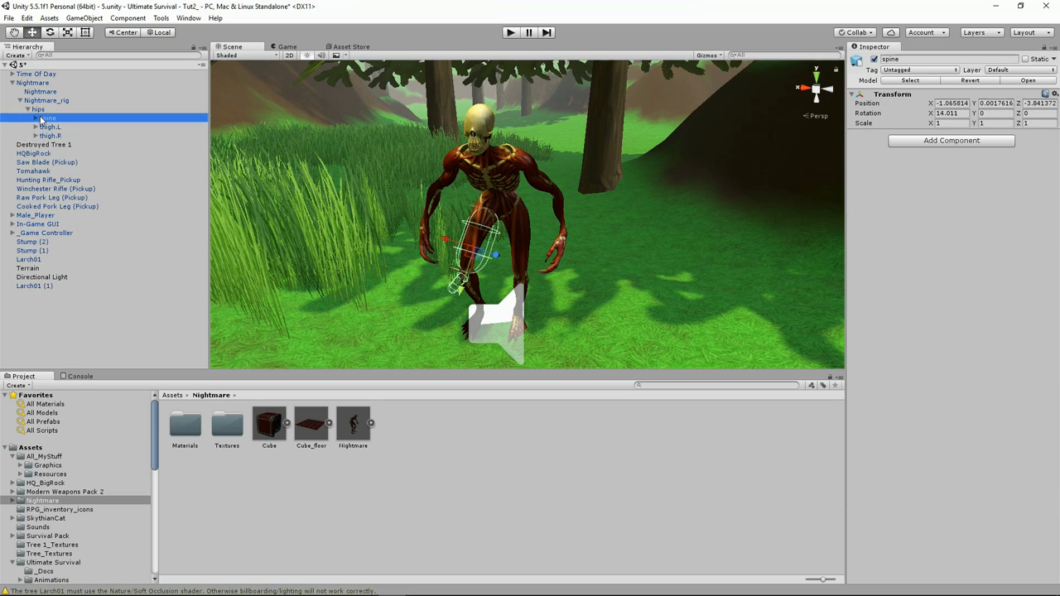
click(35, 118)
- Set the Box Collider's center X to 0.0015 on the chest.001 bone
click(51, 126)
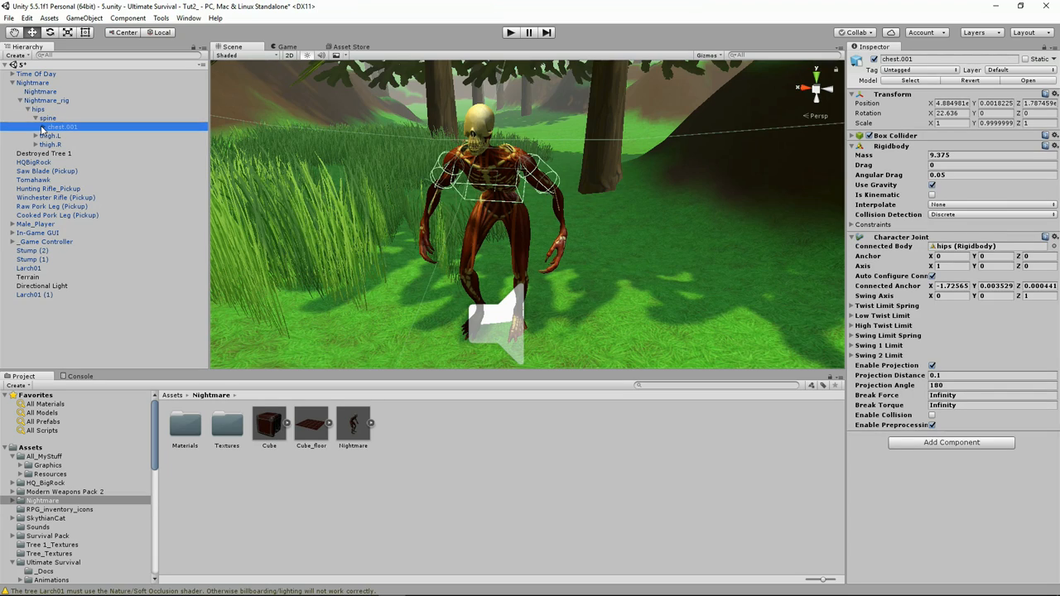
click(852, 135)
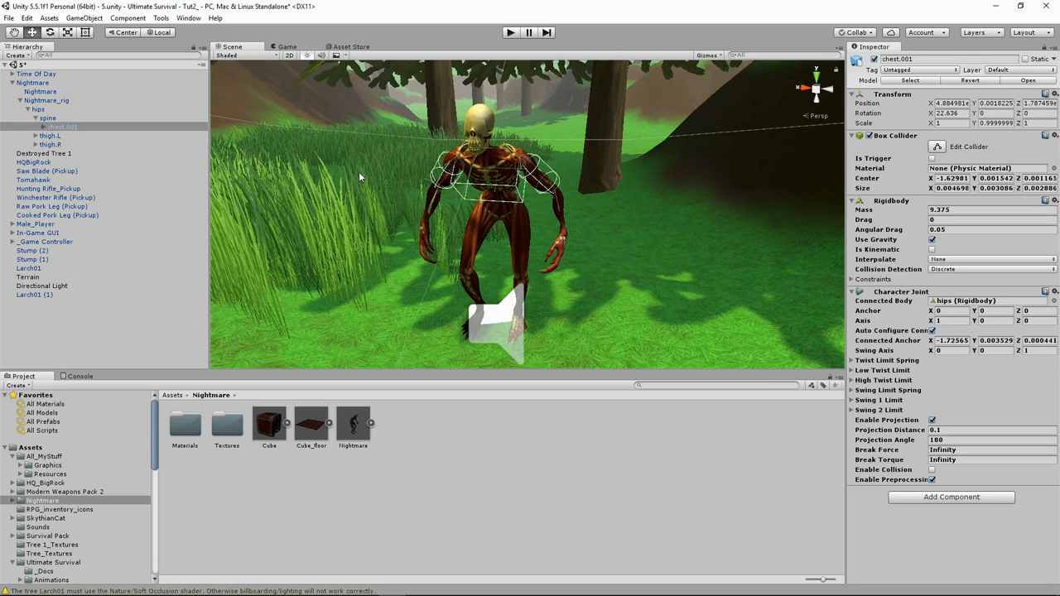
right_drag(359, 171, 541, 207)
middle_drag(541, 208, 472, 219)
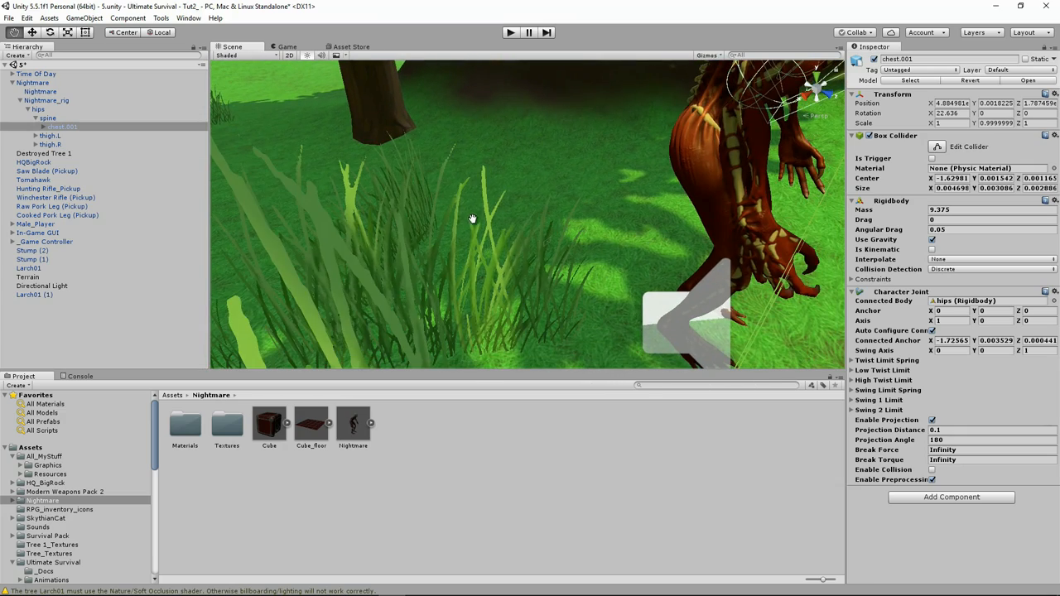
key(f)
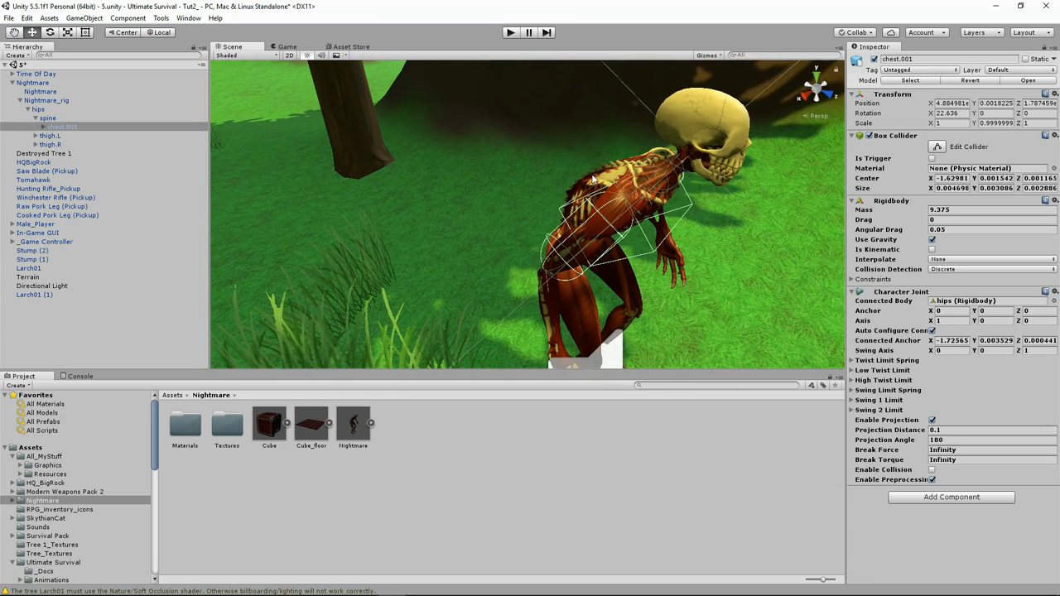
click(954, 179)
text(0.0015)
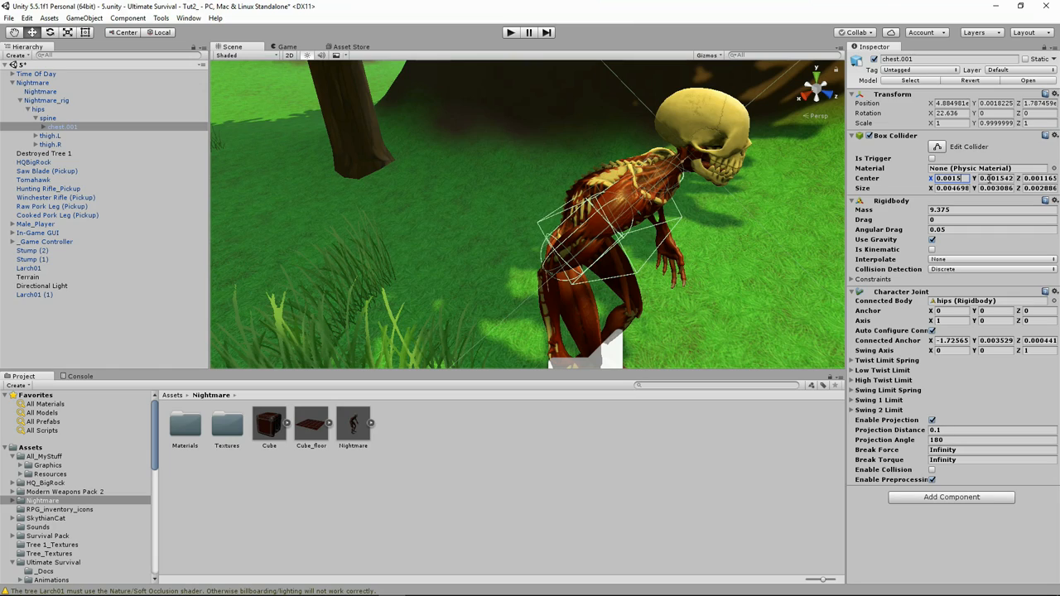
- Set the chest.001 Box Collider's center Y to 0.0005 and check its fit around the torso
click(987, 178)
text(0.00)
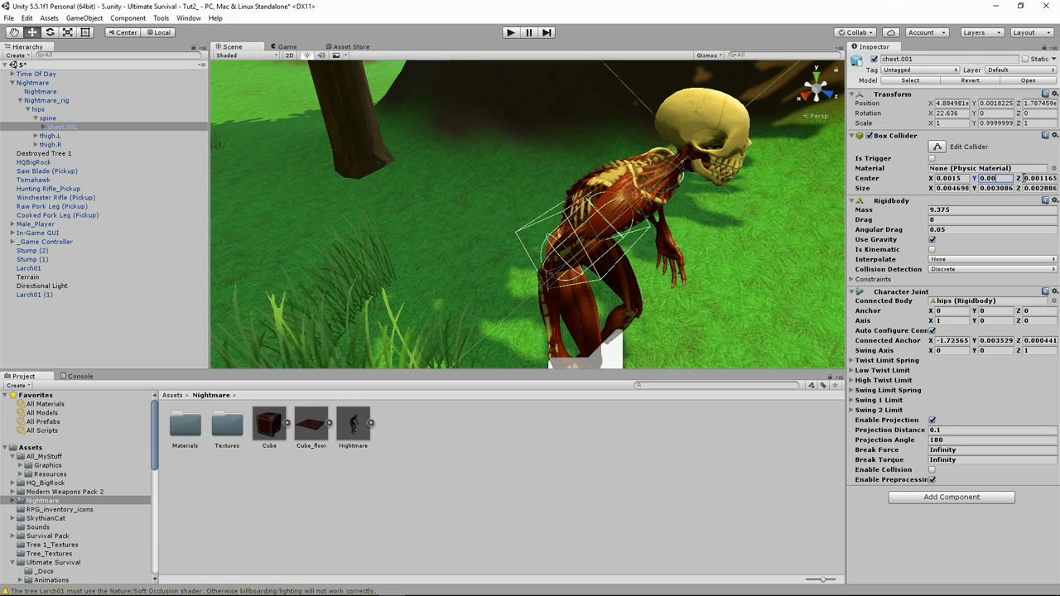
text(5)
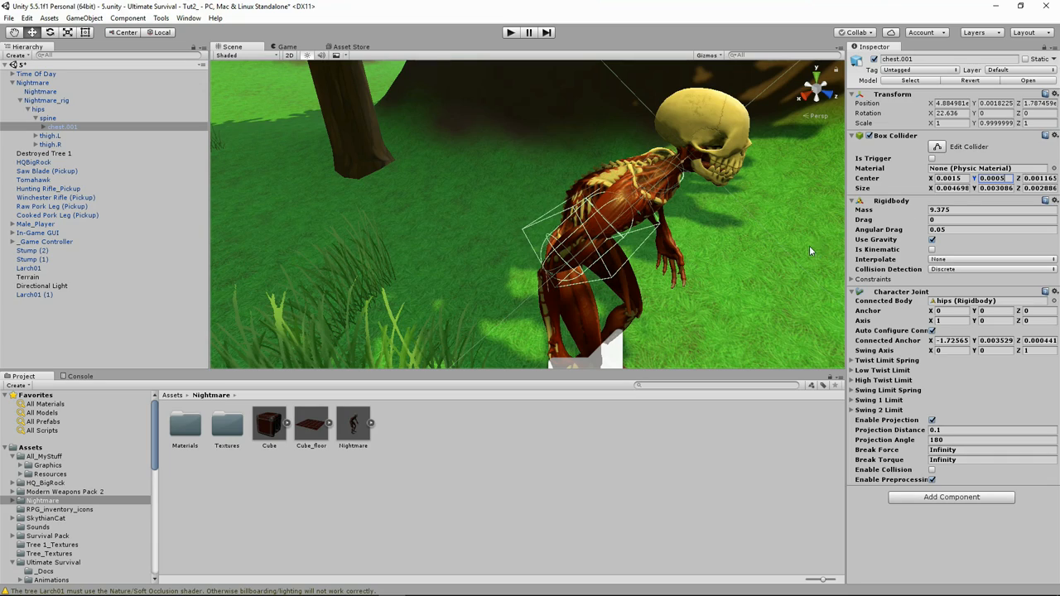
right_drag(726, 261, 618, 229)
mouse_move(618, 230)
middle_down()
mouse_move(606, 246)
mouse_move(617, 249)
middle_up()
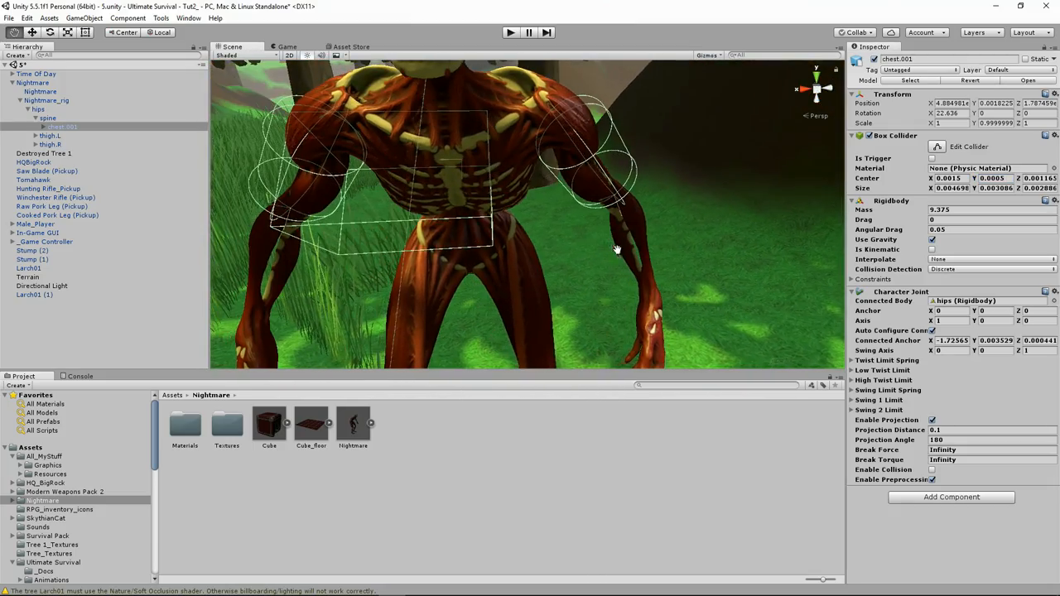
right_drag(617, 249, 546, 228)
middle_drag(547, 228, 524, 225)
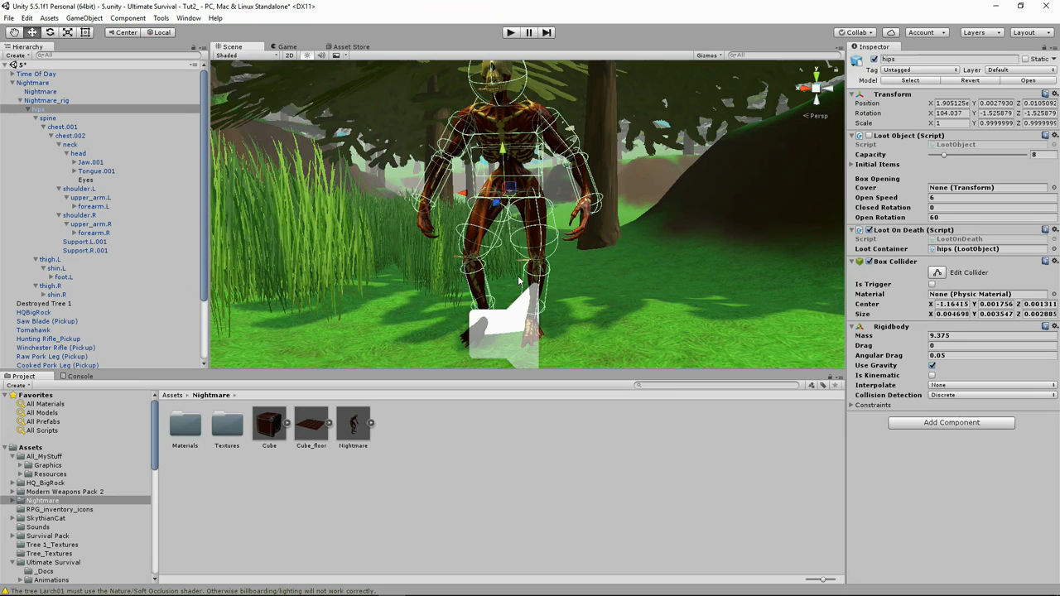
- Add the Ragdoll script component to the Nightmare_rig object
click(40, 101)
click(40, 109)
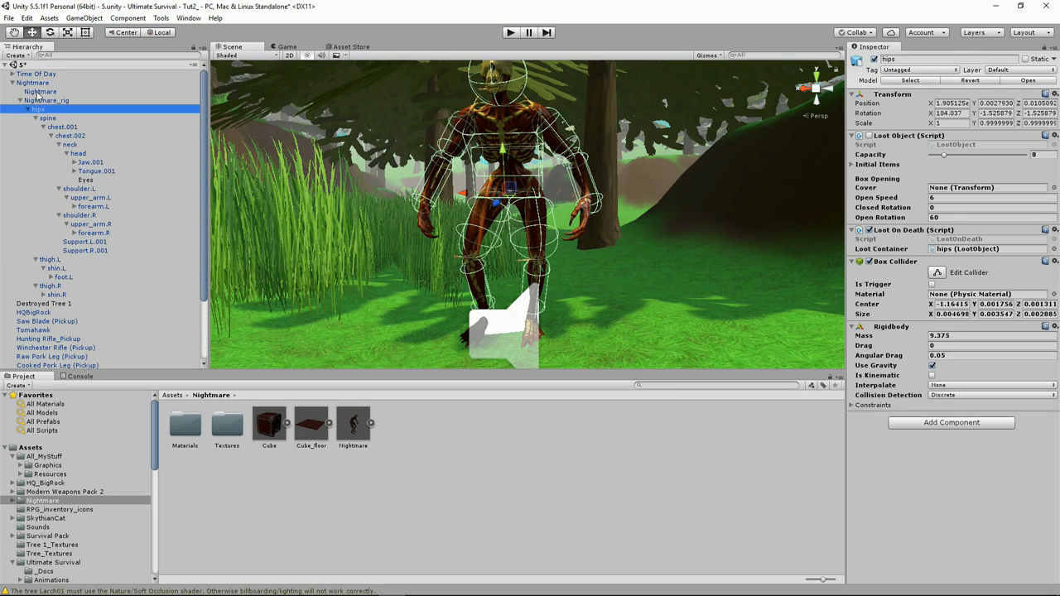
click(33, 83)
click(46, 101)
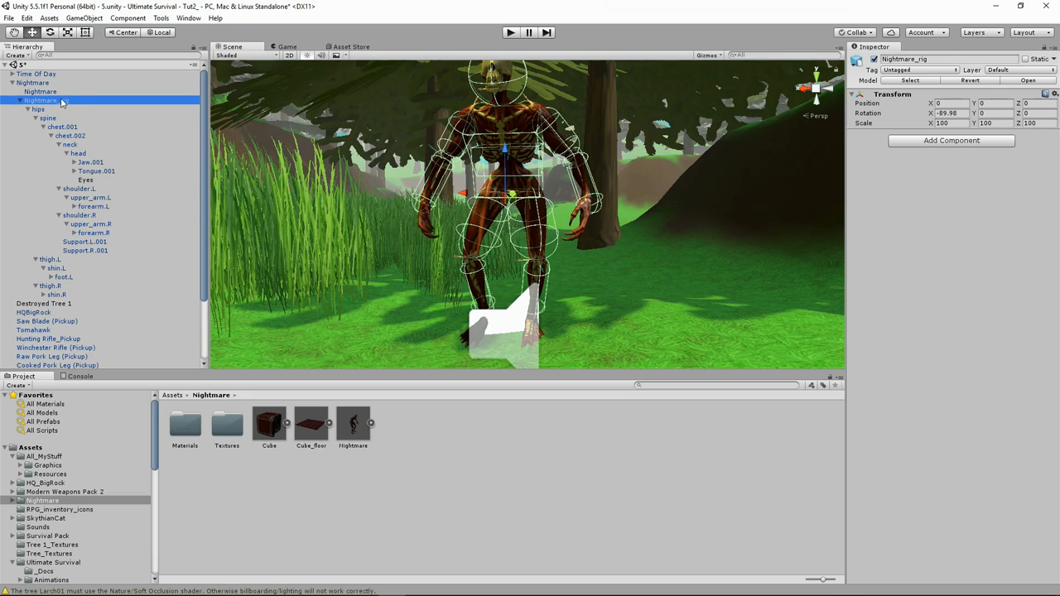
click(924, 142)
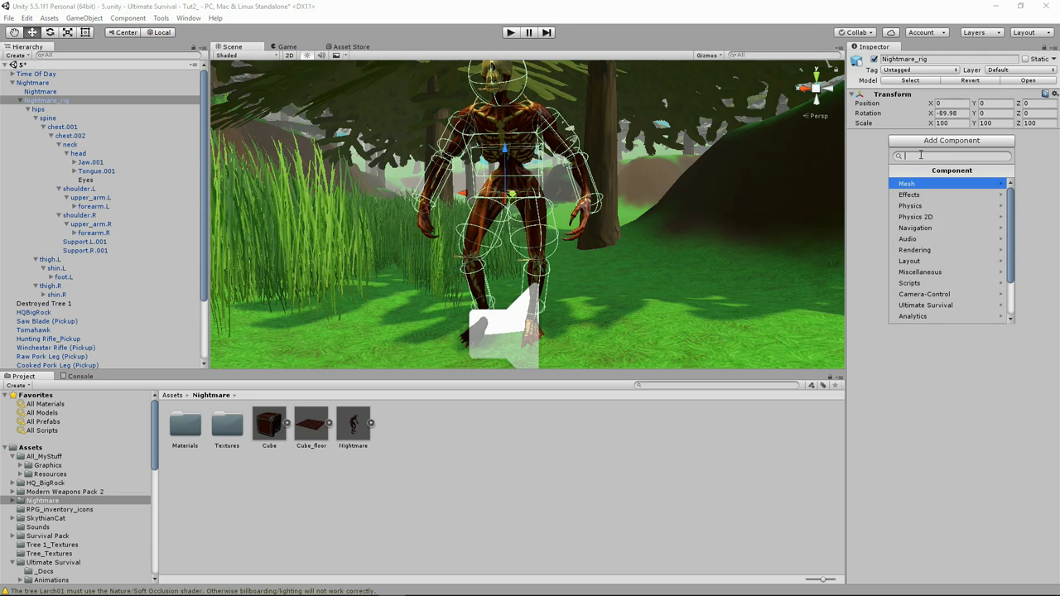
text(rag)
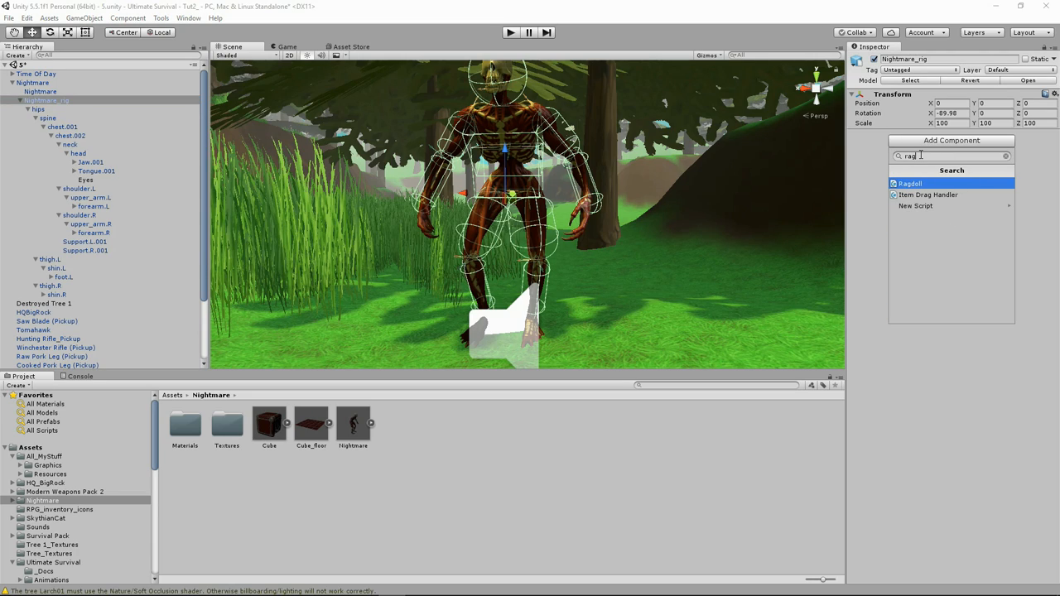
click(918, 184)
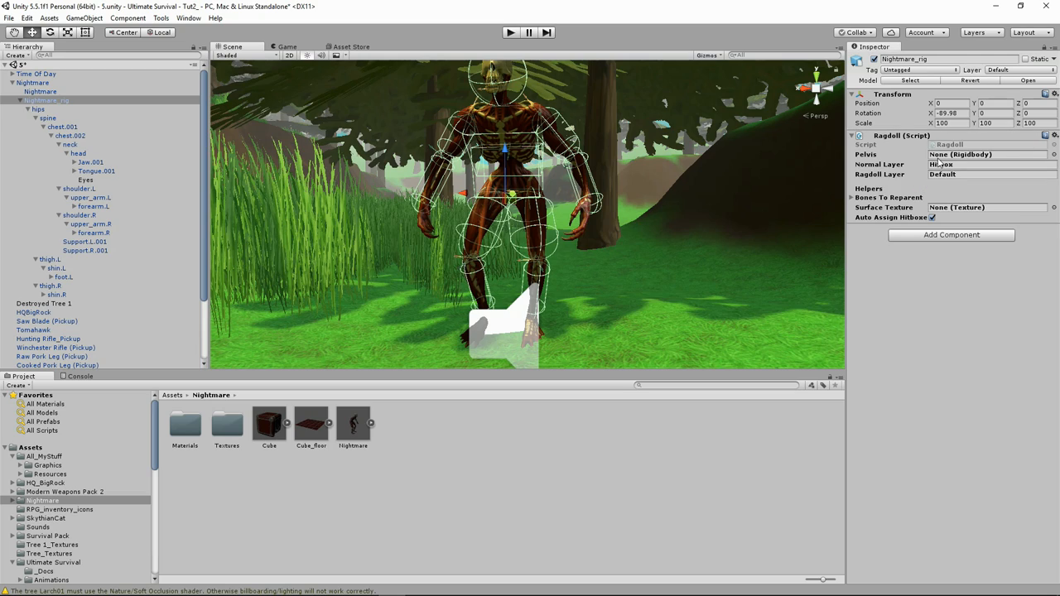
- Assign the hips bone as the Ragdoll script's Pelvis and Nightmare_color as its Surface Texture
drag(39, 110, 955, 160)
click(1053, 208)
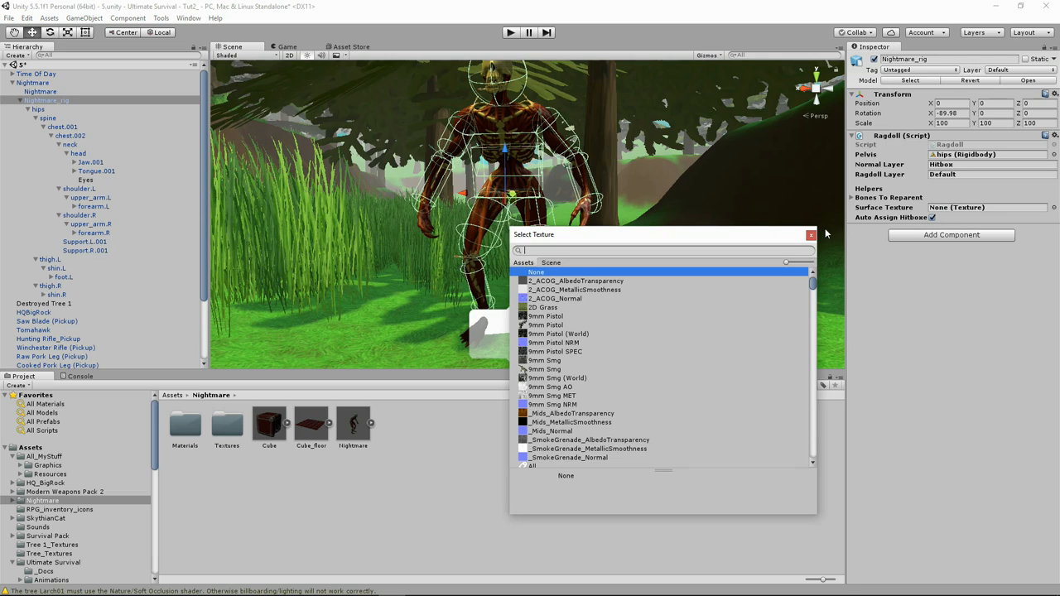
text(night)
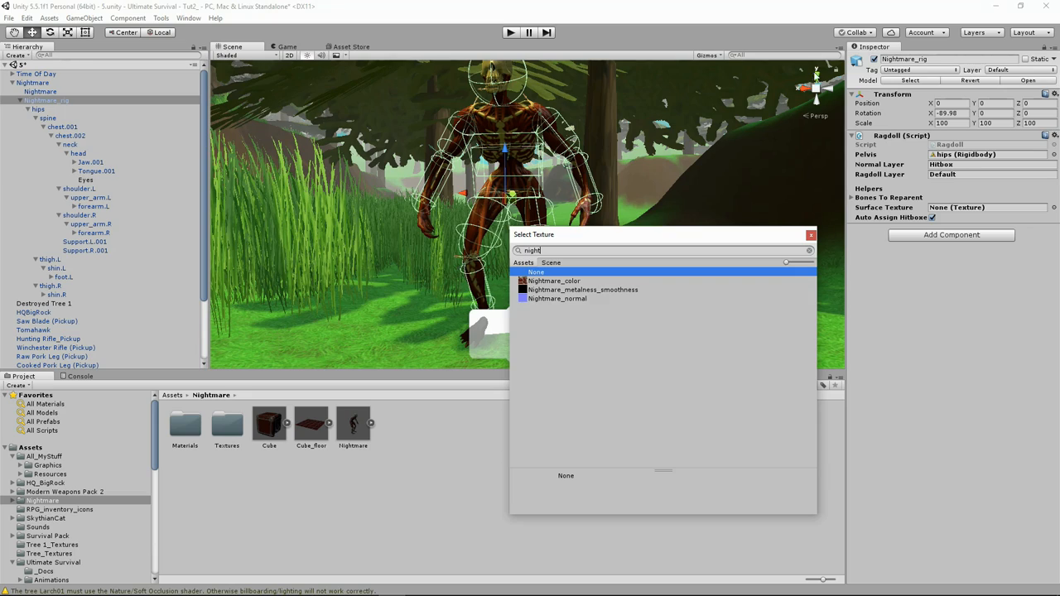
click(567, 283)
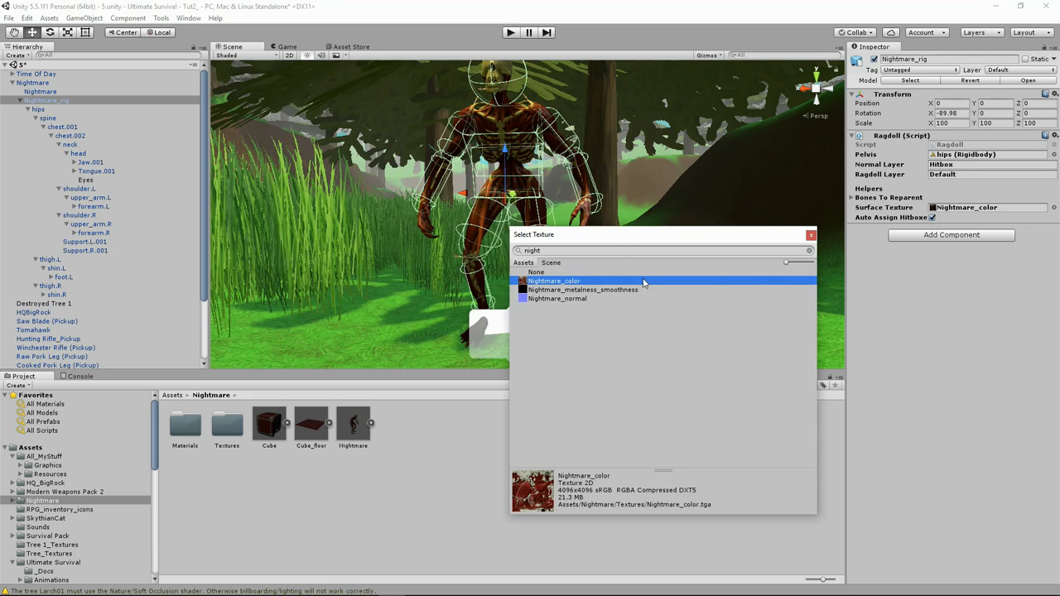
click(809, 235)
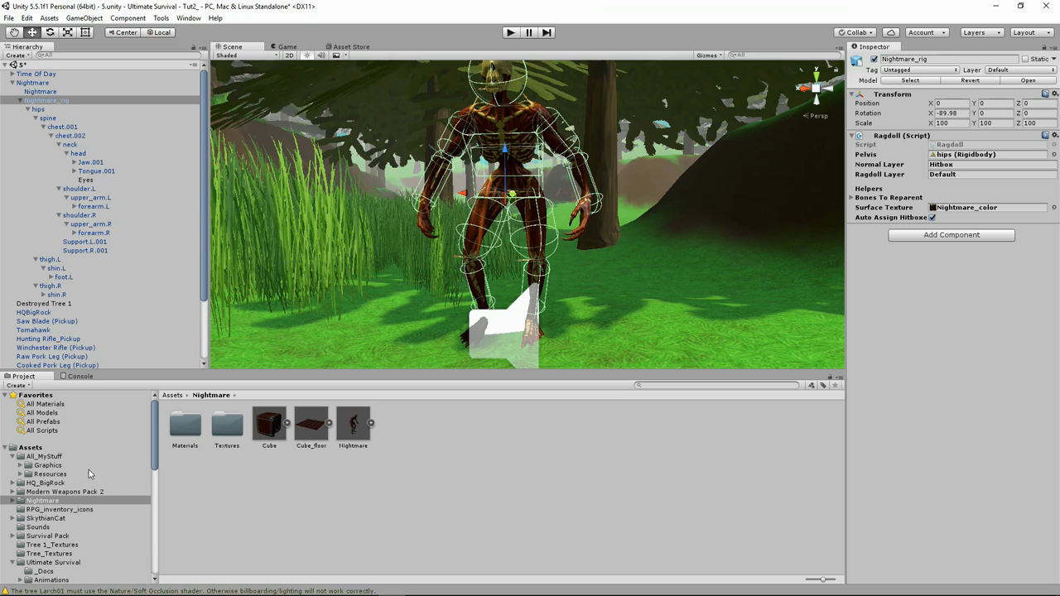
- Find the Surface Database asset in the project and expand the texture list of its Flesh surface
click(637, 385)
text(surfa)
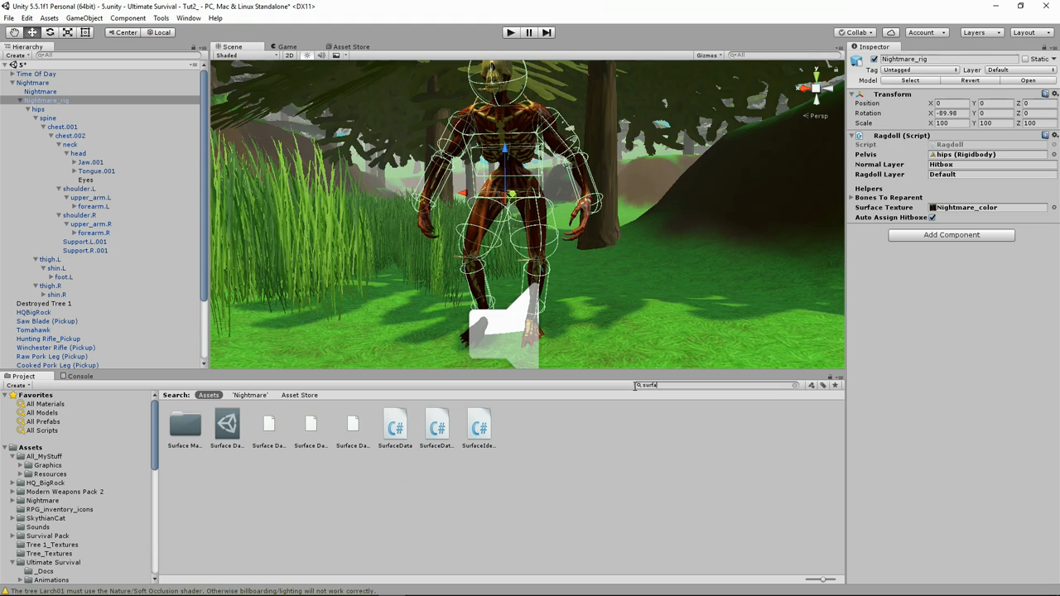
click(225, 426)
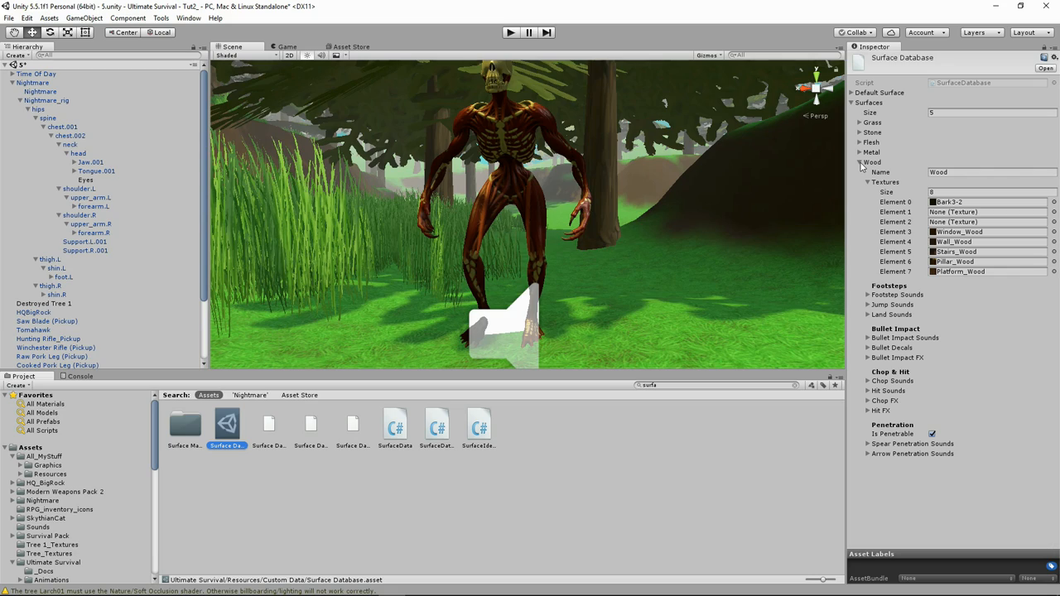
click(859, 164)
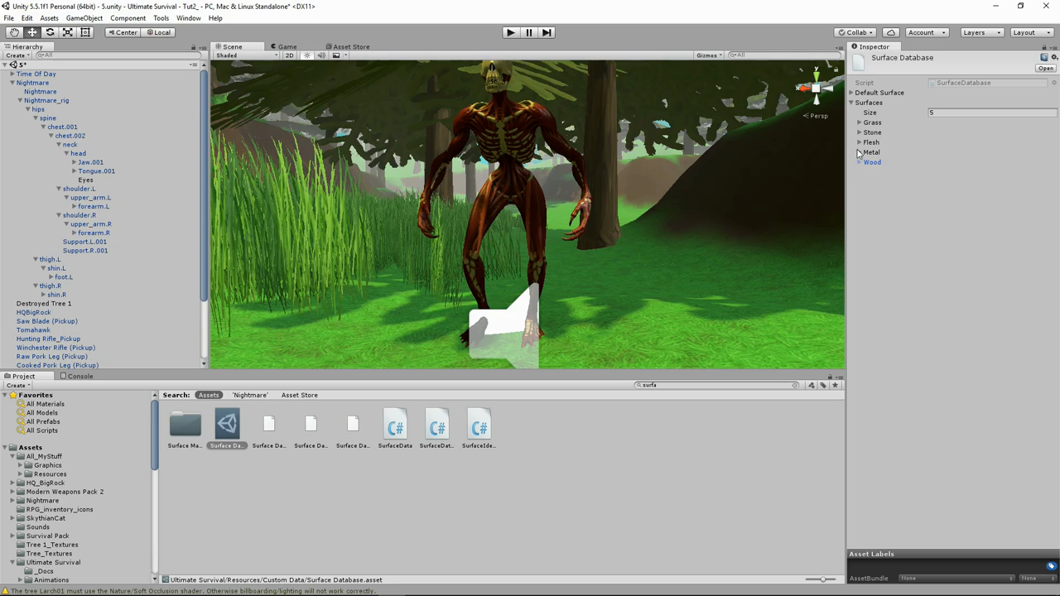
click(859, 144)
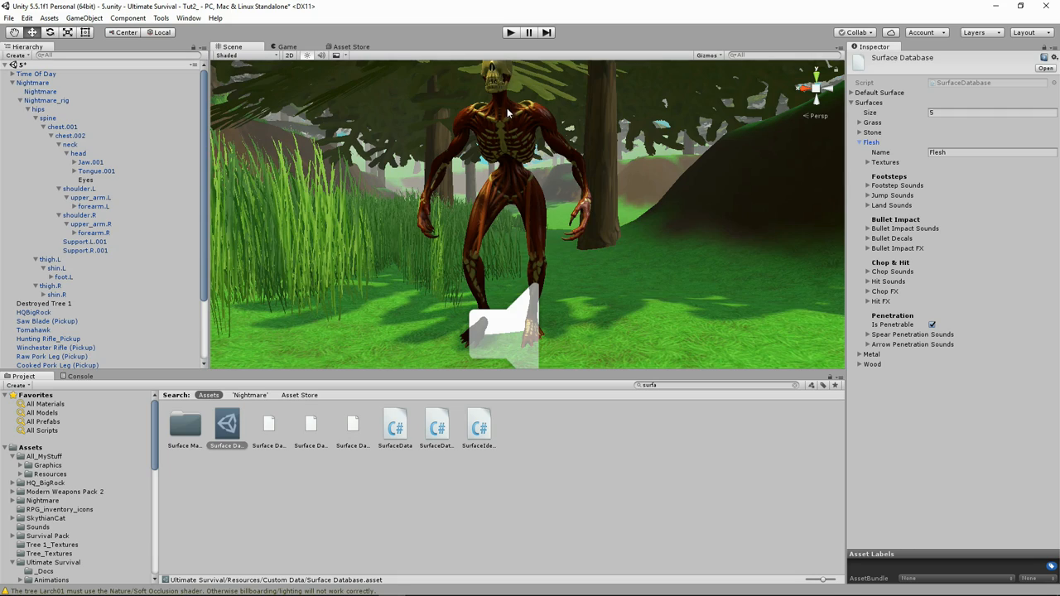
click(867, 162)
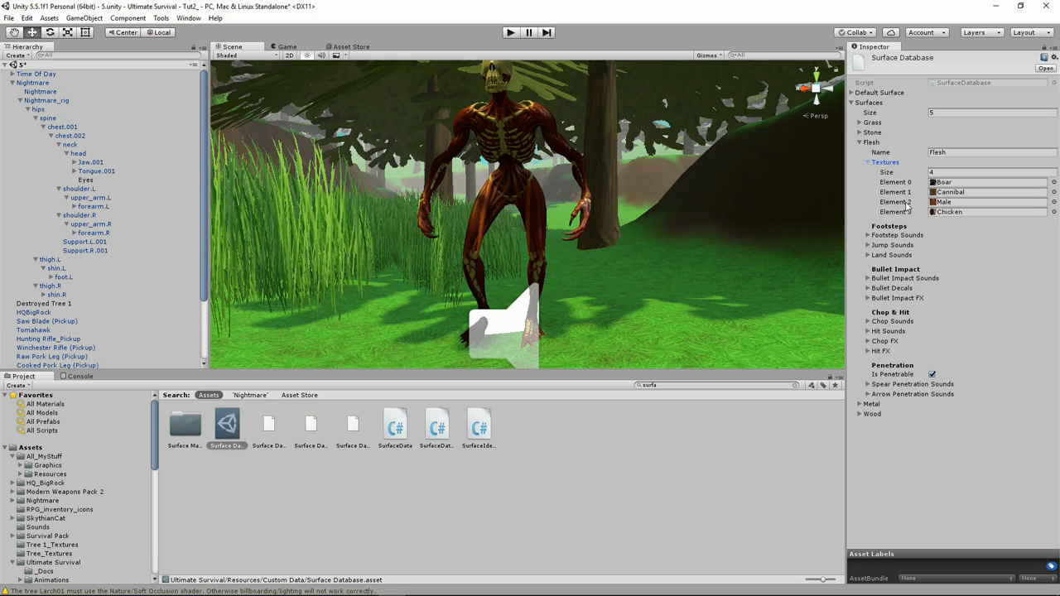
- Set the Flesh surface's texture list size to 5 and assign the Nightmare_color texture to Element 4
click(927, 172)
click(925, 173)
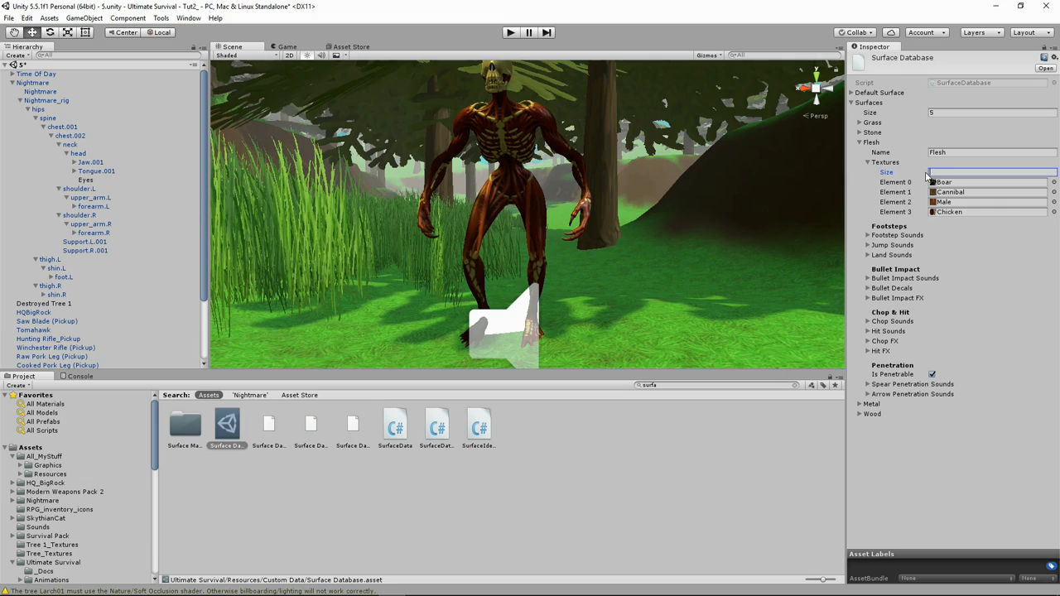
key(Return)
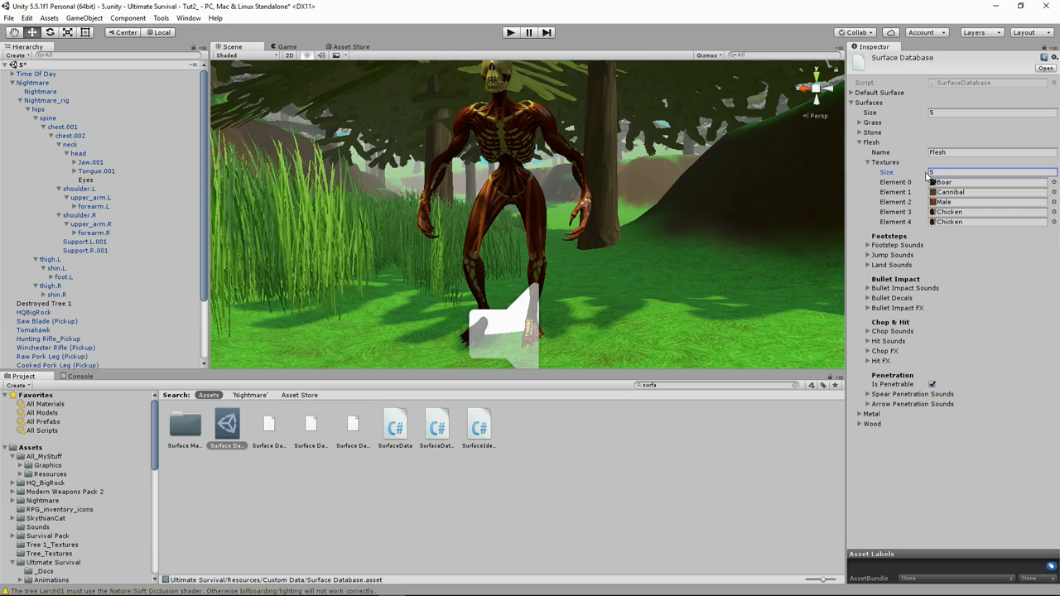
click(1053, 222)
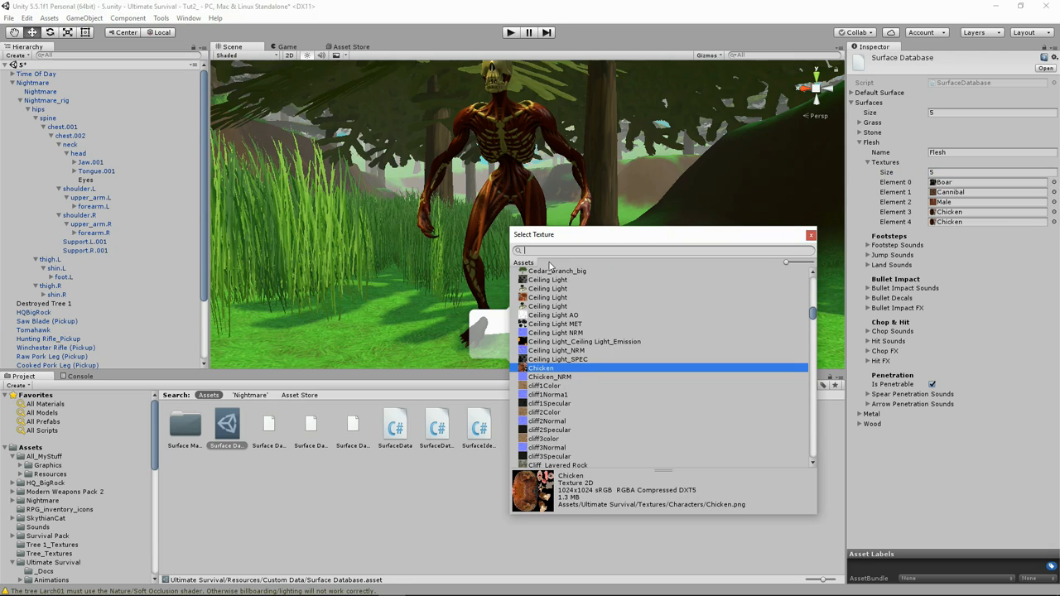
text(nih)
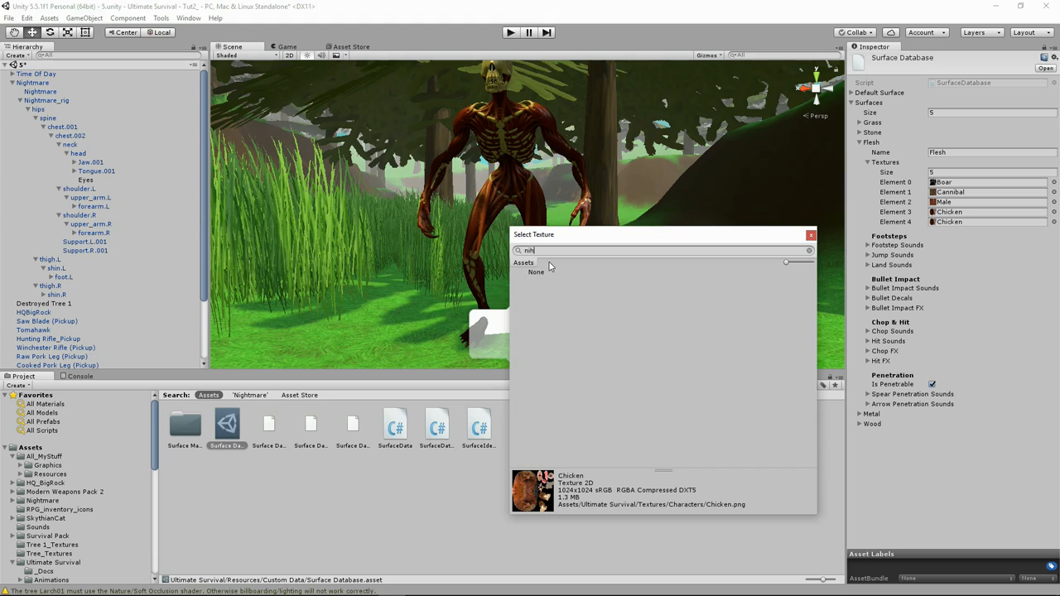
key(BackSpace)
text(g)
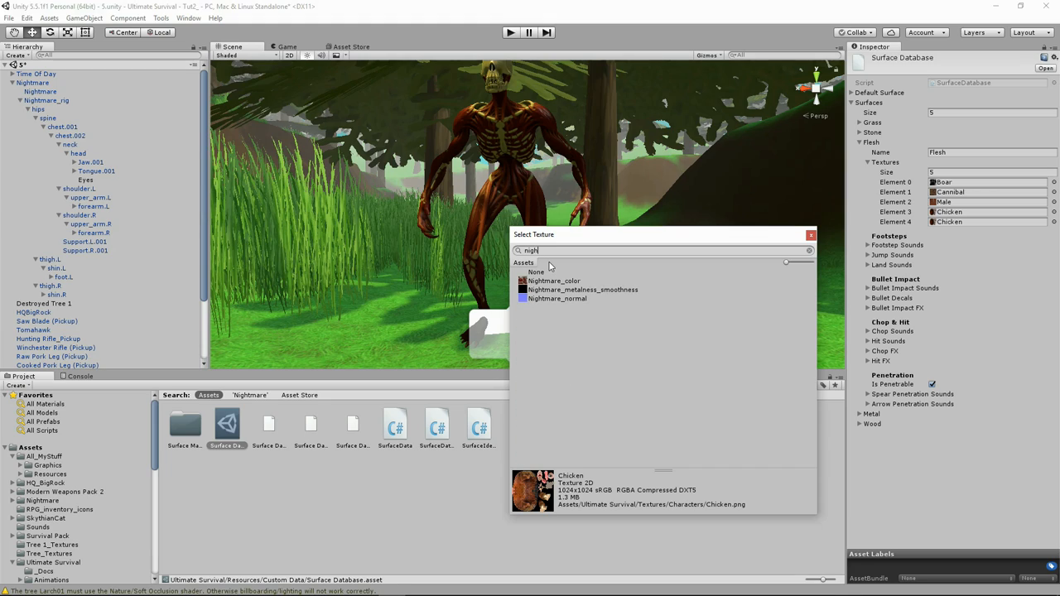
double_click(574, 282)
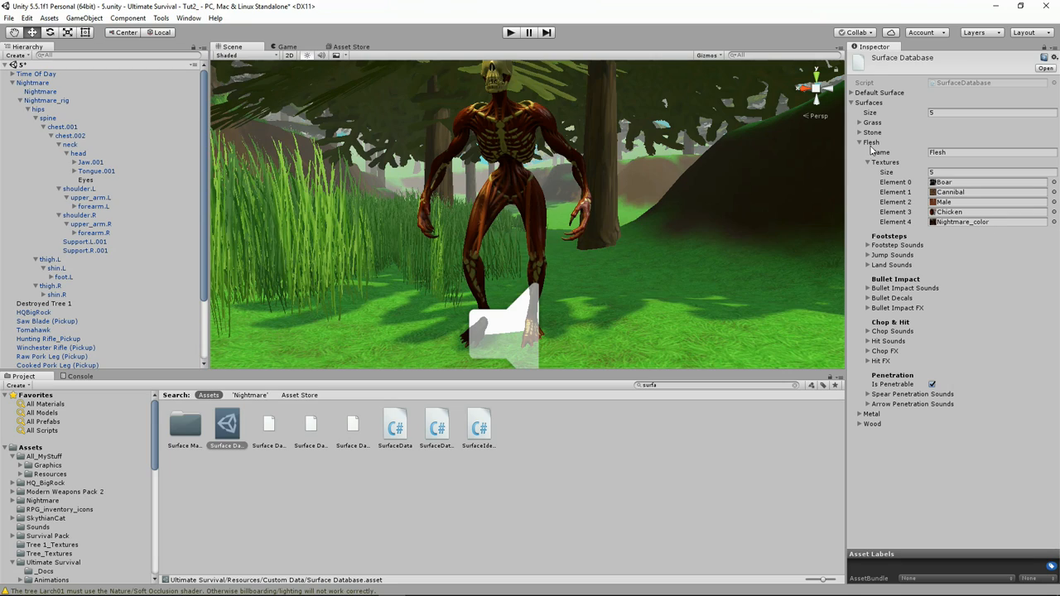
- Check the Ragdoll's Surface Texture on Nightmare_rig and trace the albedo texture of the Nightmare mesh's material to its project file
click(39, 109)
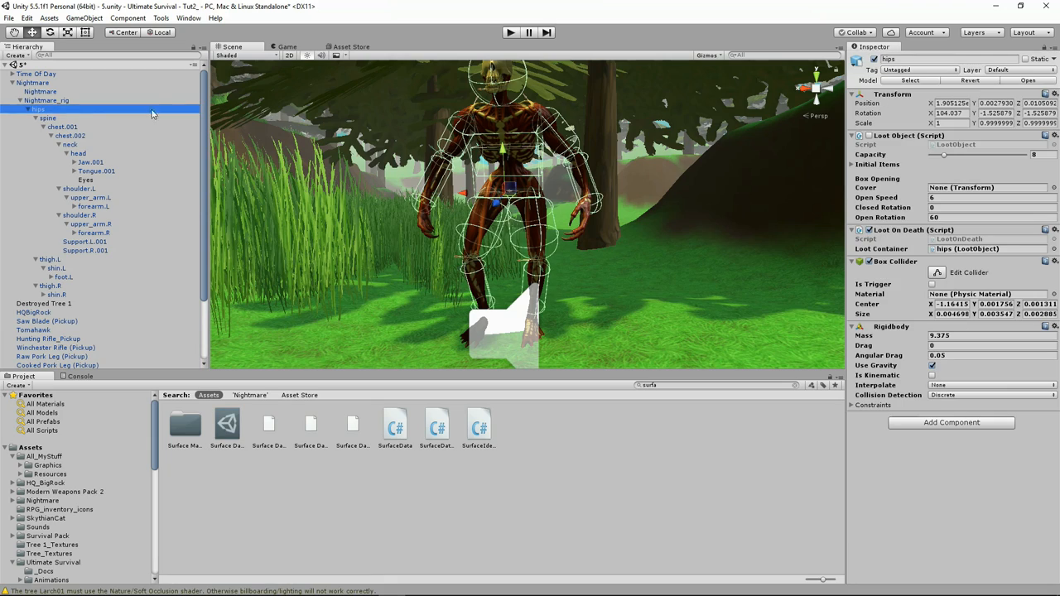
click(51, 101)
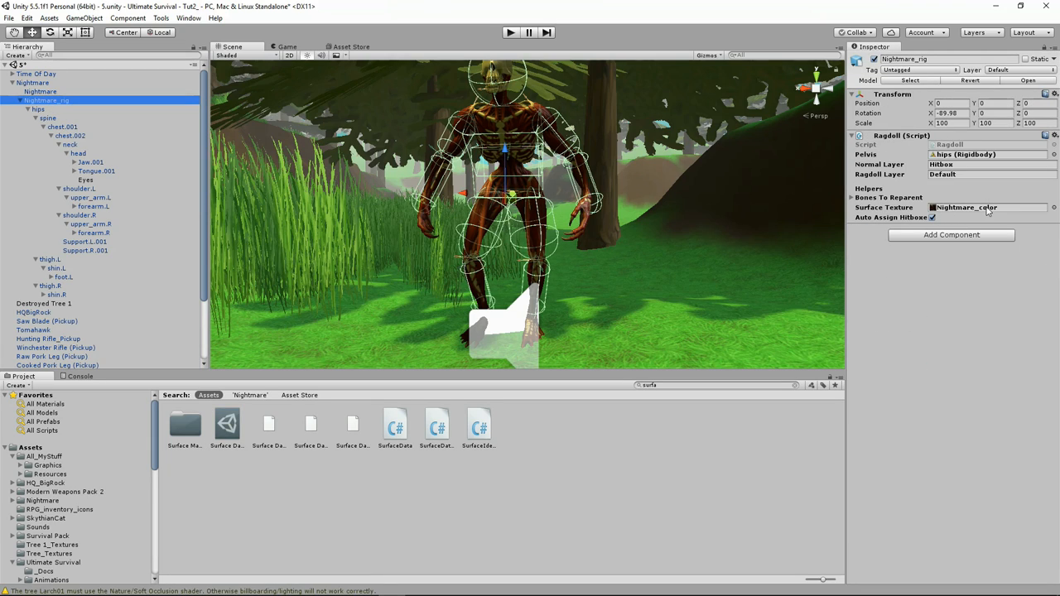
click(33, 84)
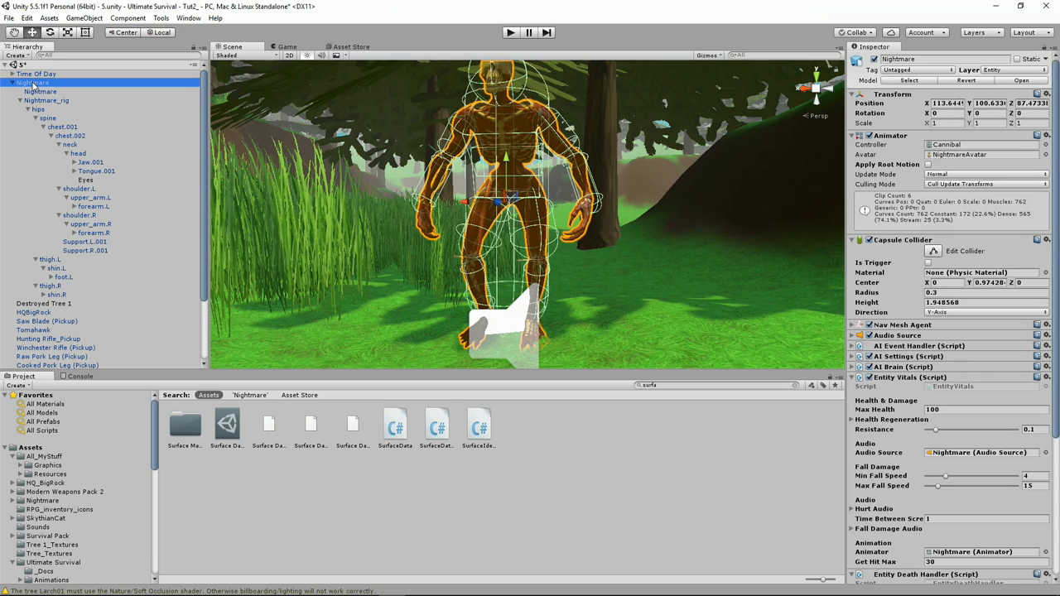
scroll(941, 324, down, 5)
scroll(941, 324, up, 5)
click(52, 92)
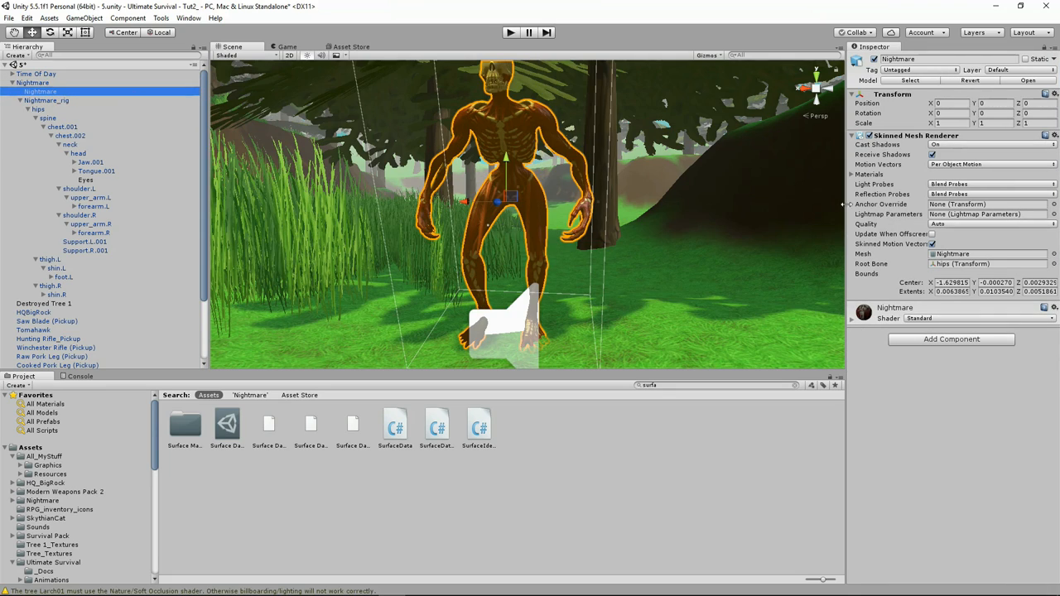
click(859, 320)
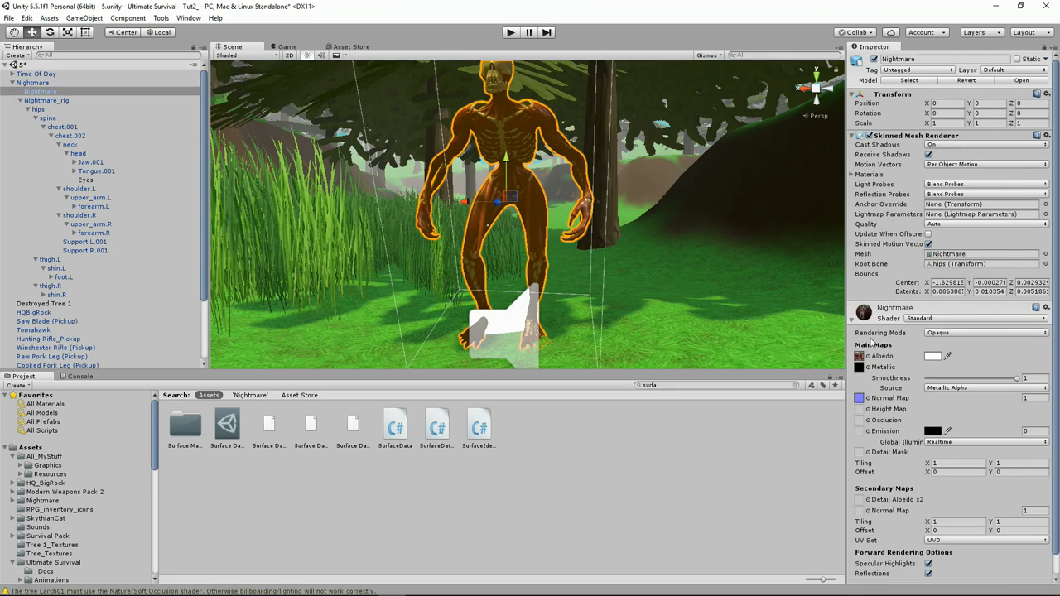
click(859, 356)
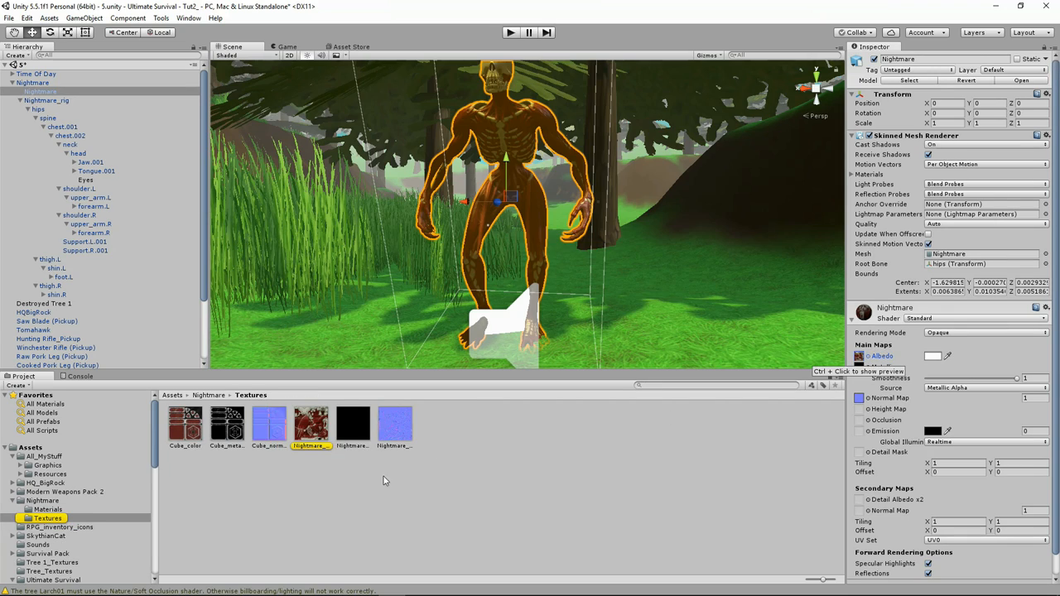
click(312, 427)
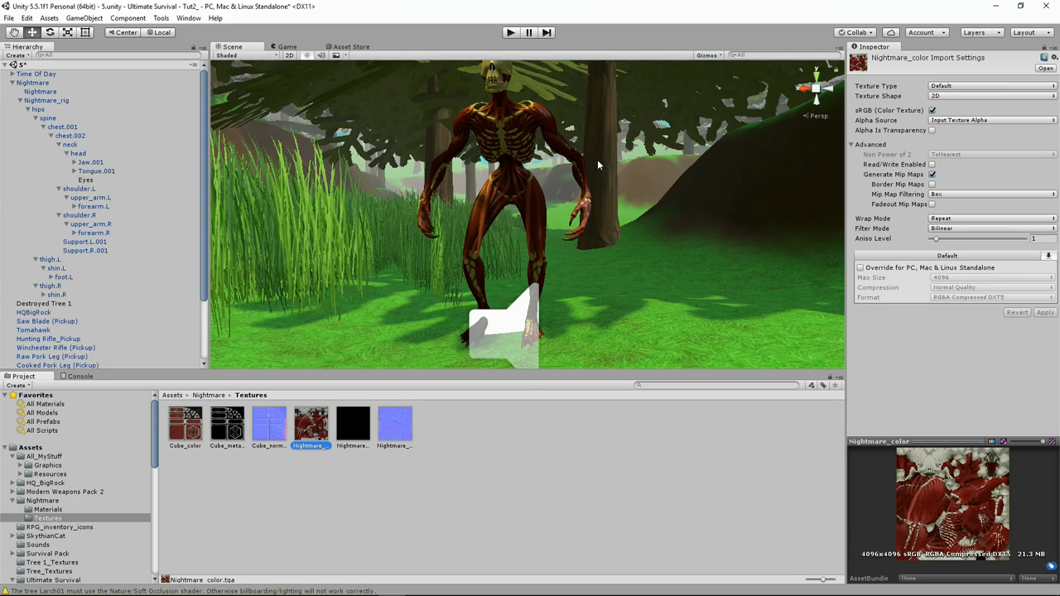
click(524, 156)
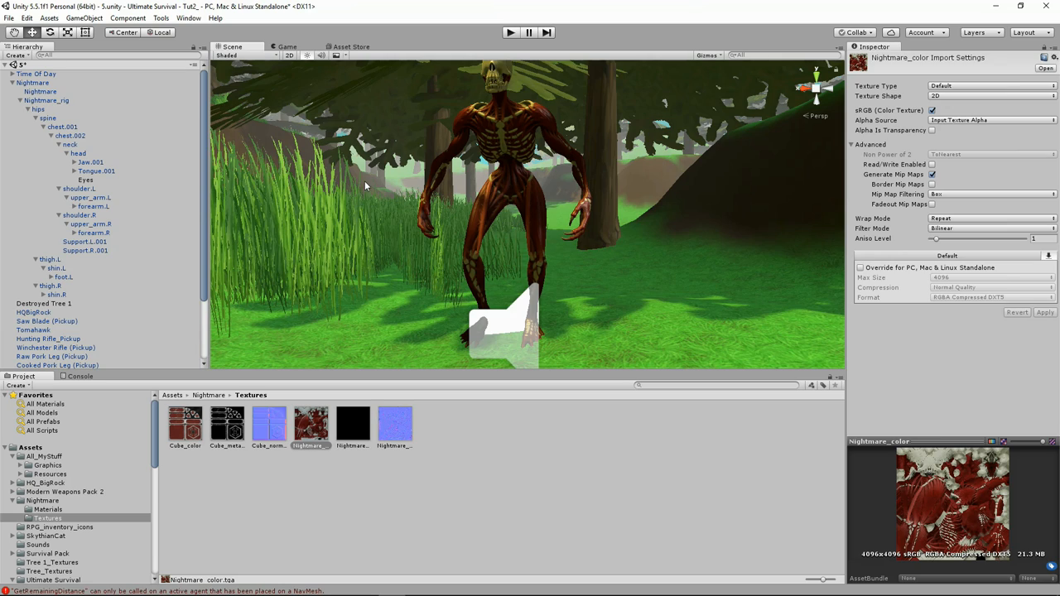
- Enable the ragdoll in the root Nightmare object's Entity Death Handler and assign Nightmare_rig as its Ragdoll
click(28, 83)
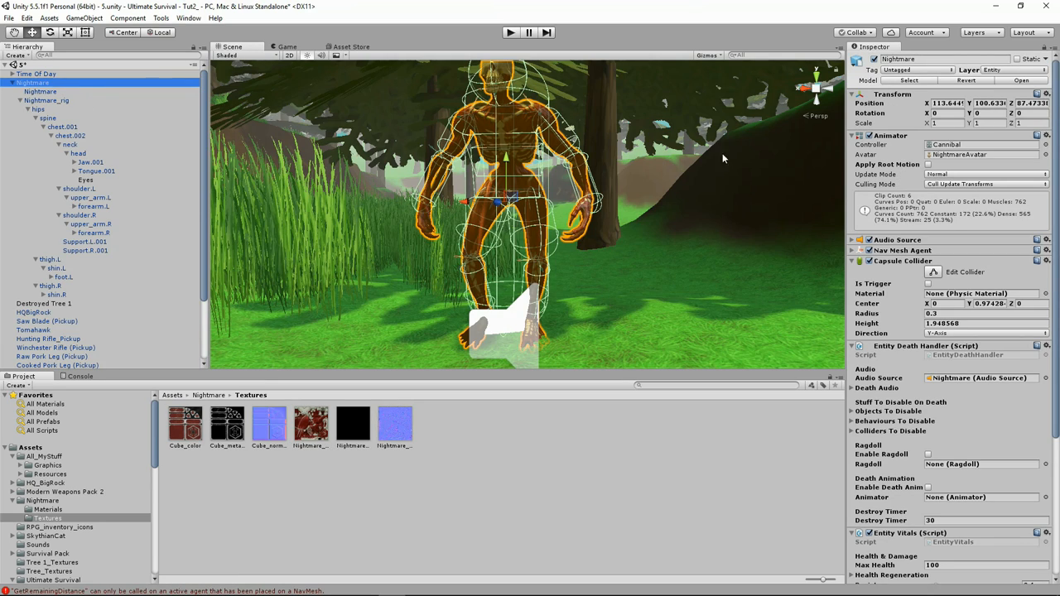
scroll(946, 298, down, 6)
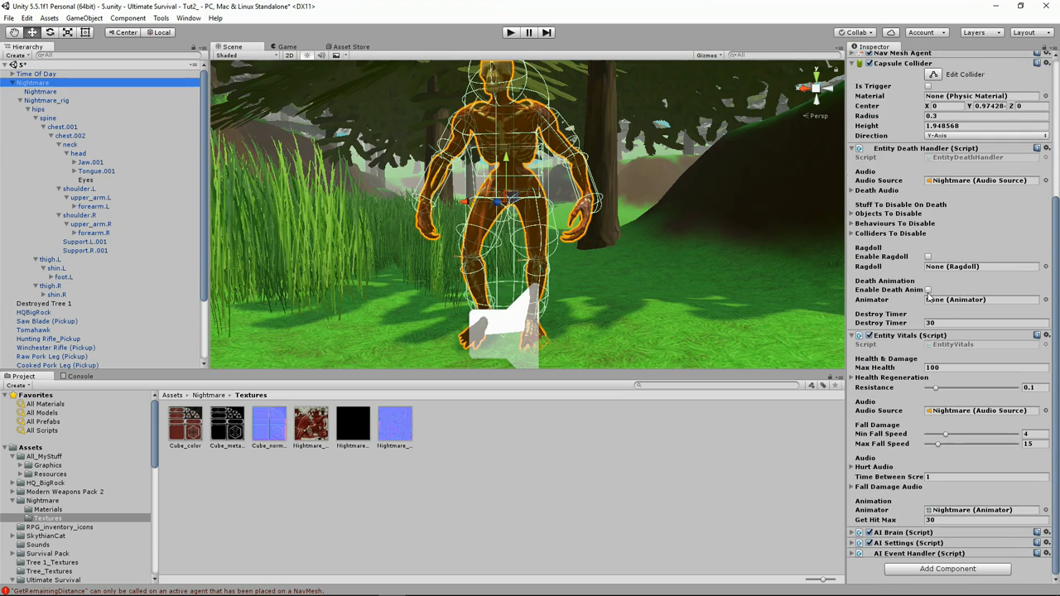
click(928, 257)
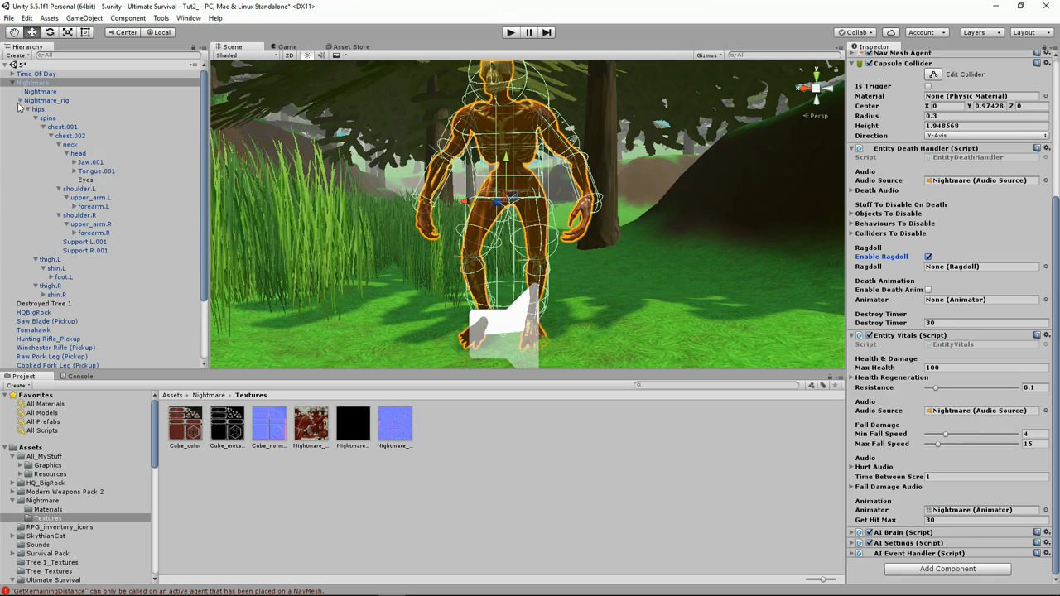
drag(41, 100, 956, 269)
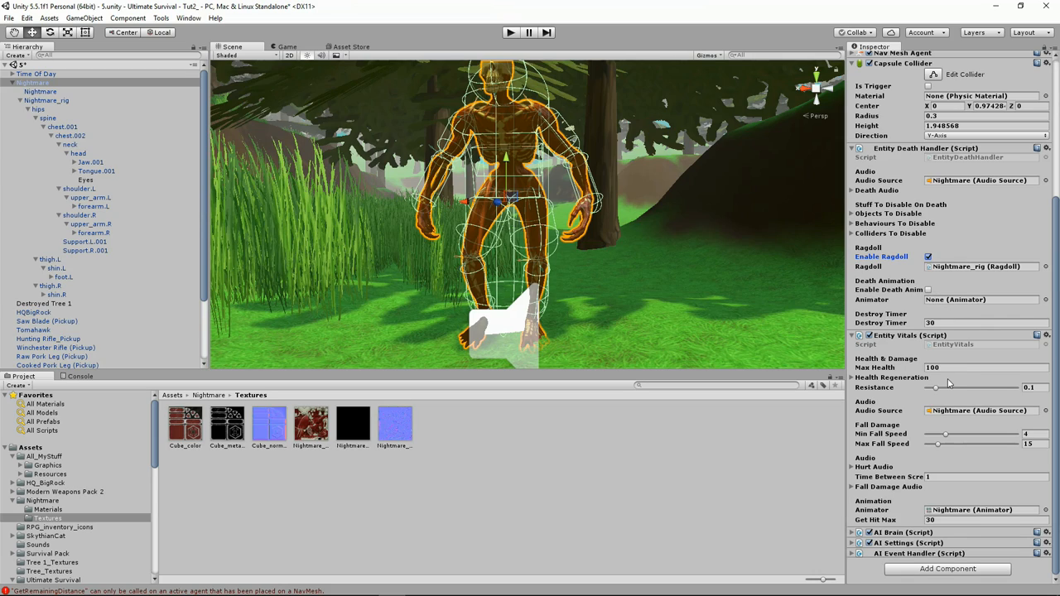
click(945, 322)
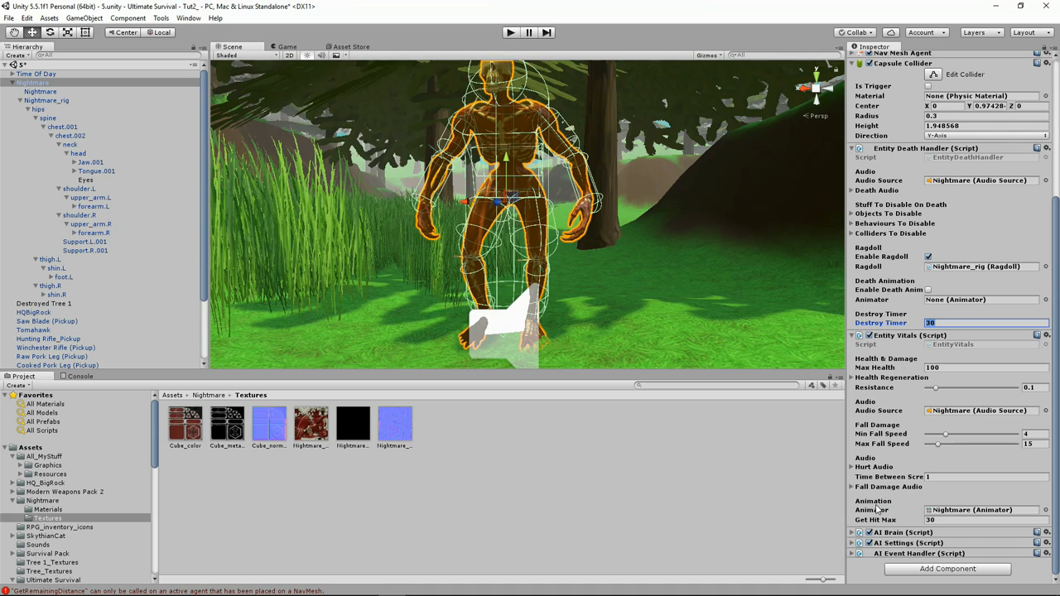
- Examine the available actions and available goals in the Nightmare's AI Brain script
click(853, 534)
scroll(869, 496, down, 3)
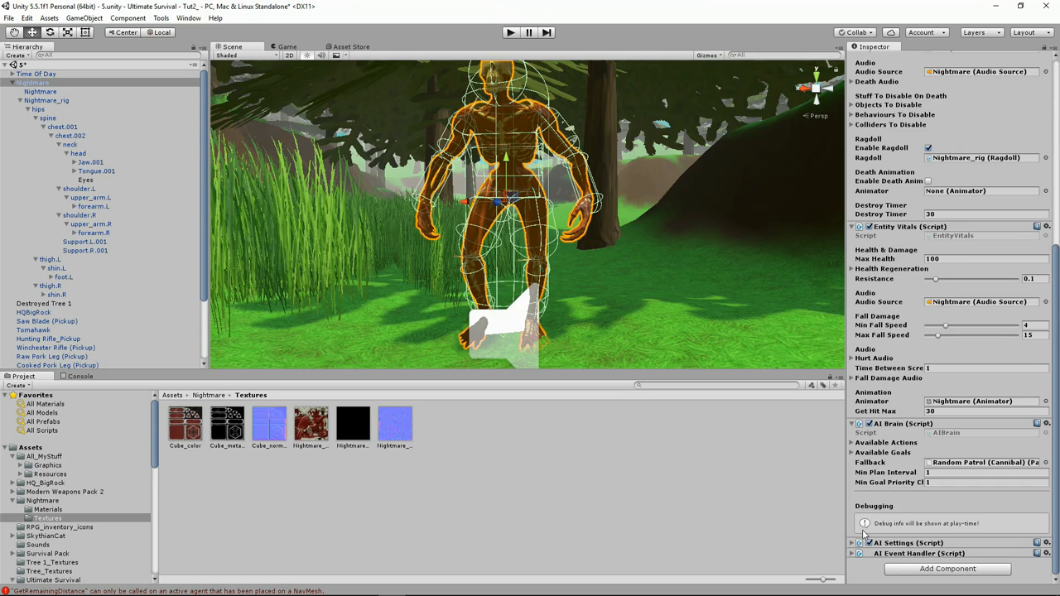
click(850, 444)
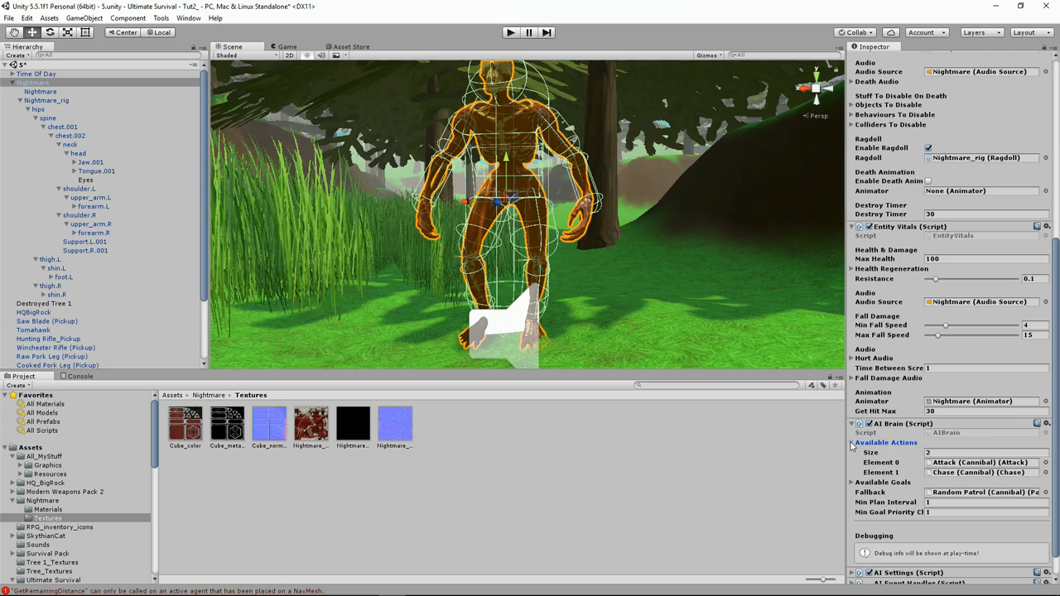
scroll(853, 445, down, 1)
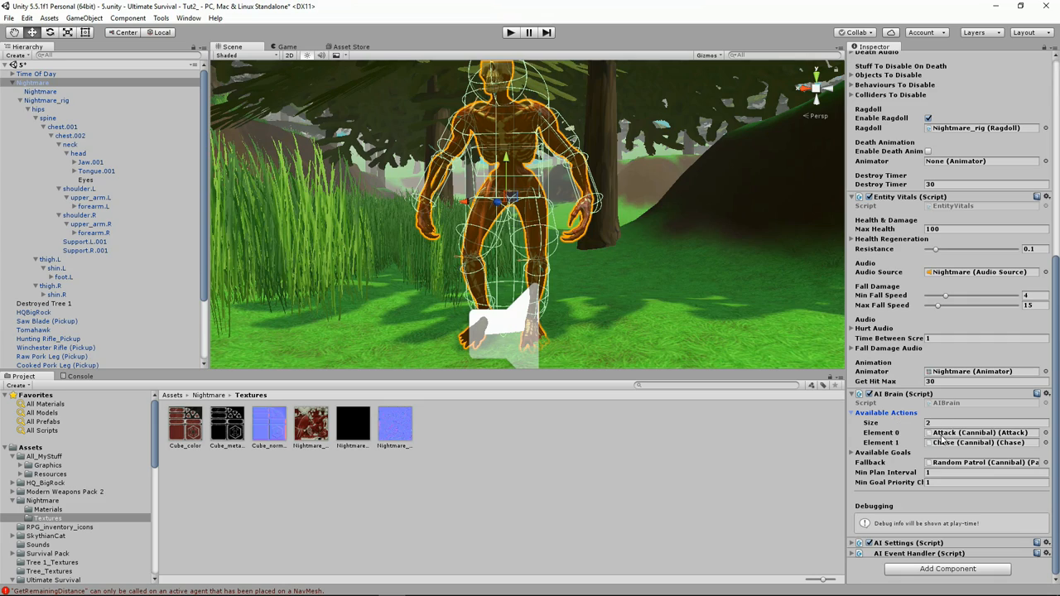
click(851, 453)
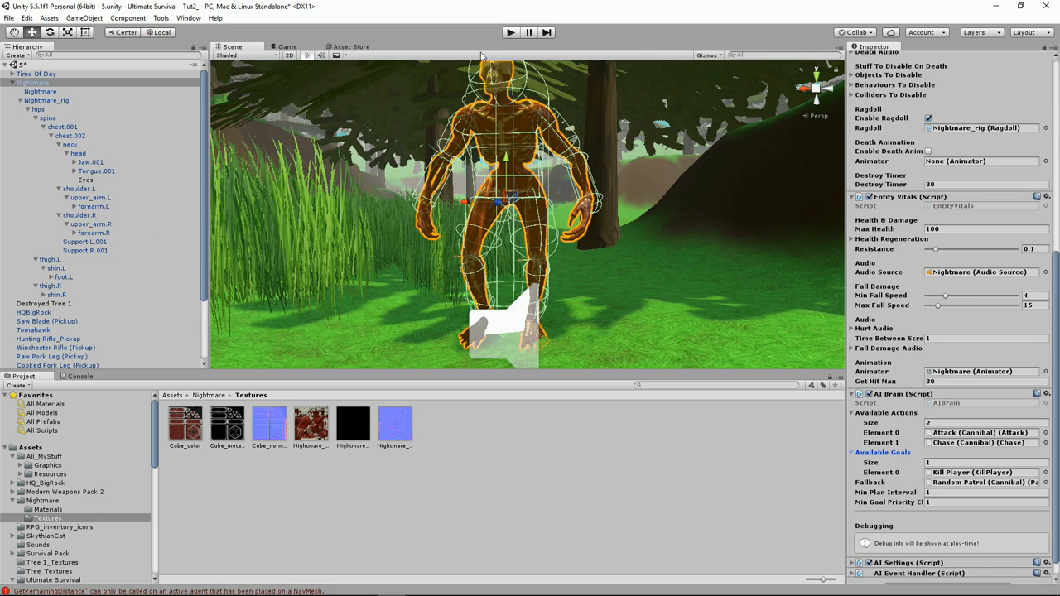
- Run the game and equip the Winchester Rifle from the ground in the first hotbar slot in place of the building plan
click(509, 34)
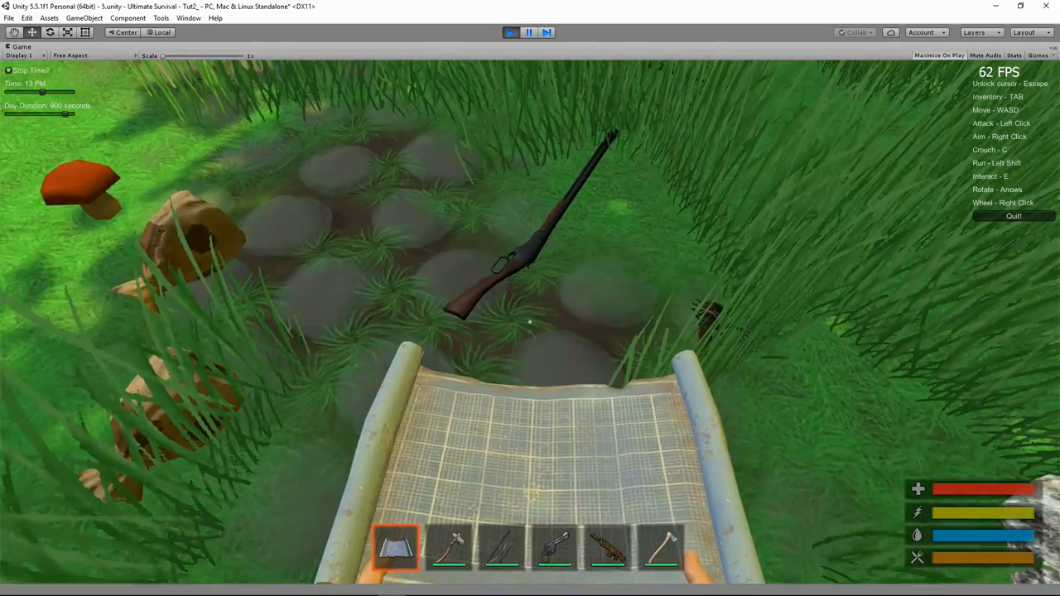
key(Tab)
key(Tab)
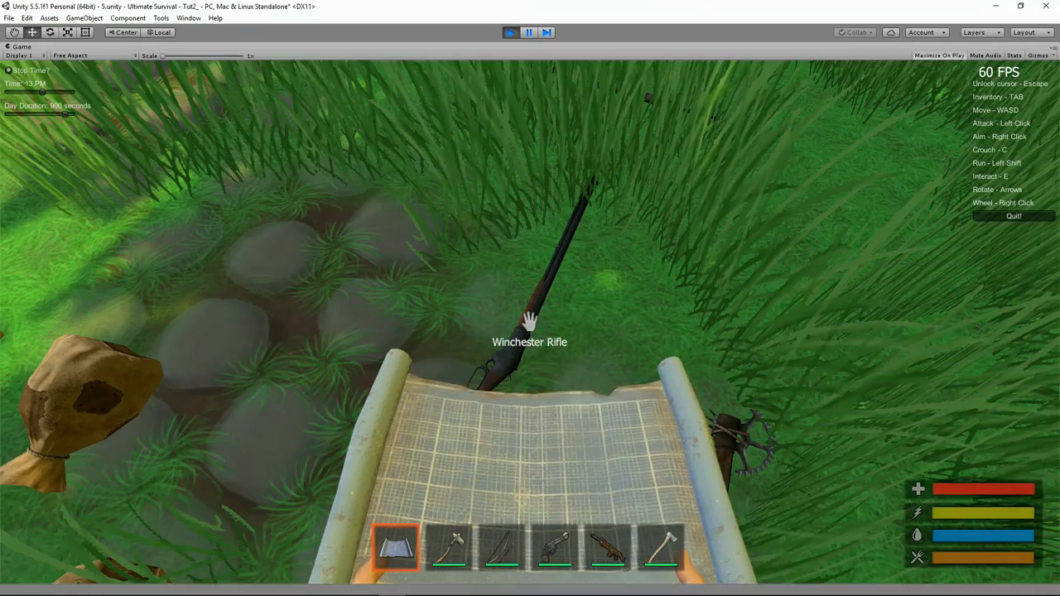
key(e)
key(Tab)
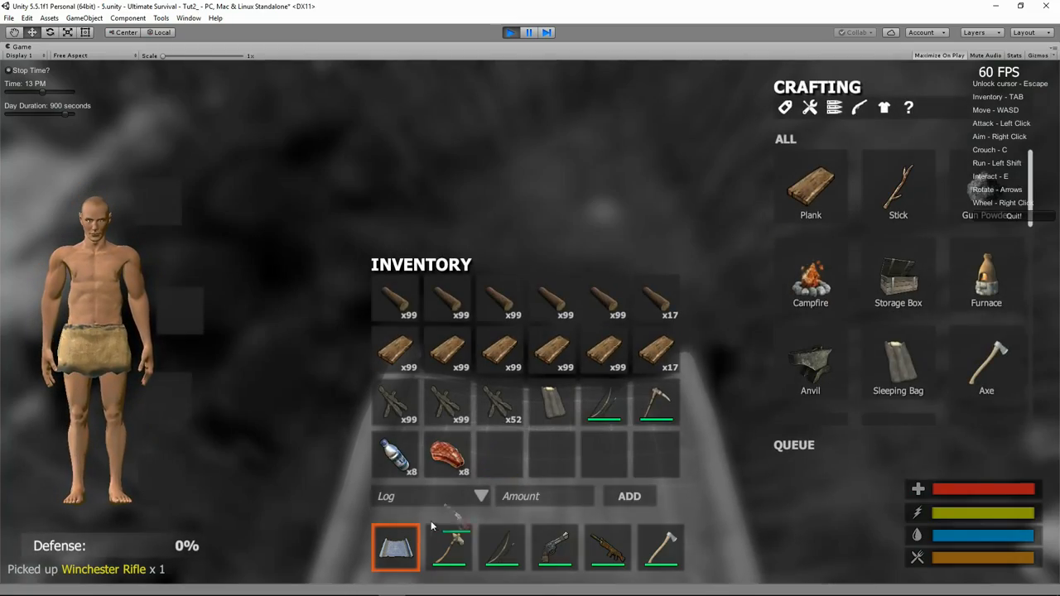
drag(398, 549, 500, 454)
key(Tab)
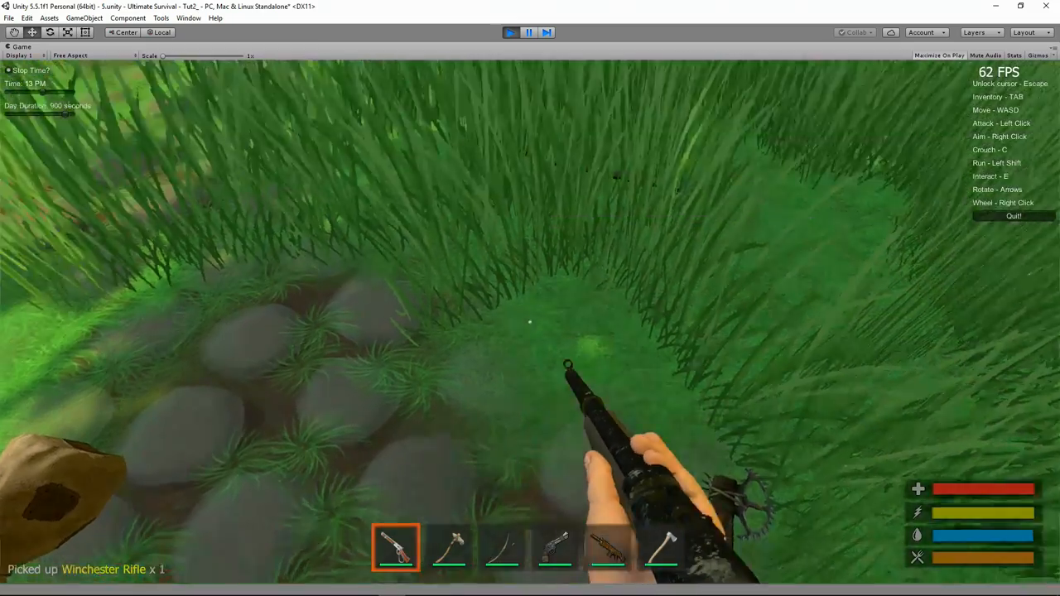
- Move along the forest path toward the Nightmare enemy to test its patrol, chase and attack behavior
key(w)
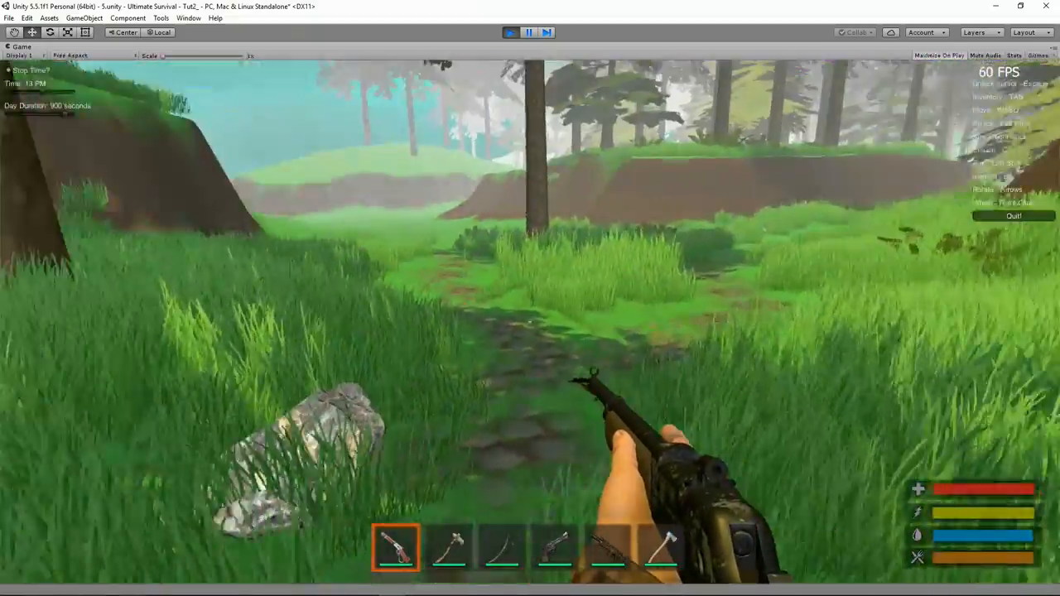
key(w)
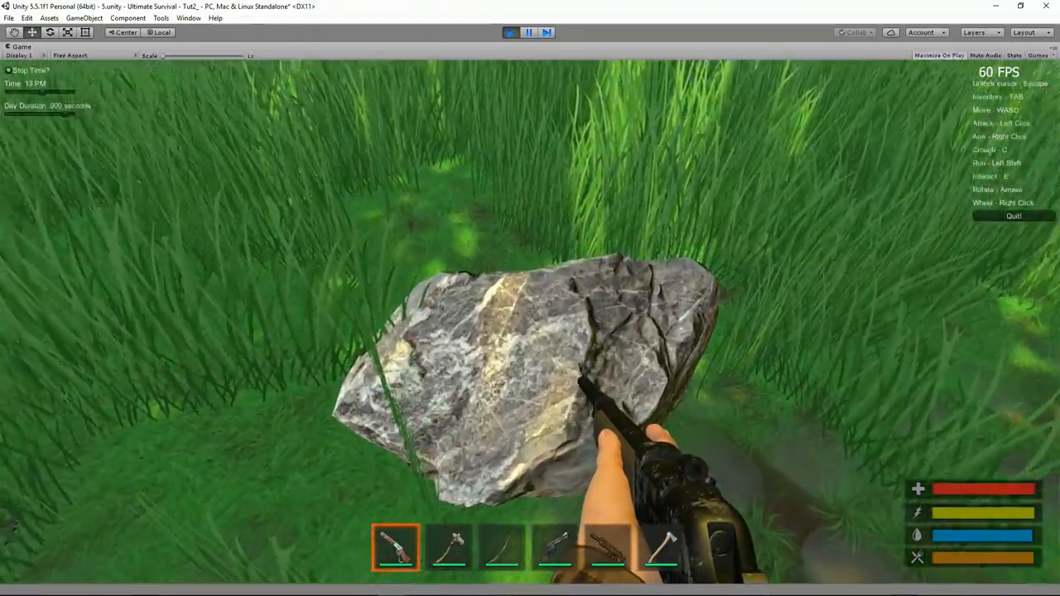
key(w)
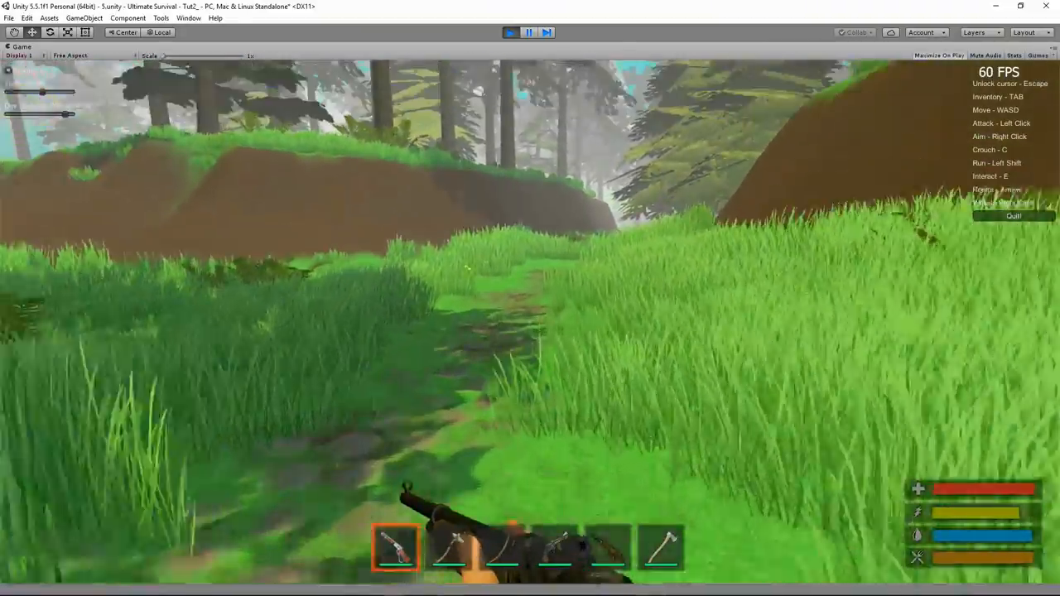
key(shift+w)
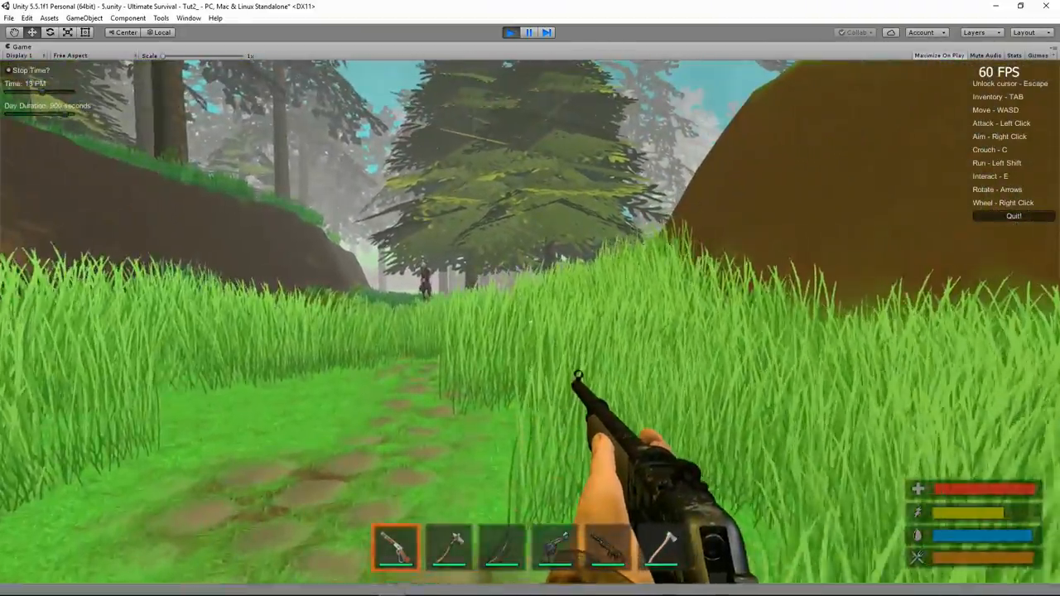
key(w)
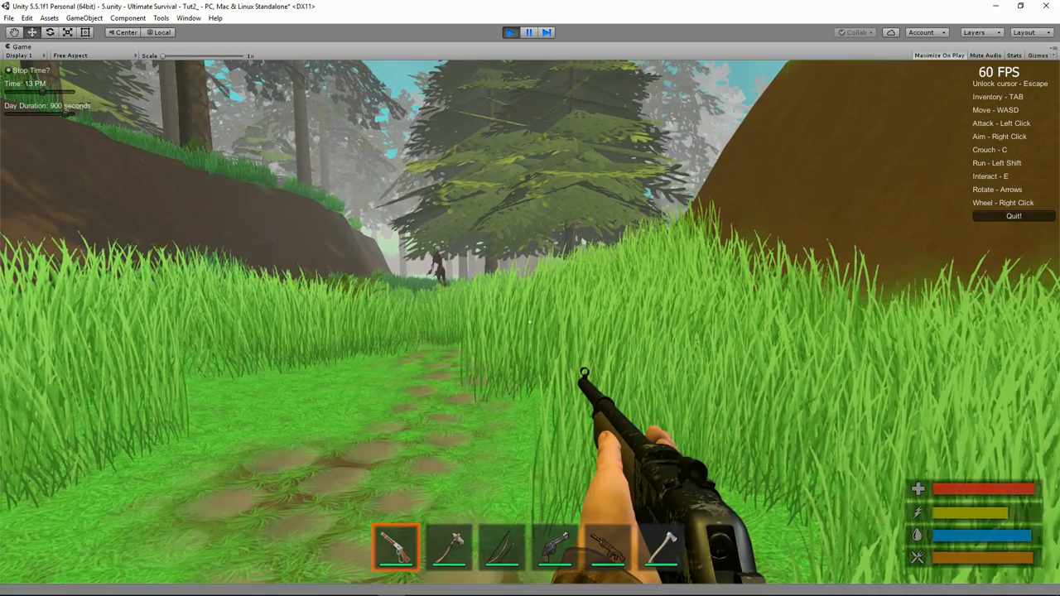
key(w)
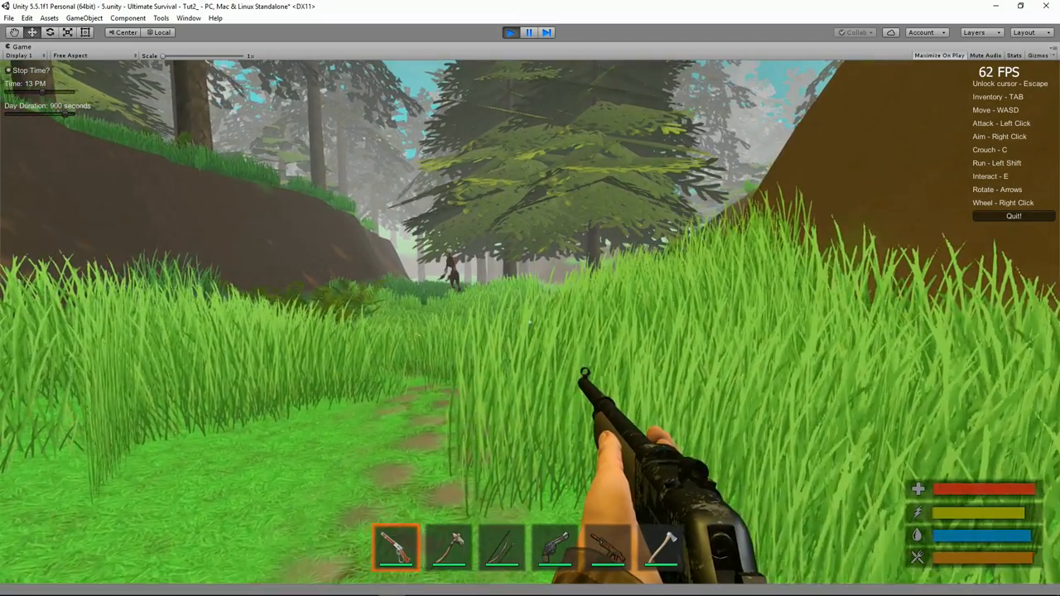
key(w)
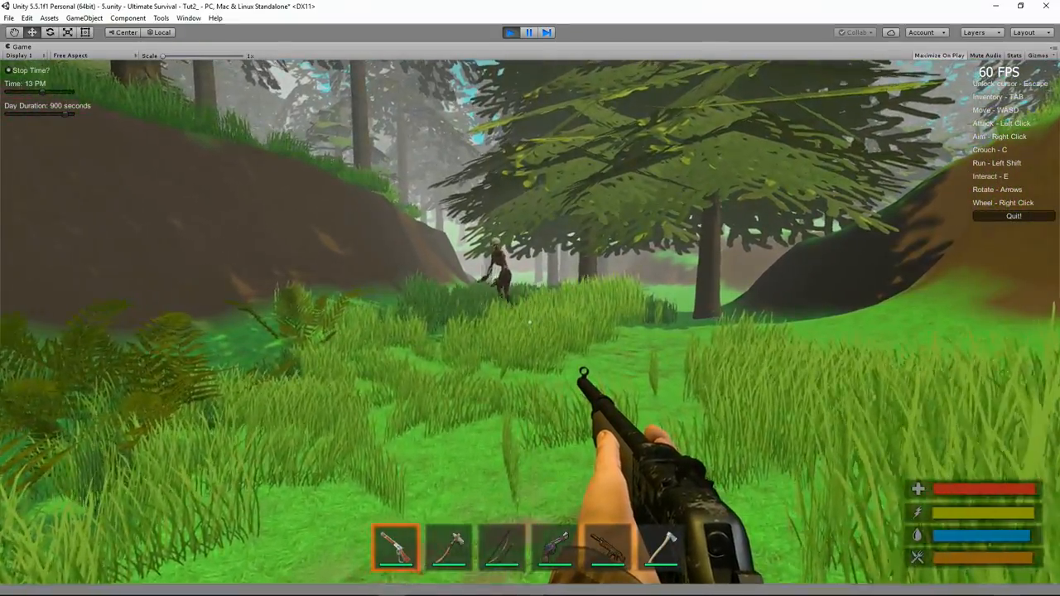
key(w)
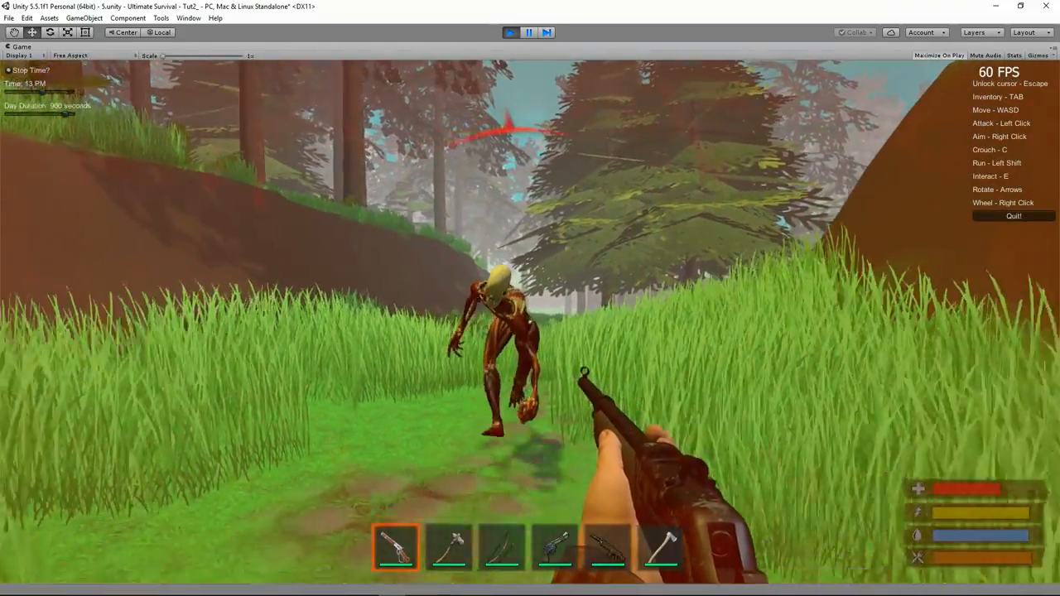
- Kill the Nightmare with the rifle, test how its ragdoll reacts to another shot, and stop the game
key(s)
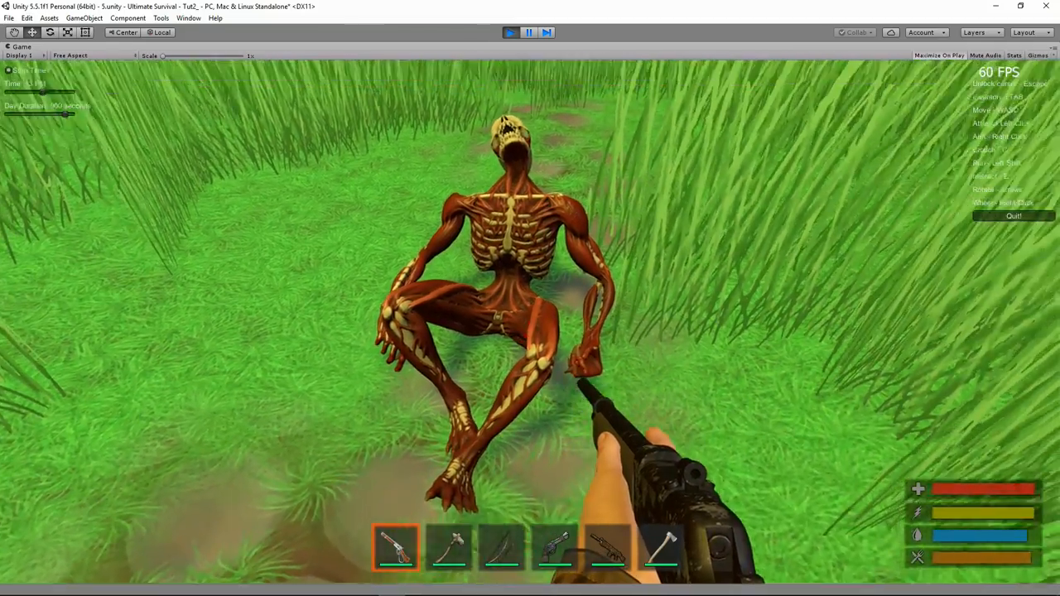
key(w)
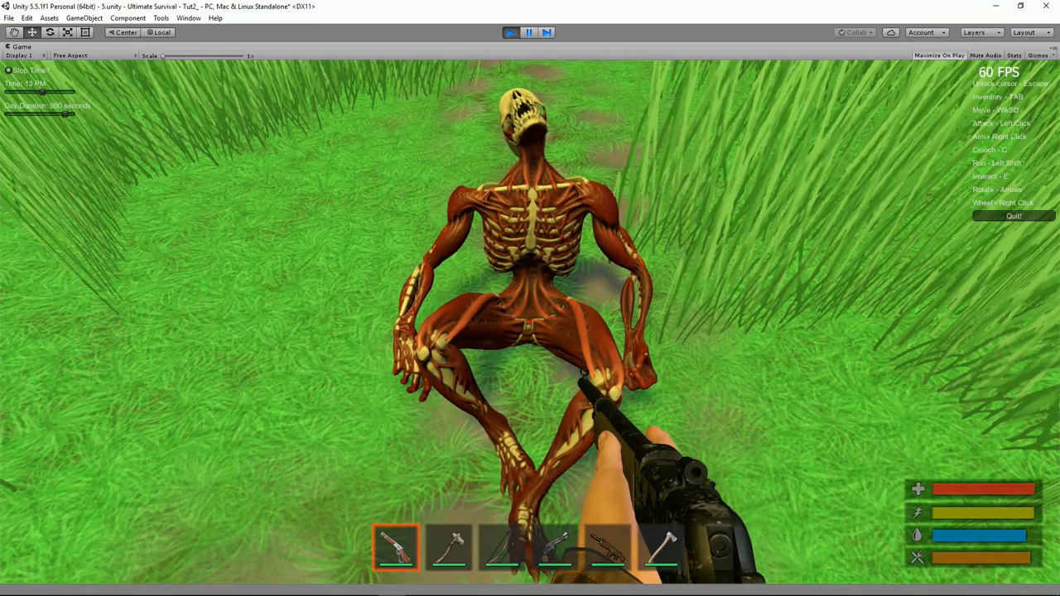
key(s)
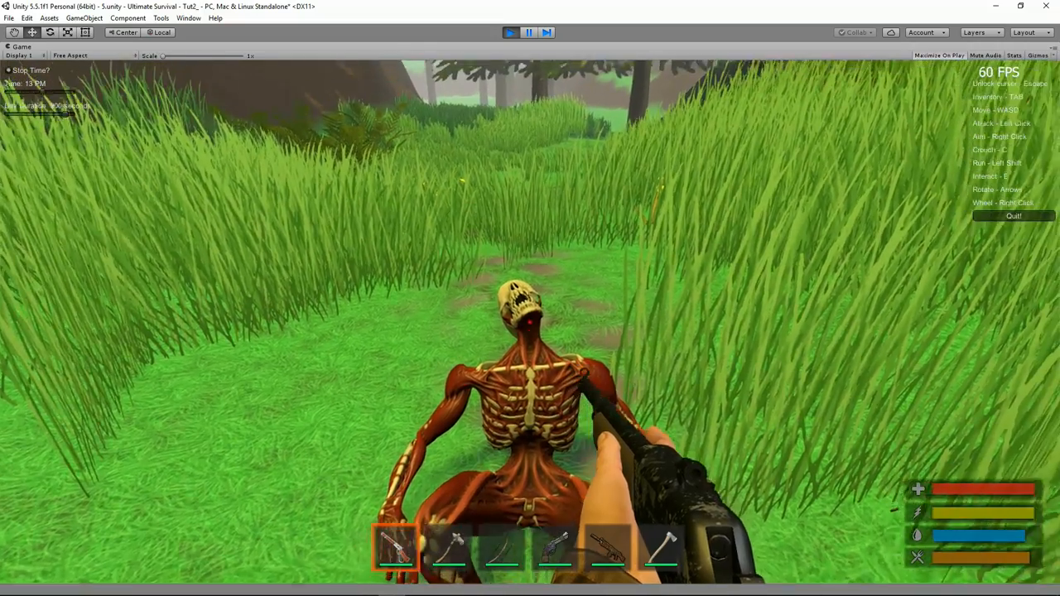
click(529, 322)
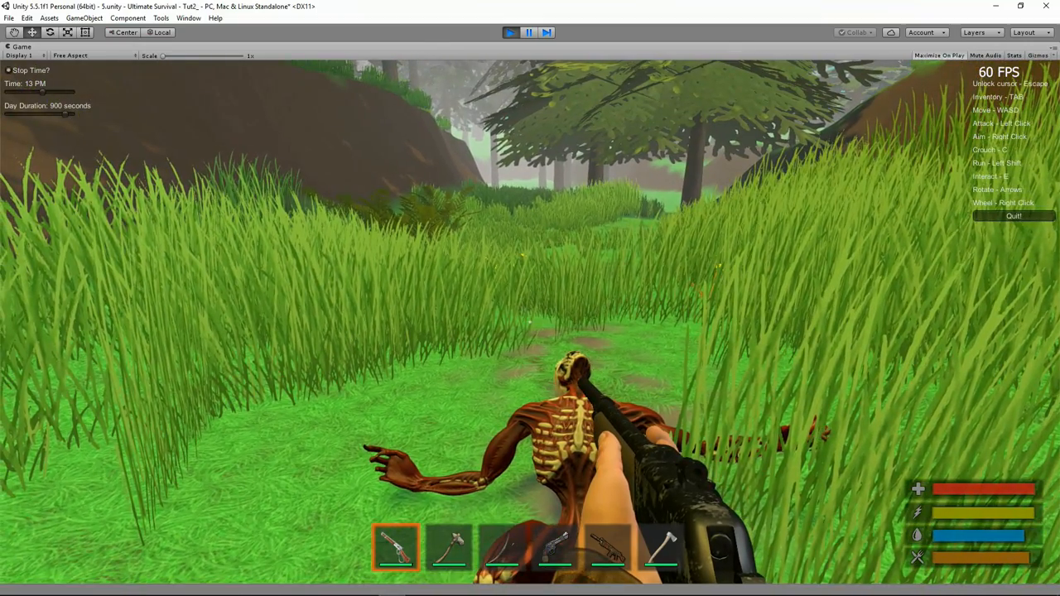
key(Escape)
click(510, 32)
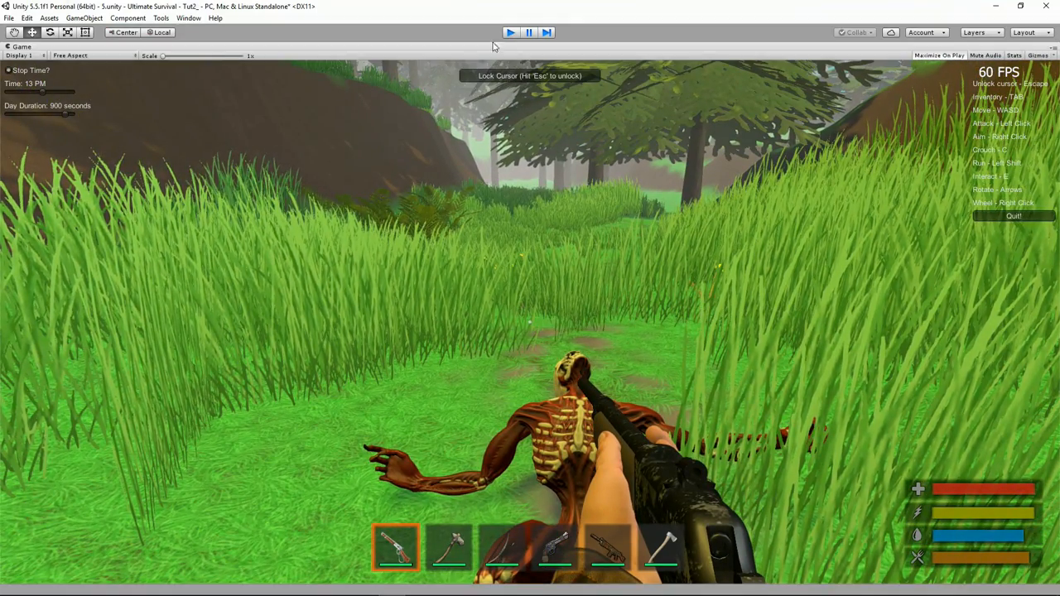
- Set the root Nightmare's Max Health to 200 and Resistance to 0.6 in Entity Vitals, and check its Health Regeneration settings
scroll(91, 141, up, 3)
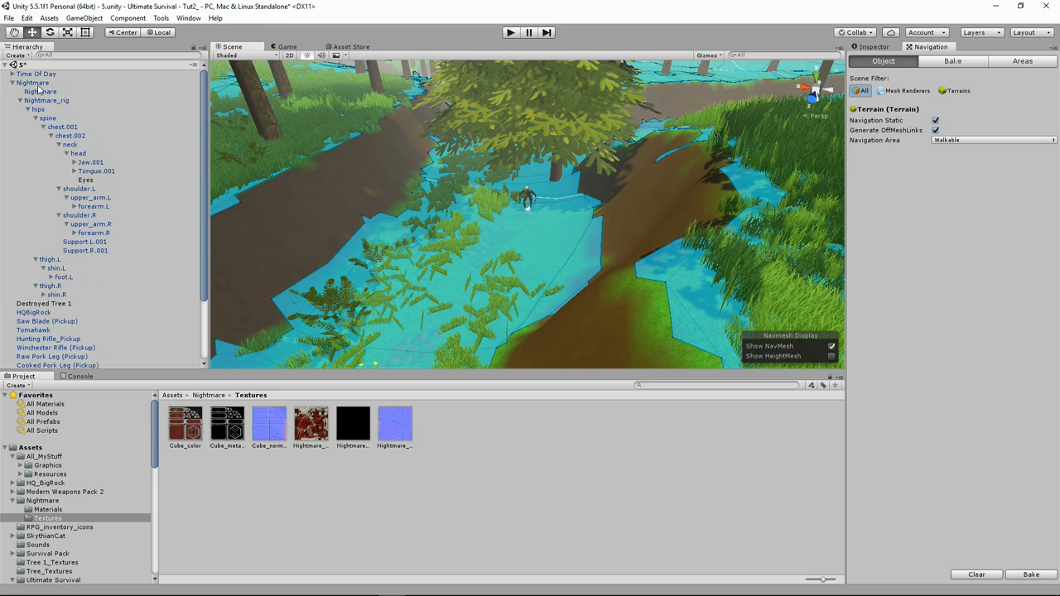
click(152, 84)
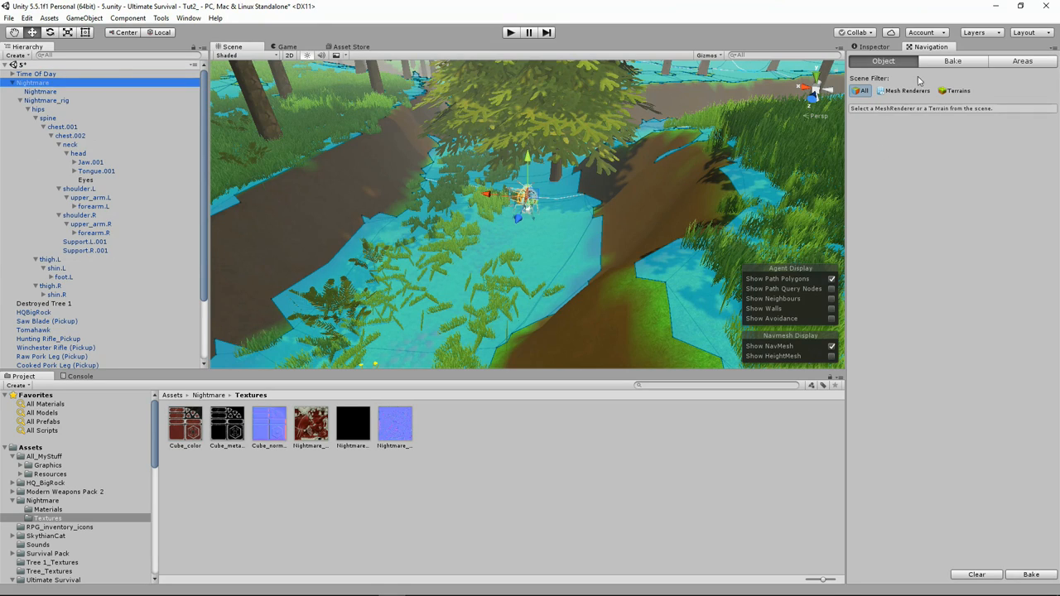
click(873, 47)
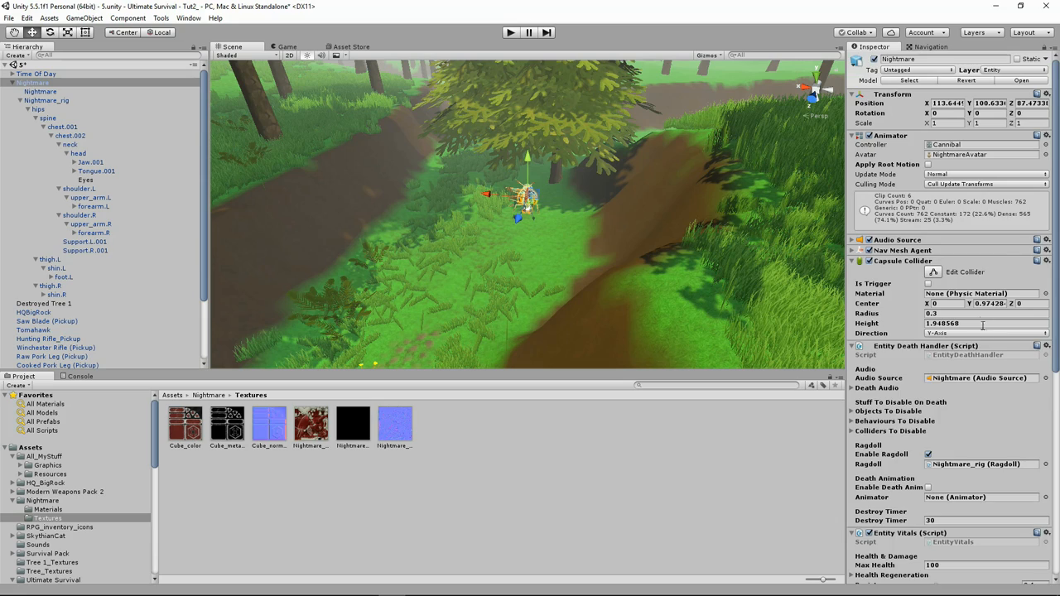
scroll(981, 330, down, 10)
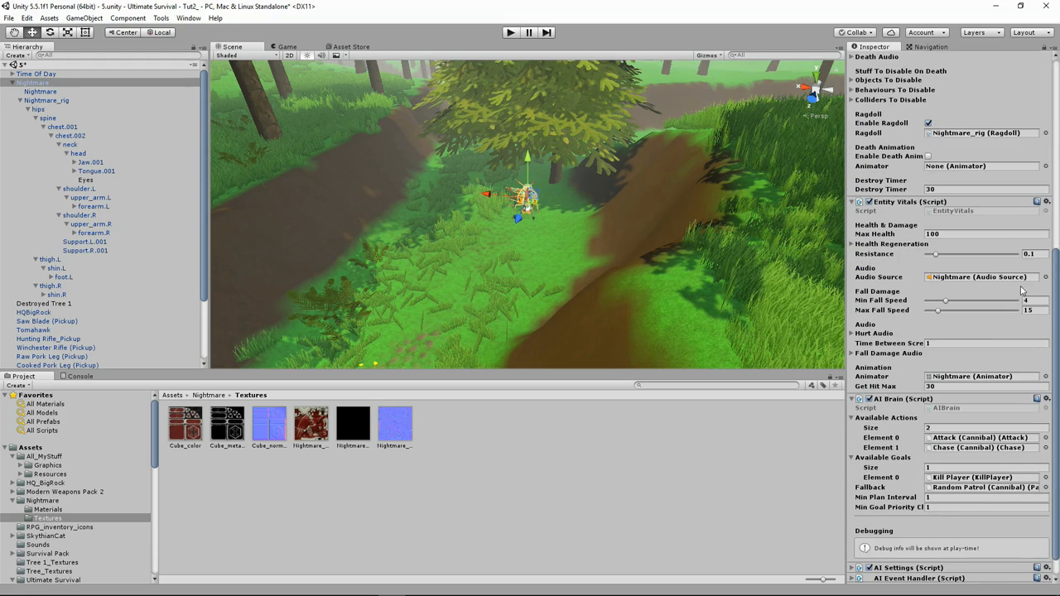
click(950, 233)
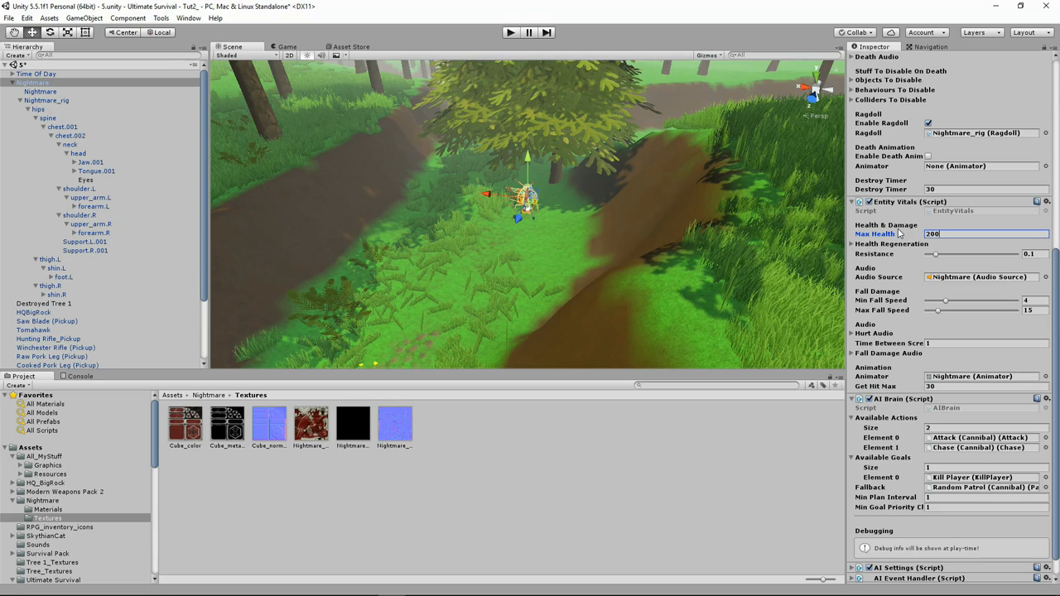
click(1033, 254)
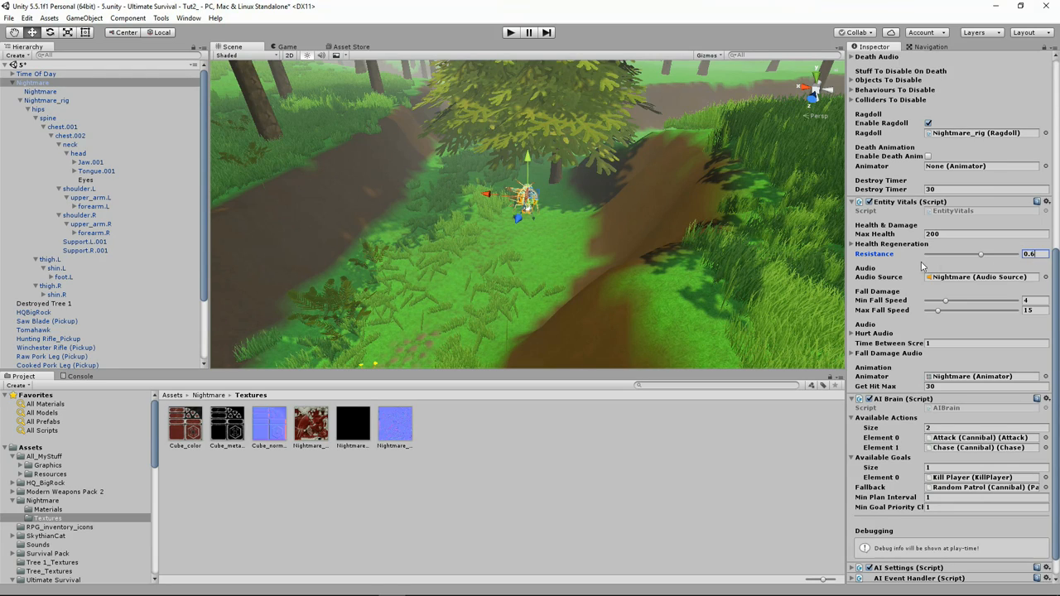
click(853, 244)
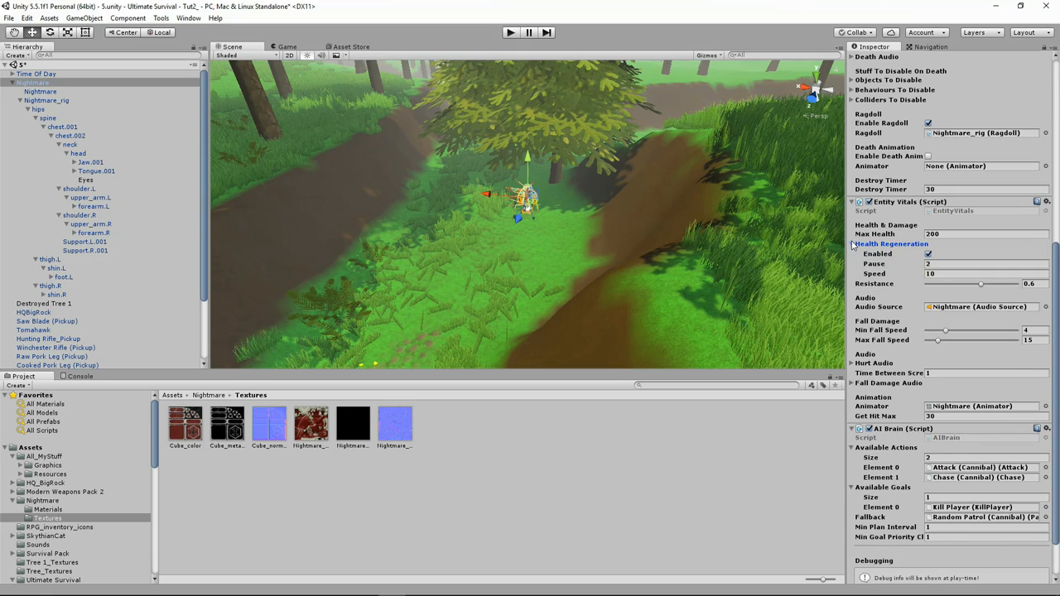
click(852, 245)
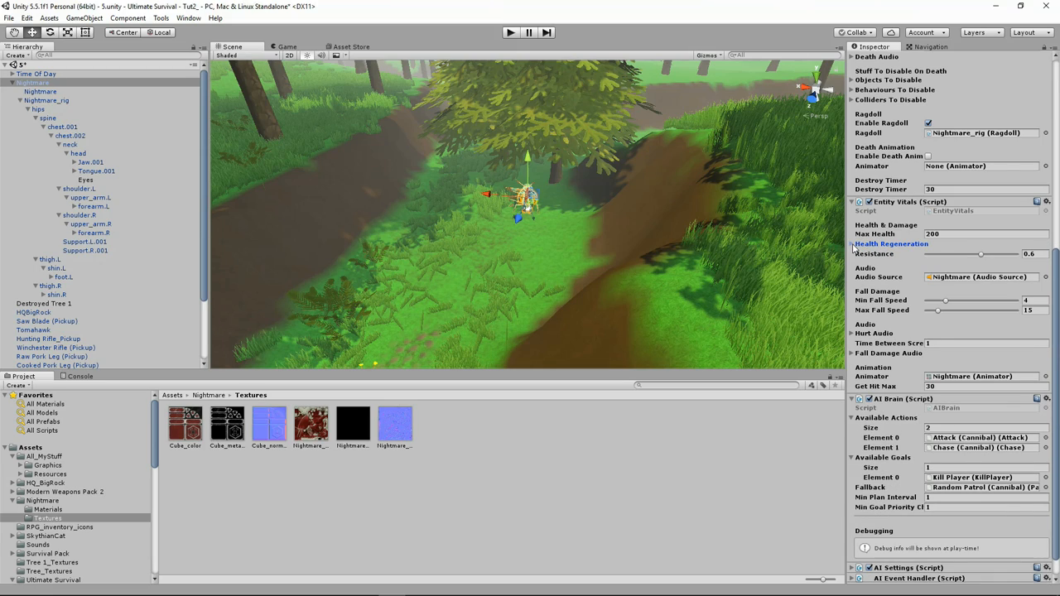
click(852, 245)
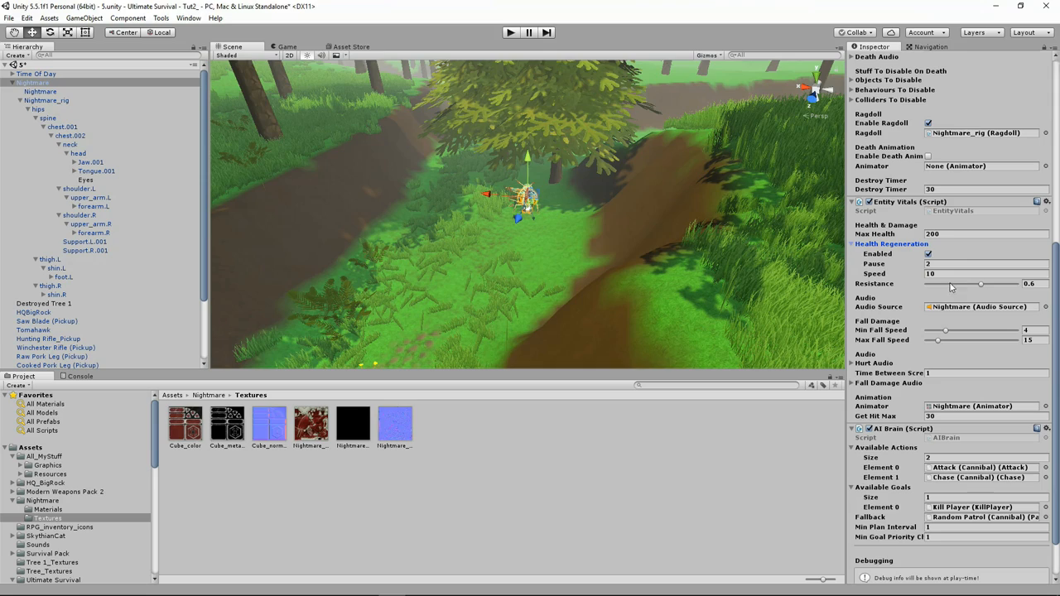
click(853, 244)
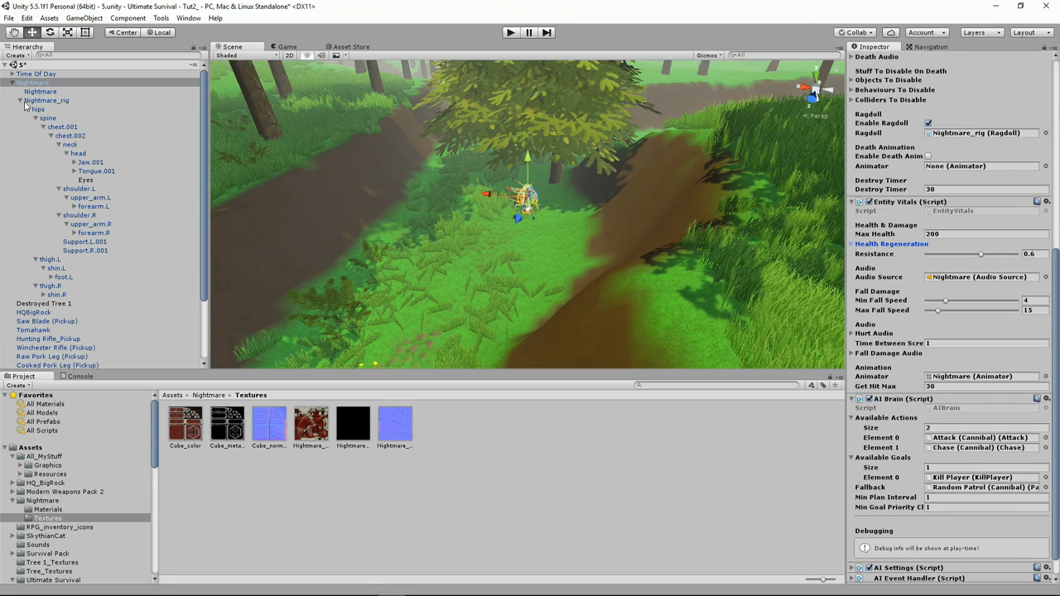
- Create an AI folder inside All_MyStuff/Graphics/Prefabs and save the root Nightmare object in it as a prefab
click(33, 467)
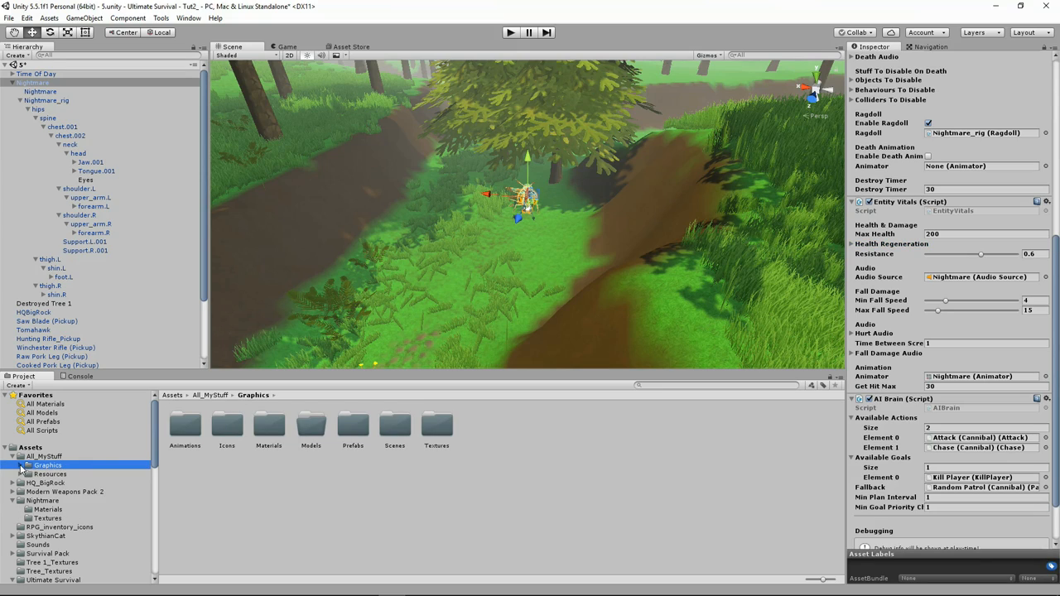
click(22, 466)
click(33, 509)
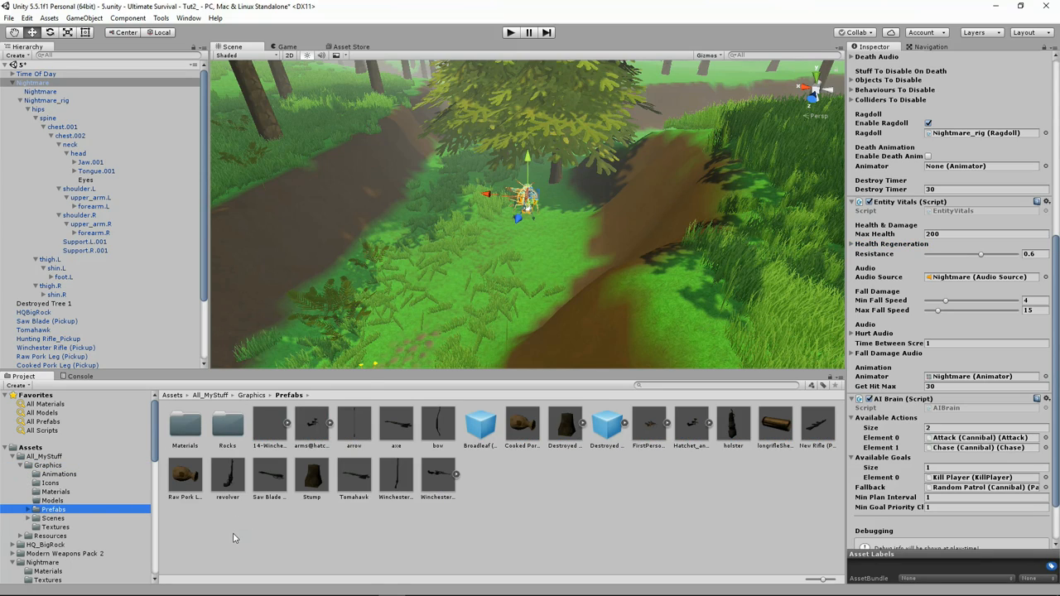
right_click(233, 538)
mouse_move(282, 320)
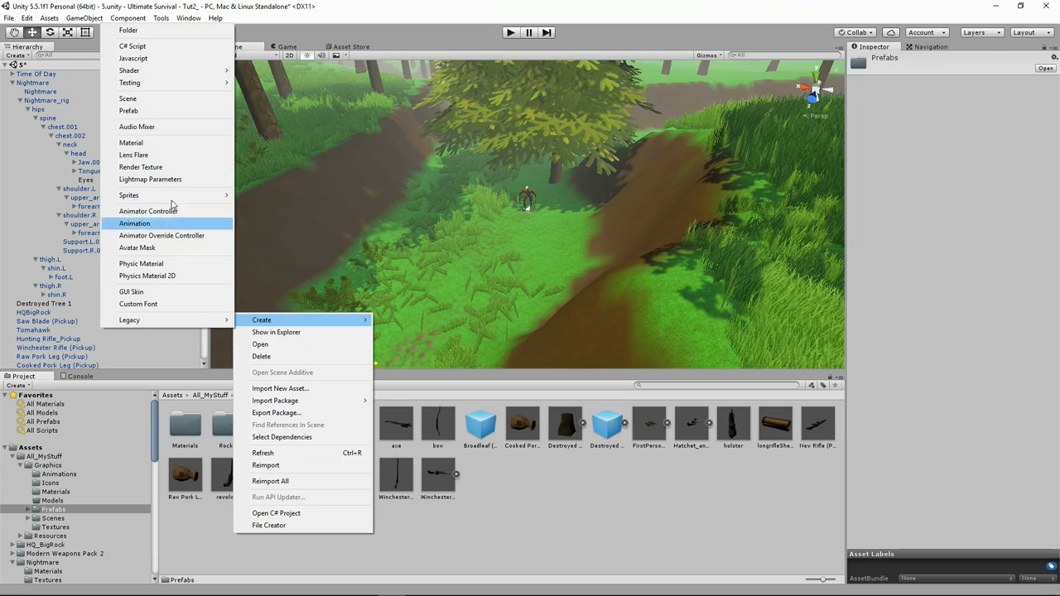
click(151, 31)
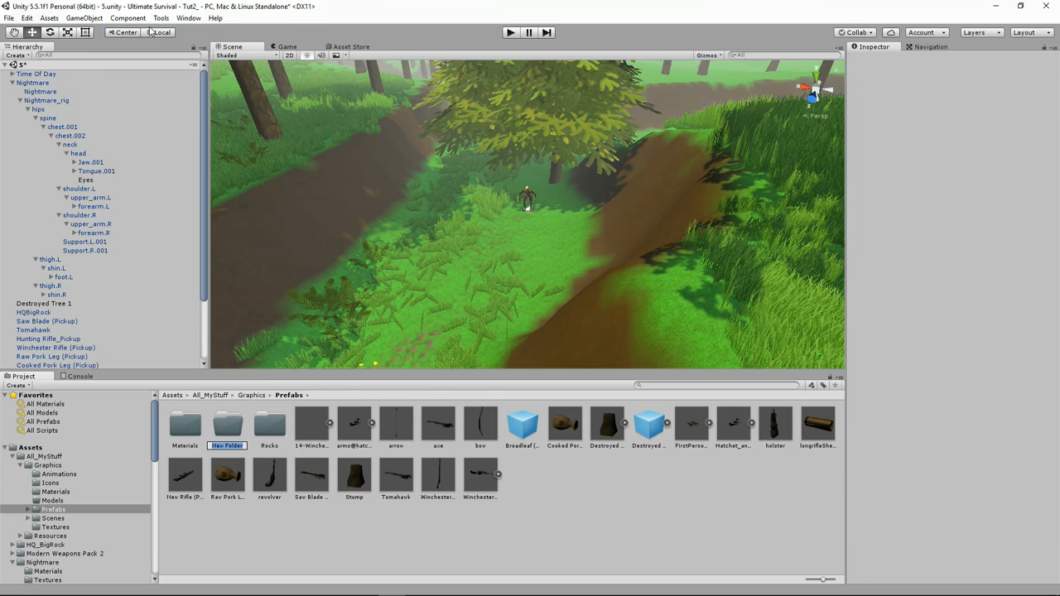
text(B)
text(AI)
key(Return)
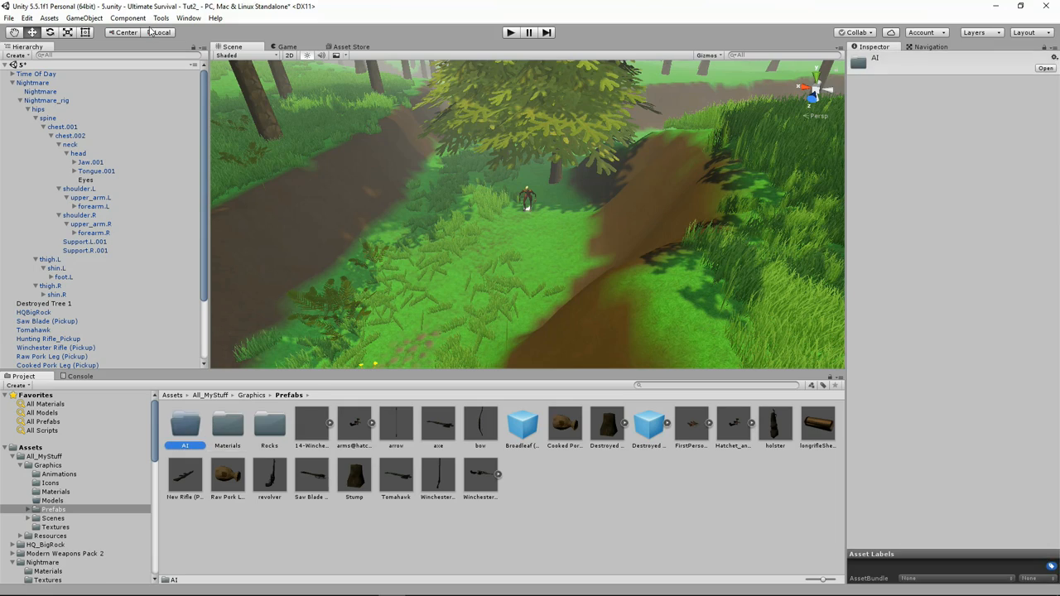
key(Return)
drag(33, 82, 199, 435)
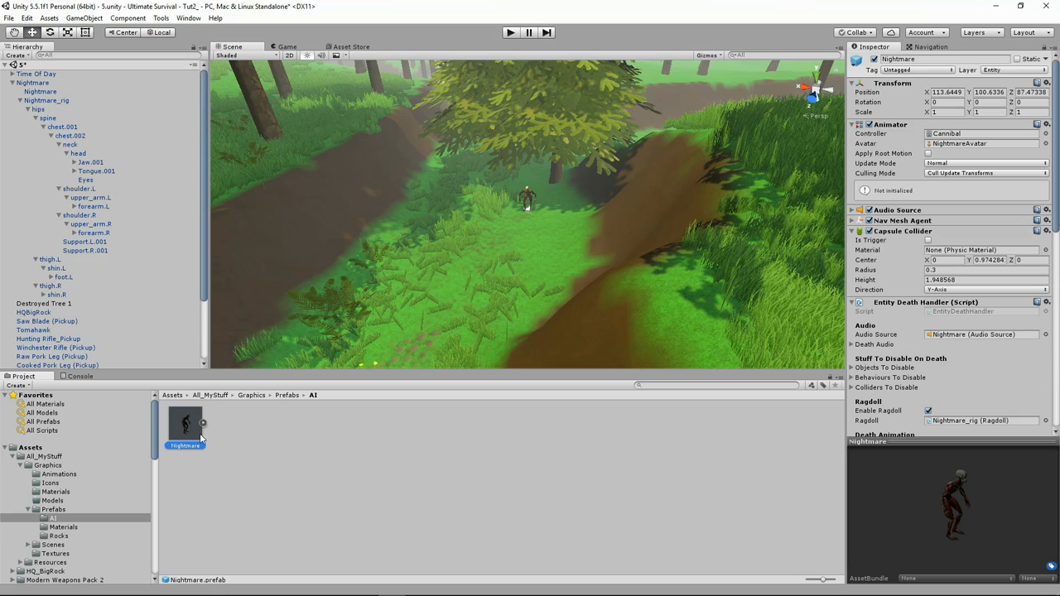
- Delete the original Nightmare from the scene and place three instances of the Nightmare prefab on the grass in front of the tree
click(29, 83)
right_click(28, 83)
click(66, 143)
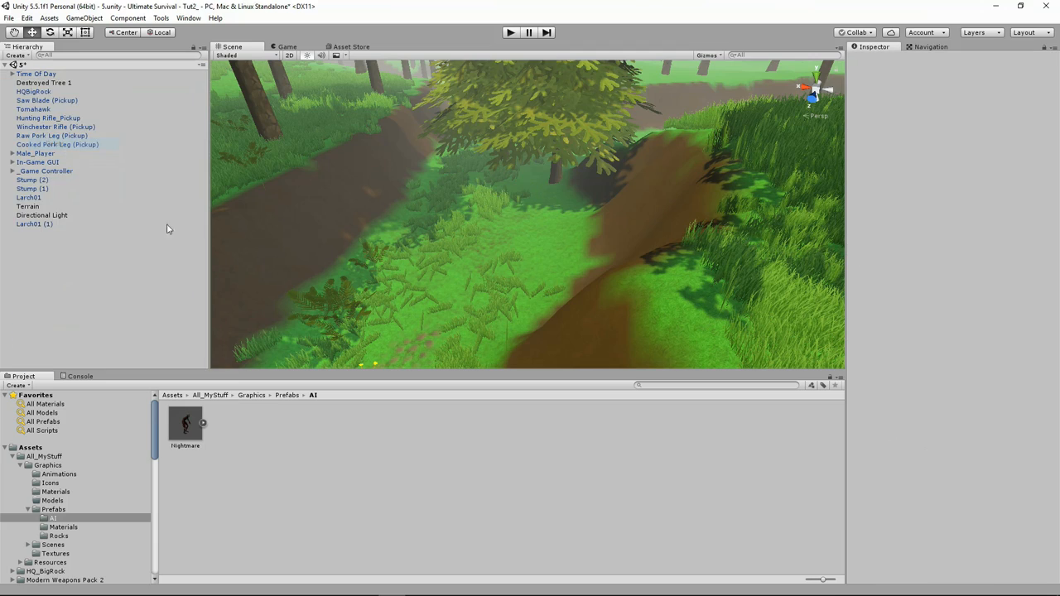
drag(184, 422, 452, 197)
drag(185, 423, 494, 211)
- Run the game, equip the gun from the fifth hotbar slot, and run along the forest path to fight the three Nightmares
click(511, 33)
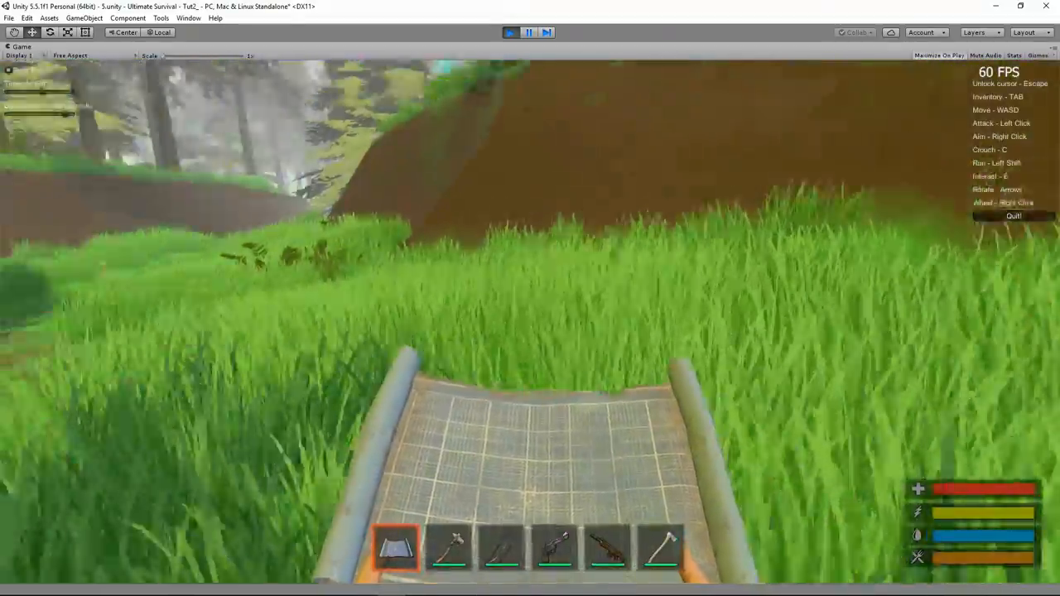
key(shift+w)
key(5)
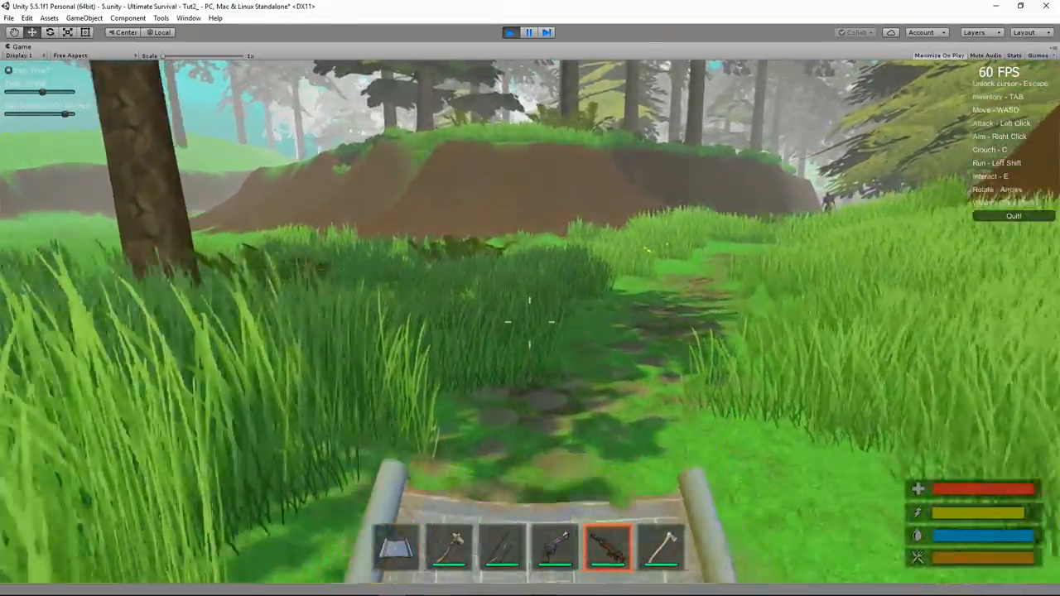
key(shift+w)
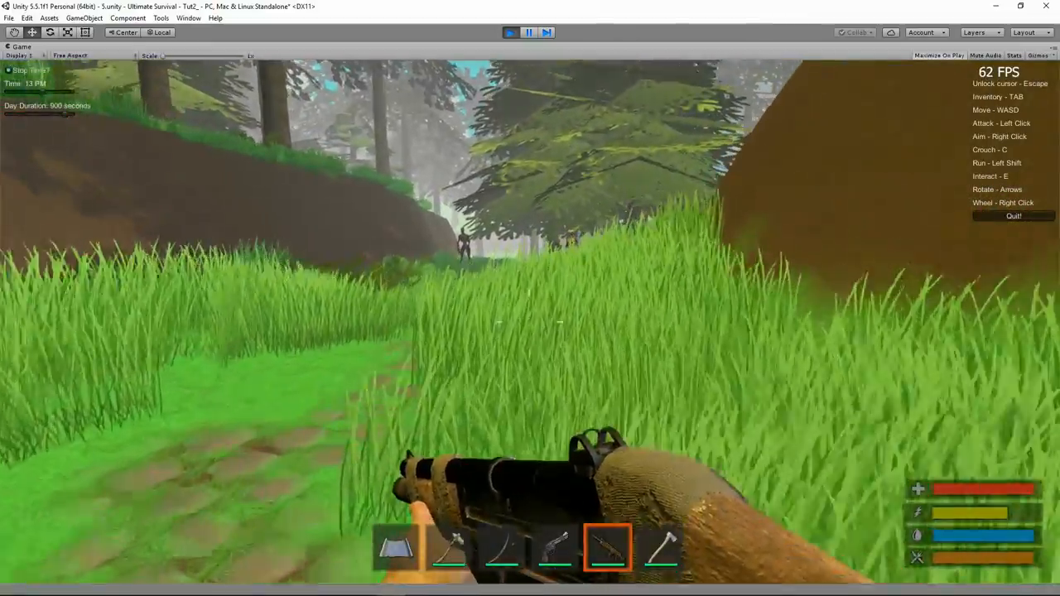
key(w)
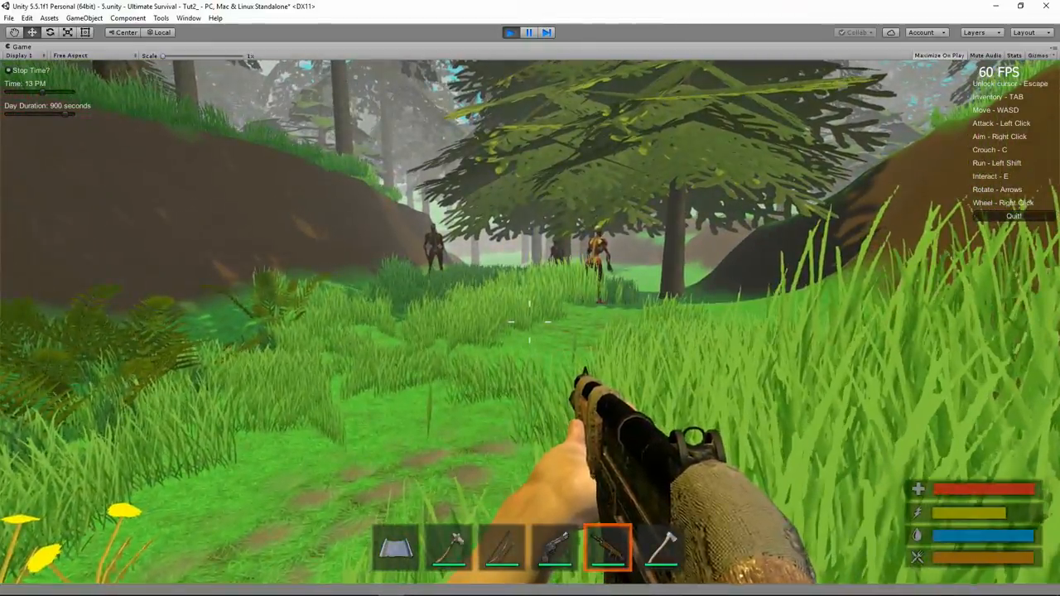
key(w)
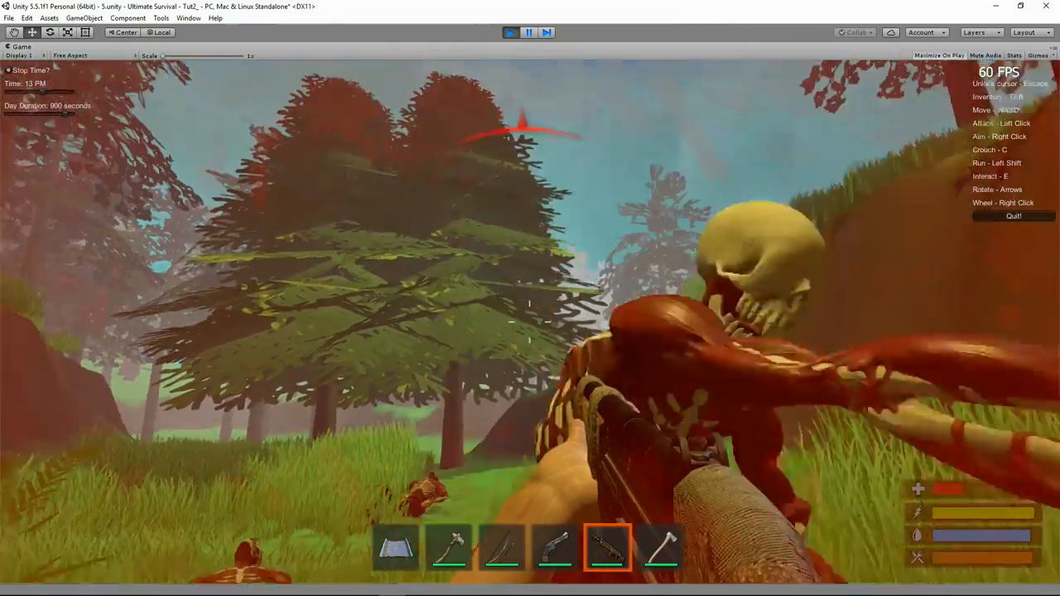
- Shoot the attacking Nightmare and its fallen ragdoll, open the body's loot, and stop the game
click(529, 322)
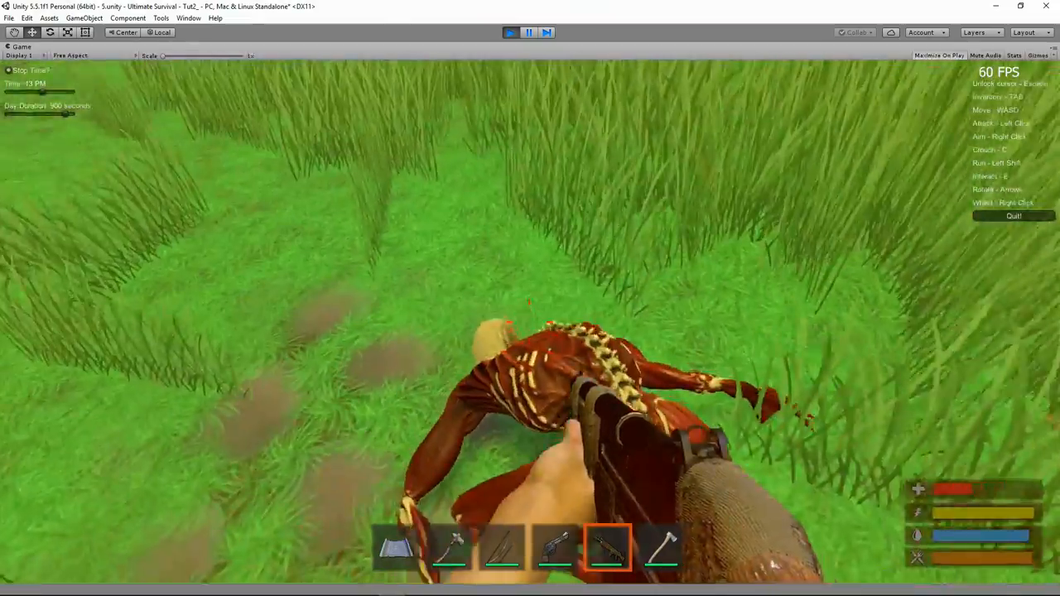
click(529, 322)
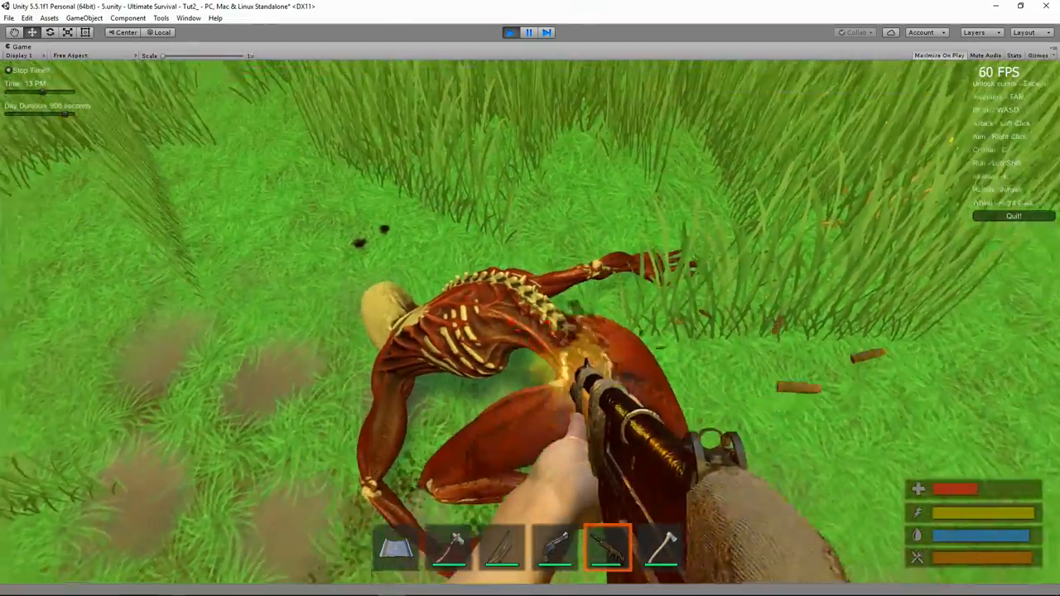
click(529, 322)
click(529, 322)
click(529, 322)
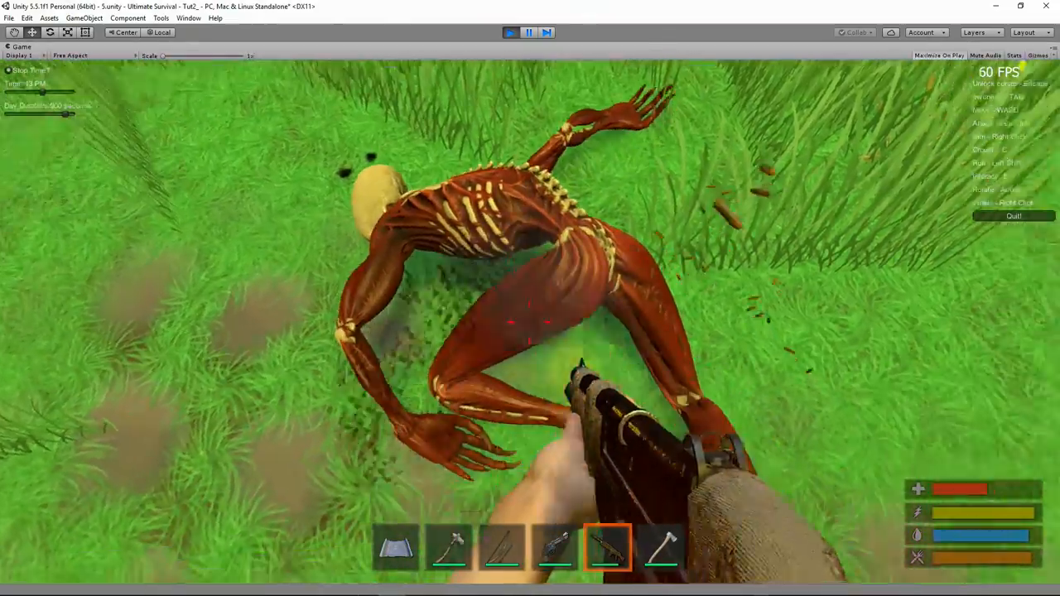
click(529, 322)
click(529, 322)
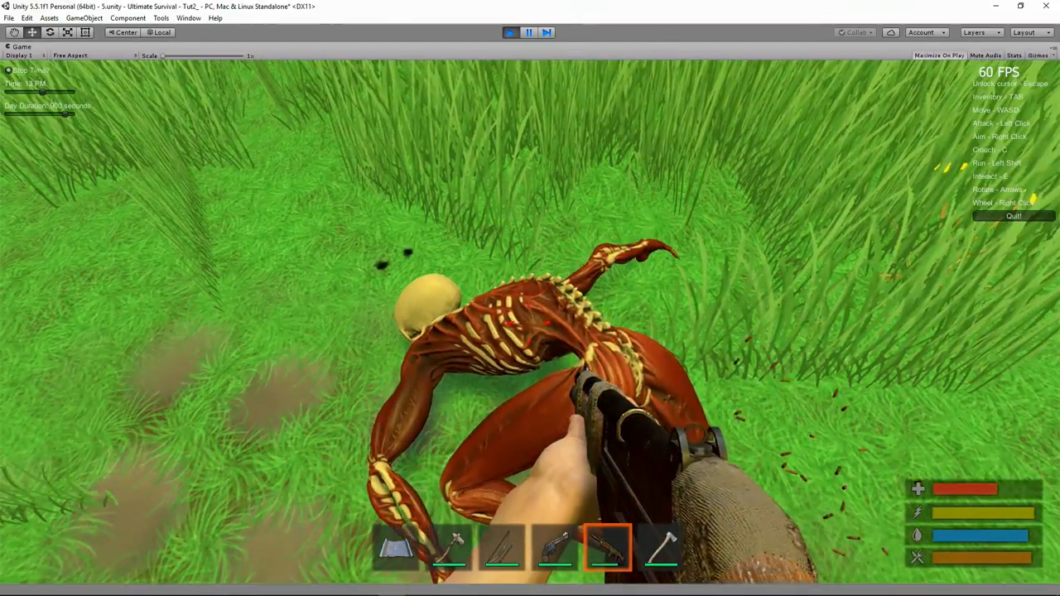
key(e)
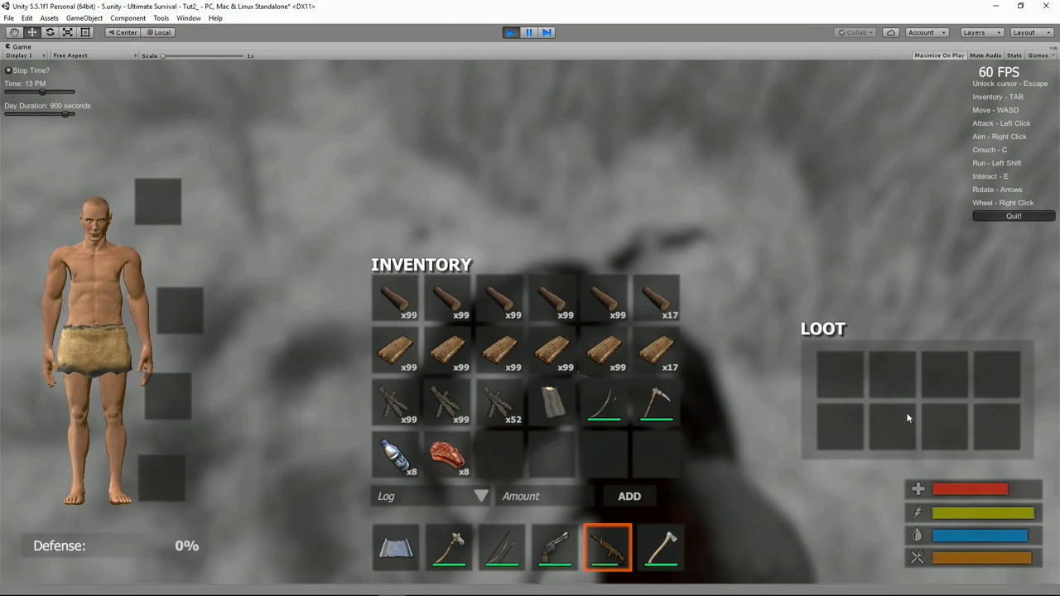
click(510, 33)
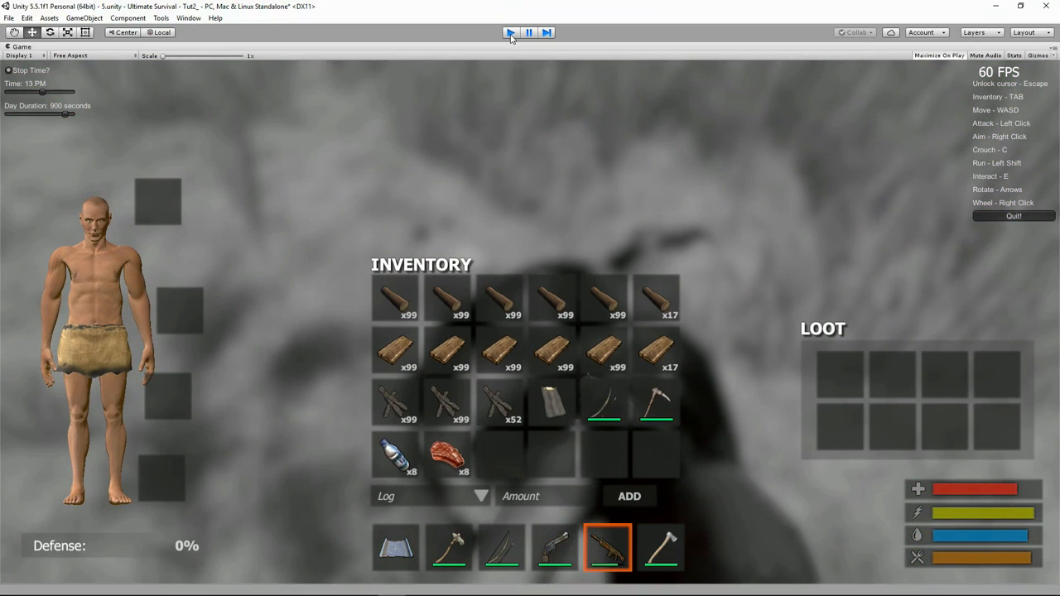
- Select the hips bone in the first Nightmare's Nightmare_rig and enable its Loot Object script
click(42, 100)
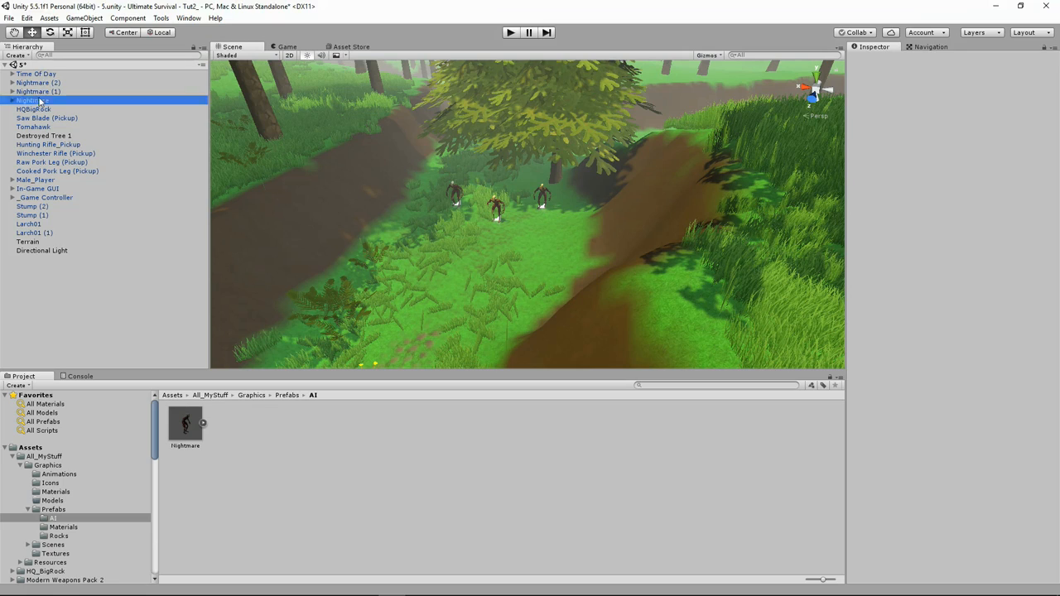
scroll(950, 330, down, 2)
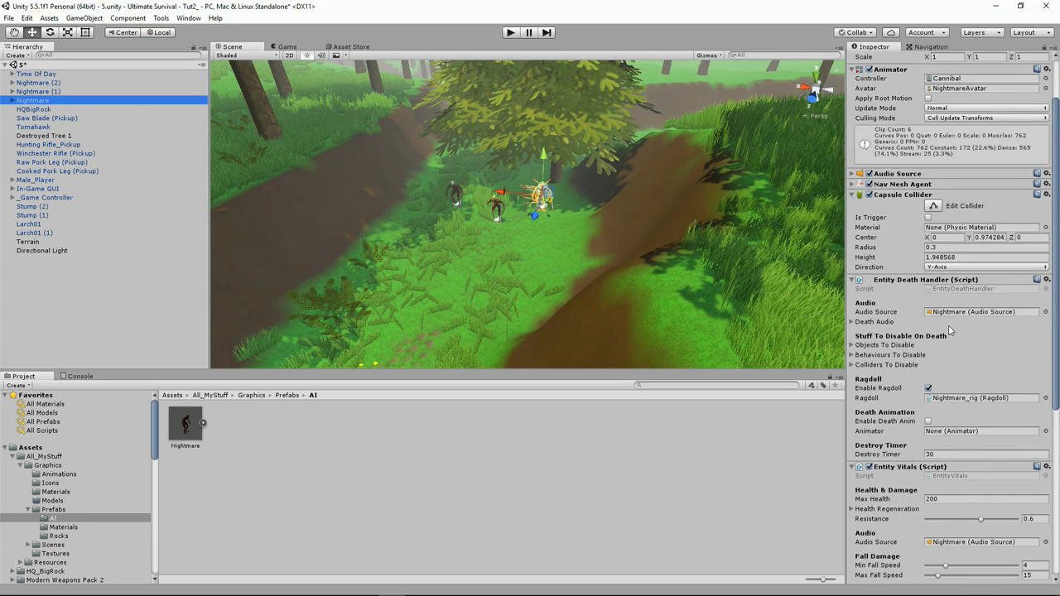
scroll(938, 323, down, 6)
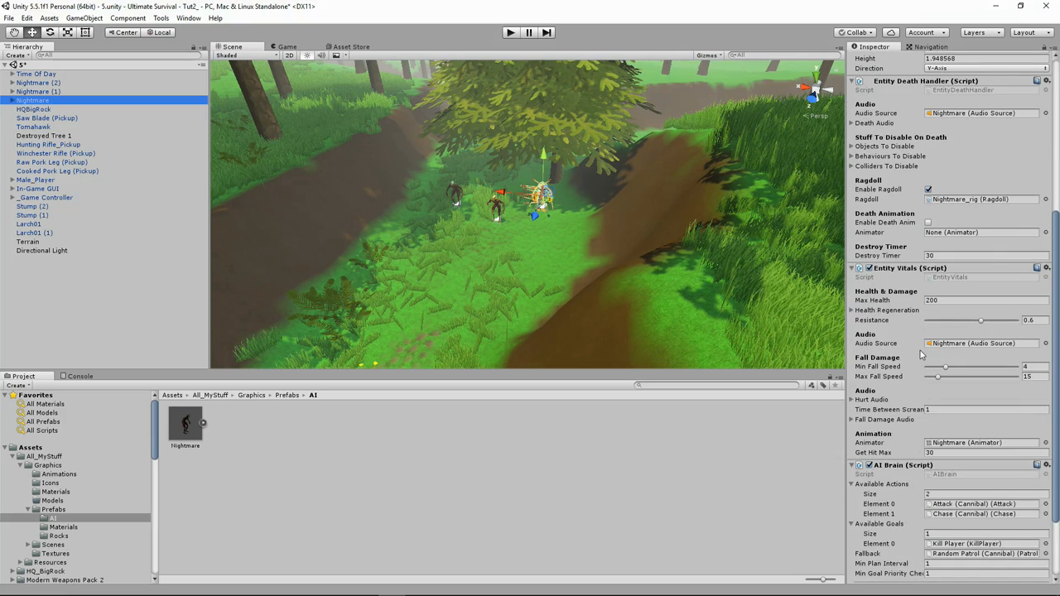
click(12, 100)
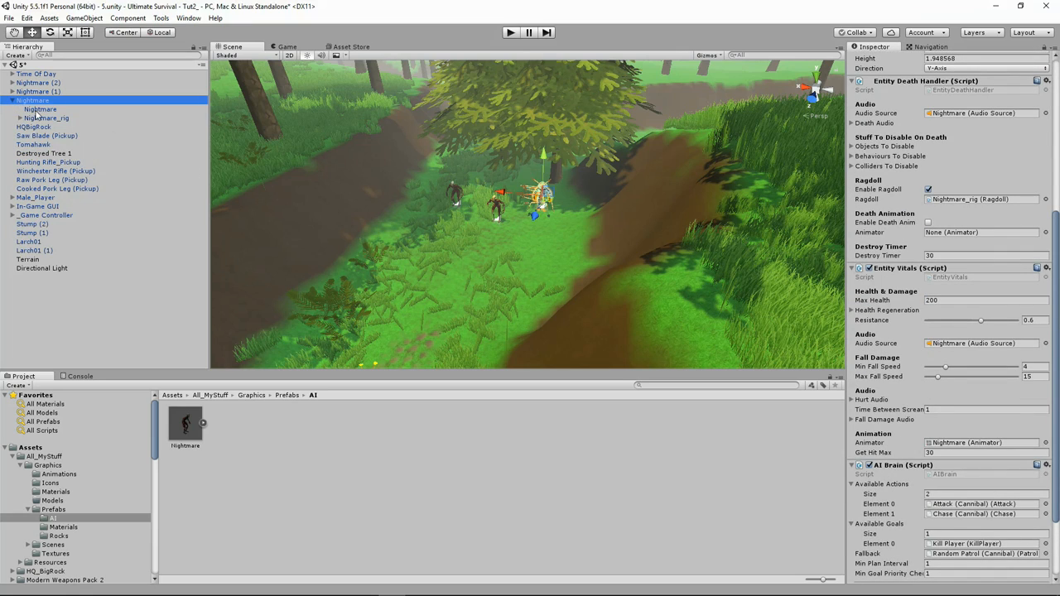
click(32, 119)
click(19, 119)
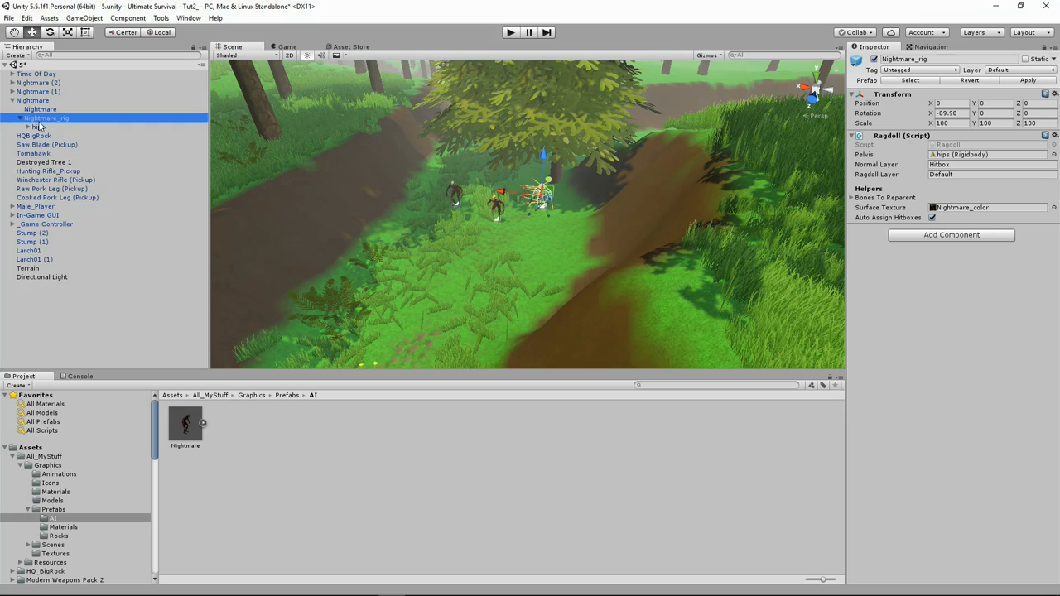
click(37, 127)
click(854, 329)
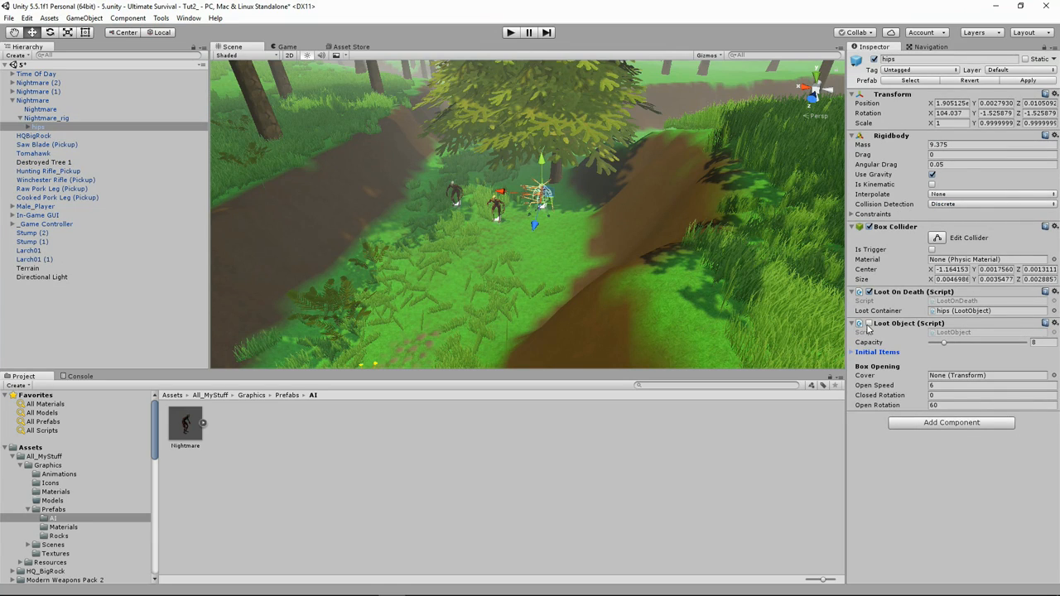
click(869, 323)
- Give the hips' Loot Object 3 initial items, set each one to Random, and apply the changes to the Nightmare prefab
click(852, 352)
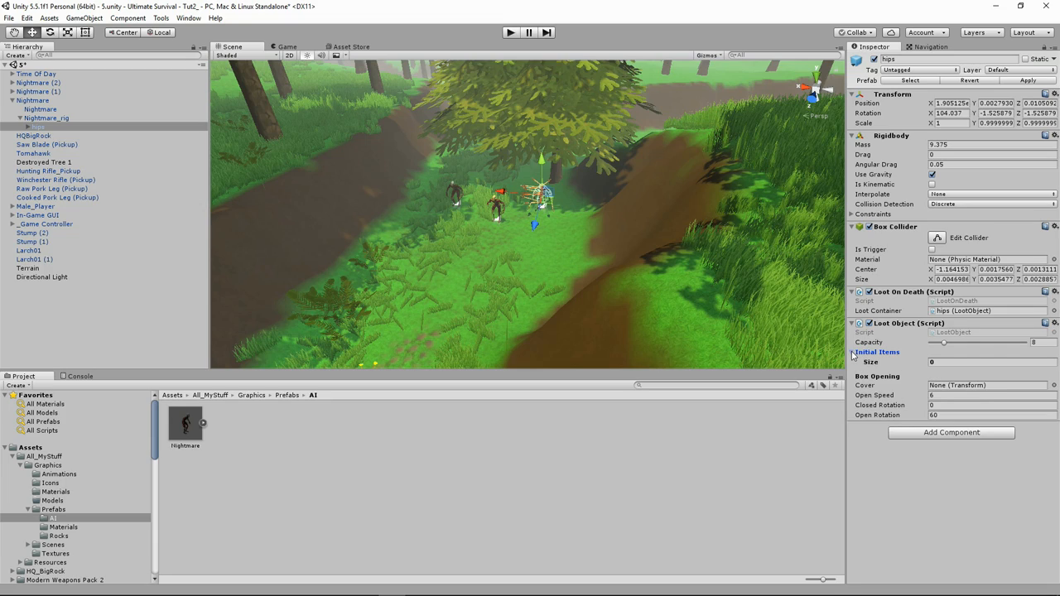
click(942, 362)
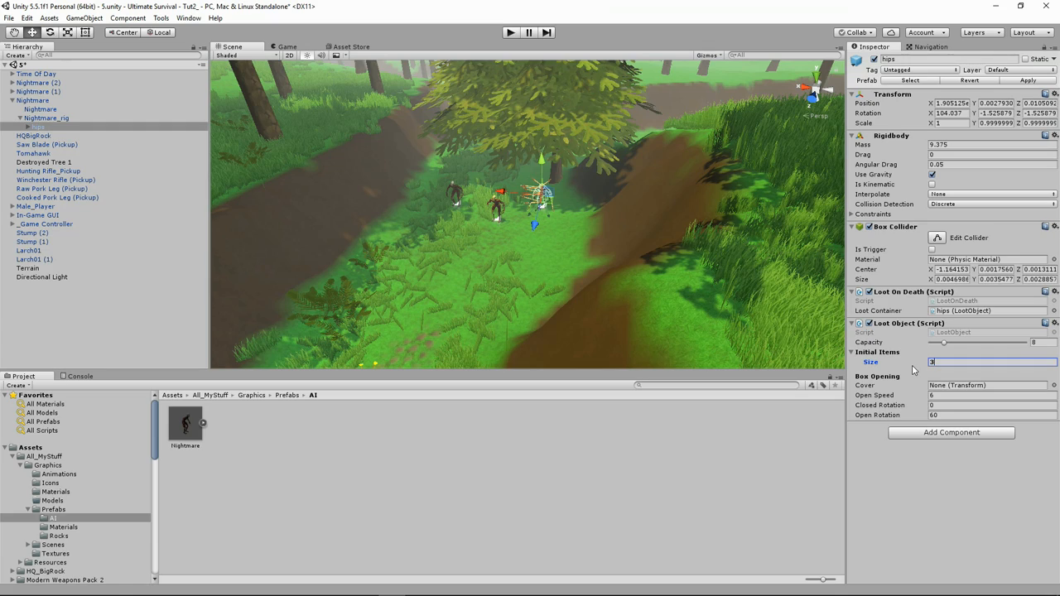
key(Return)
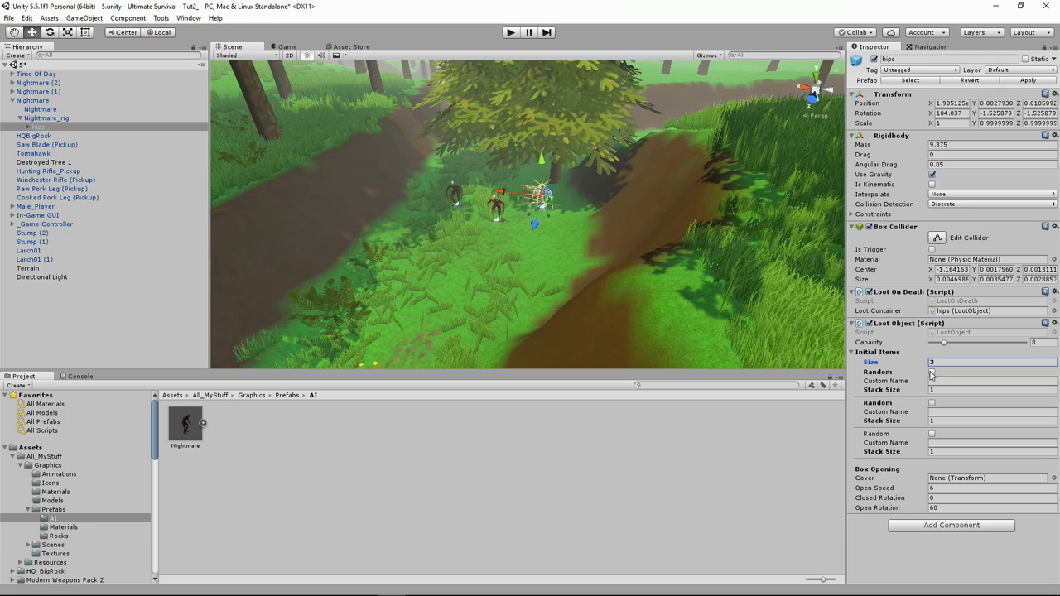
click(931, 373)
click(932, 404)
click(931, 434)
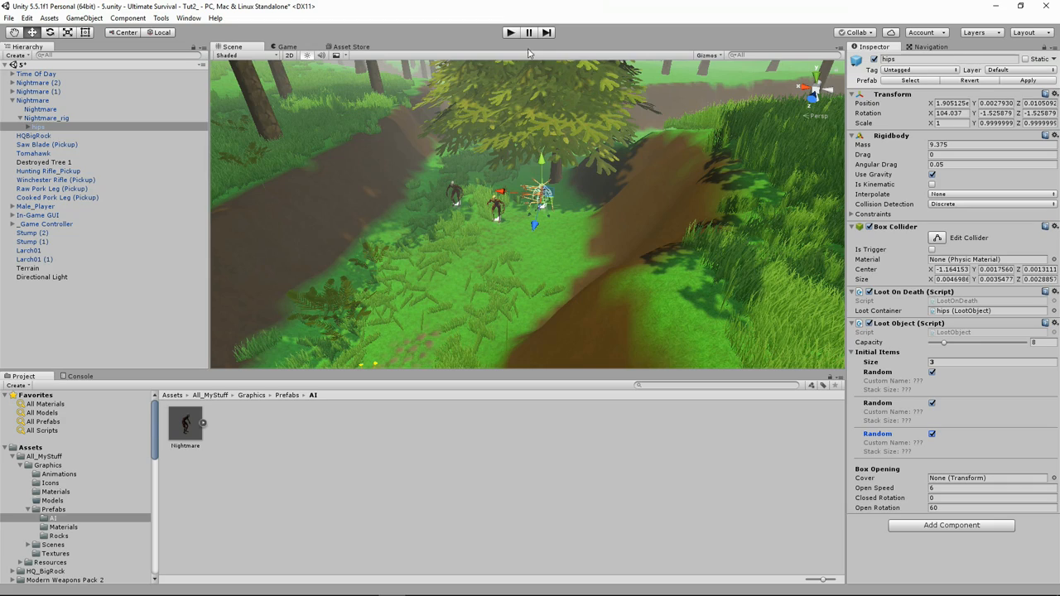
click(1032, 79)
- Check the Loot Object settings on the hips bone of Nightmare (1)
click(30, 92)
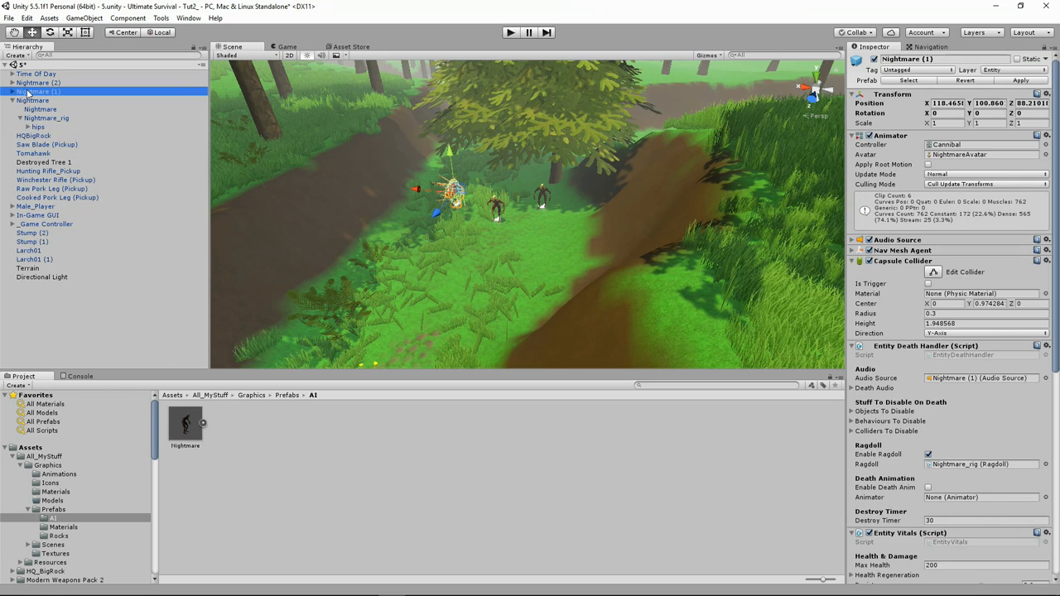
click(12, 91)
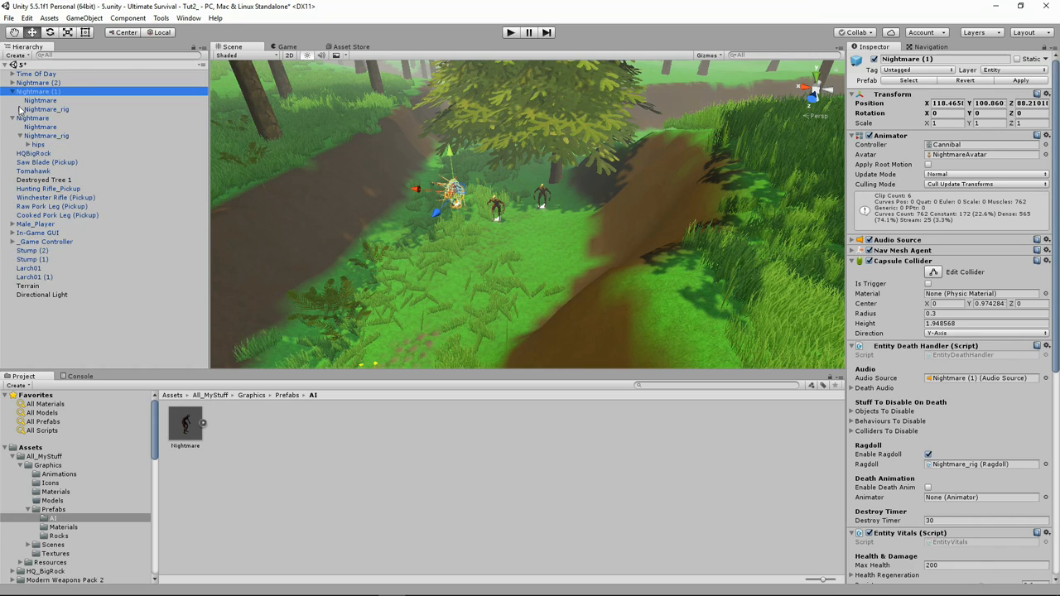
click(20, 109)
click(37, 118)
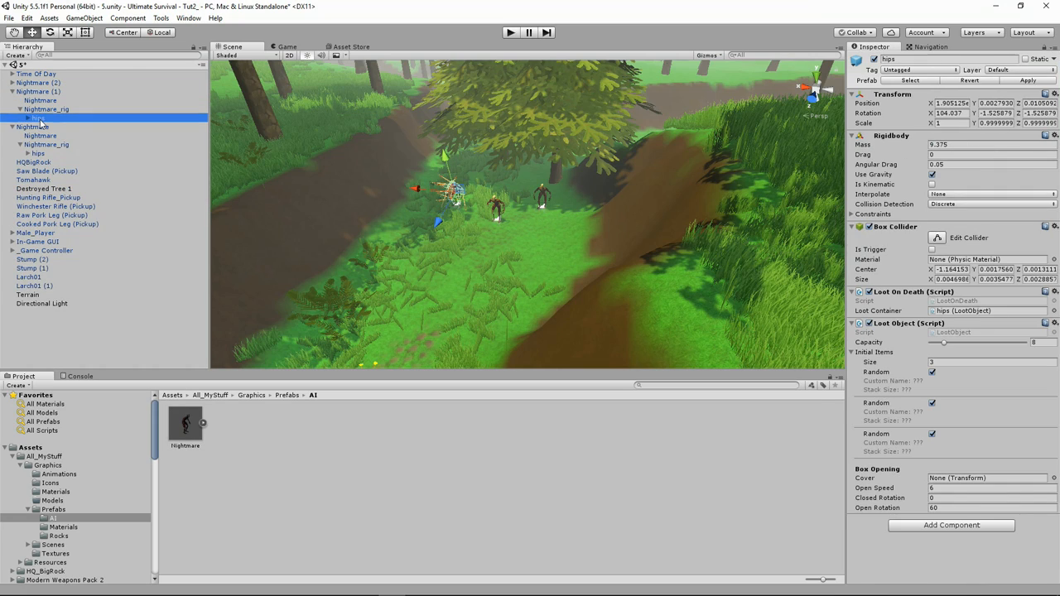
- Run the game, equip the gun from the fifth hotbar slot, and run along the forest path to the Nightmares
click(509, 34)
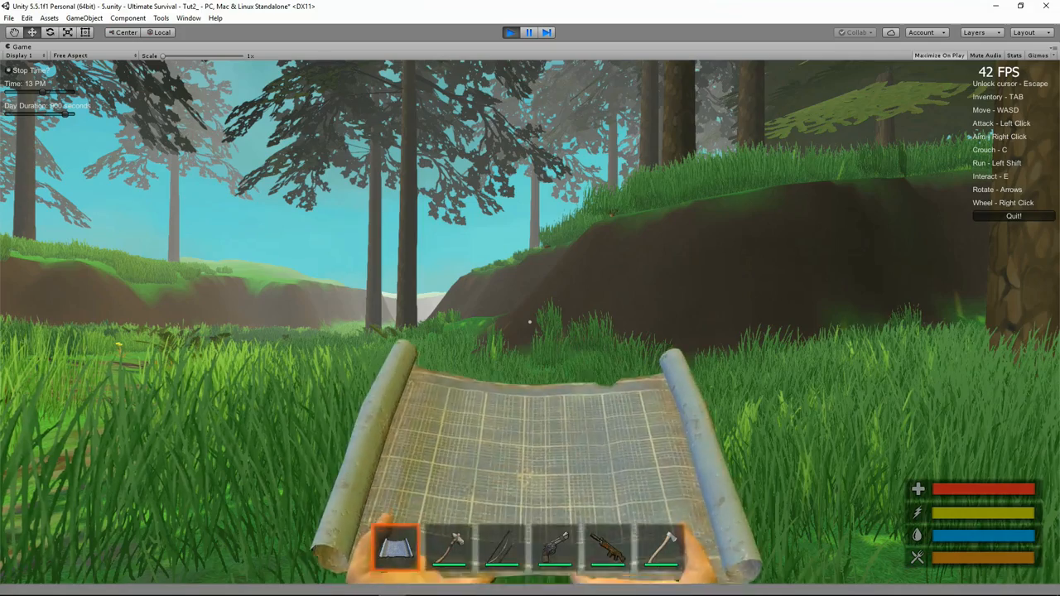
key(5)
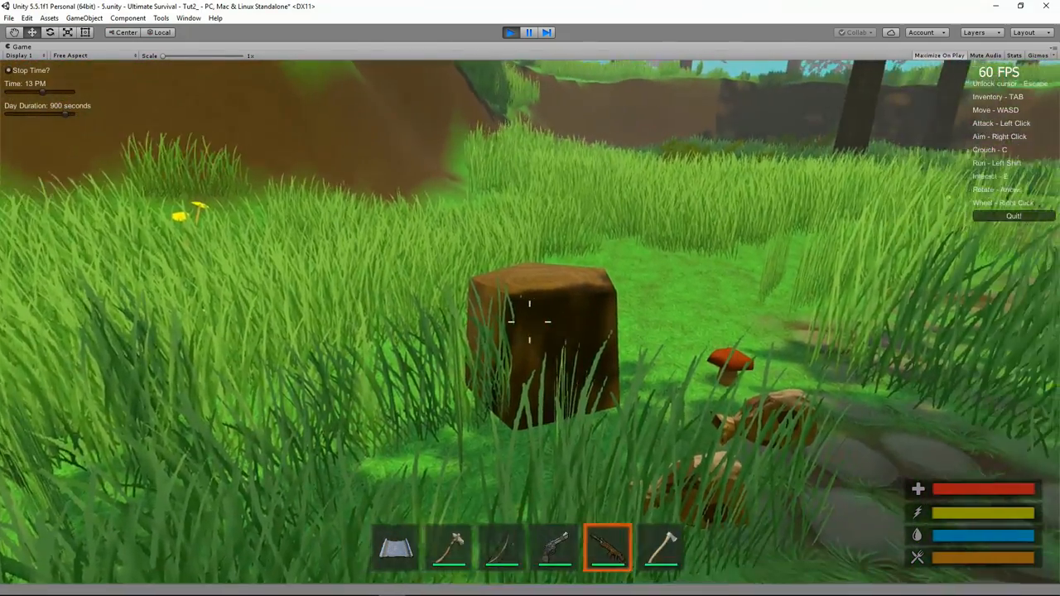
key(w)
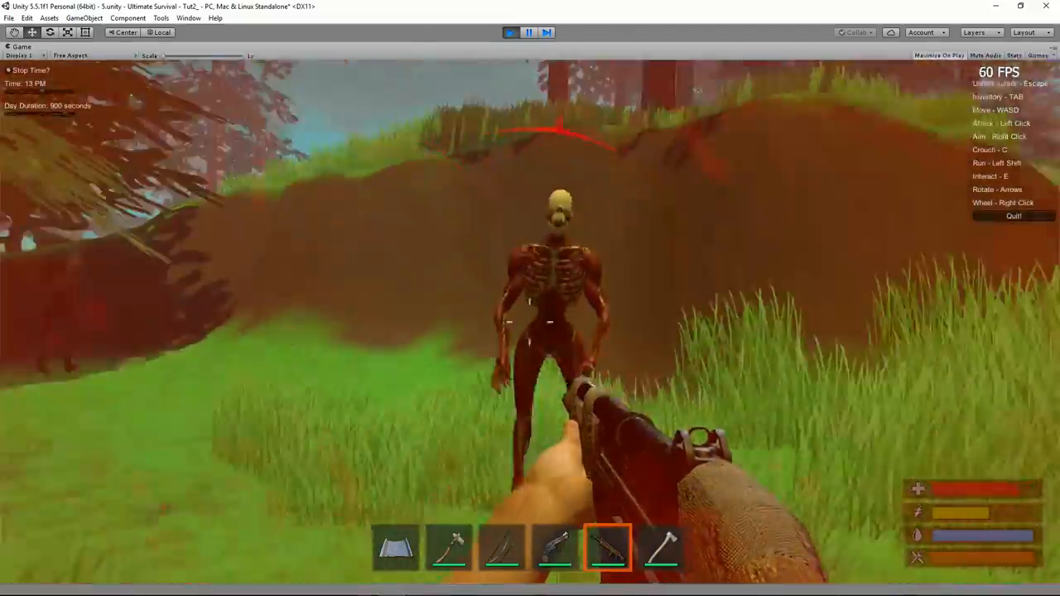
- Shoot the three attacking Nightmares until all of them are dead
click(530, 322)
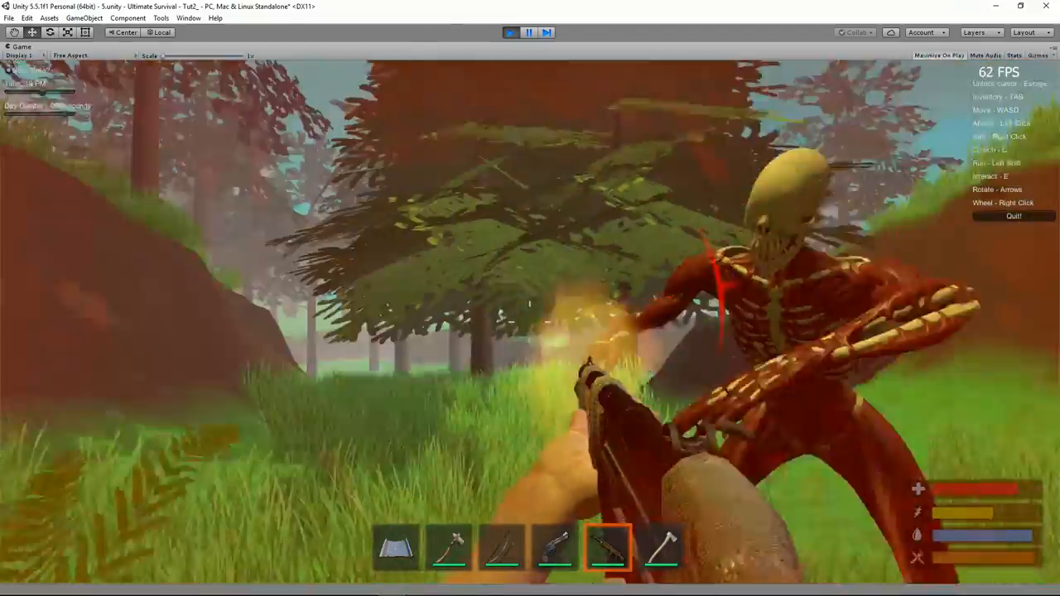
click(529, 322)
click(530, 322)
click(530, 322)
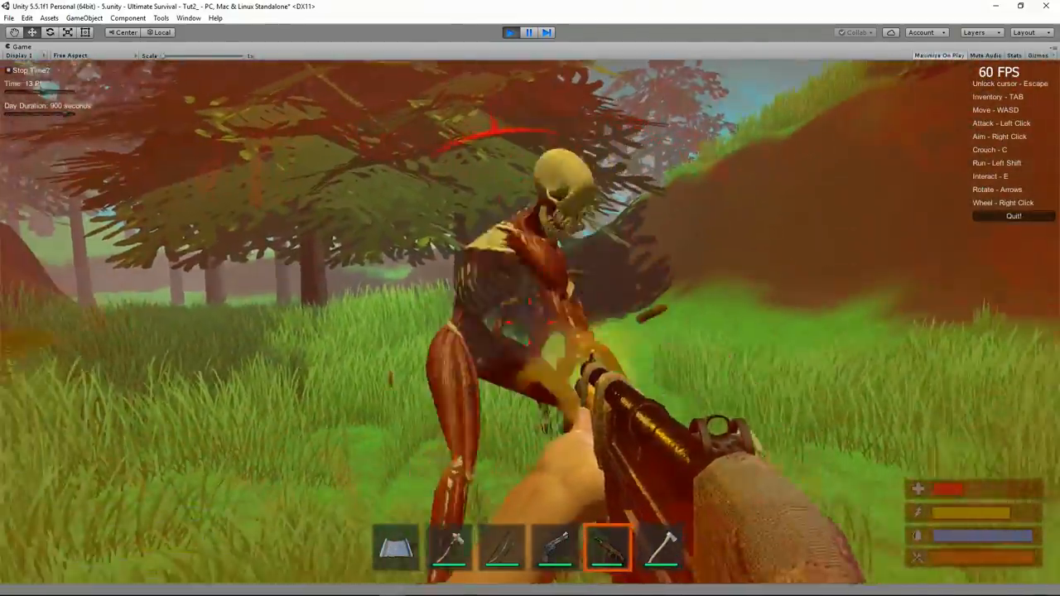
click(529, 322)
click(530, 322)
click(529, 322)
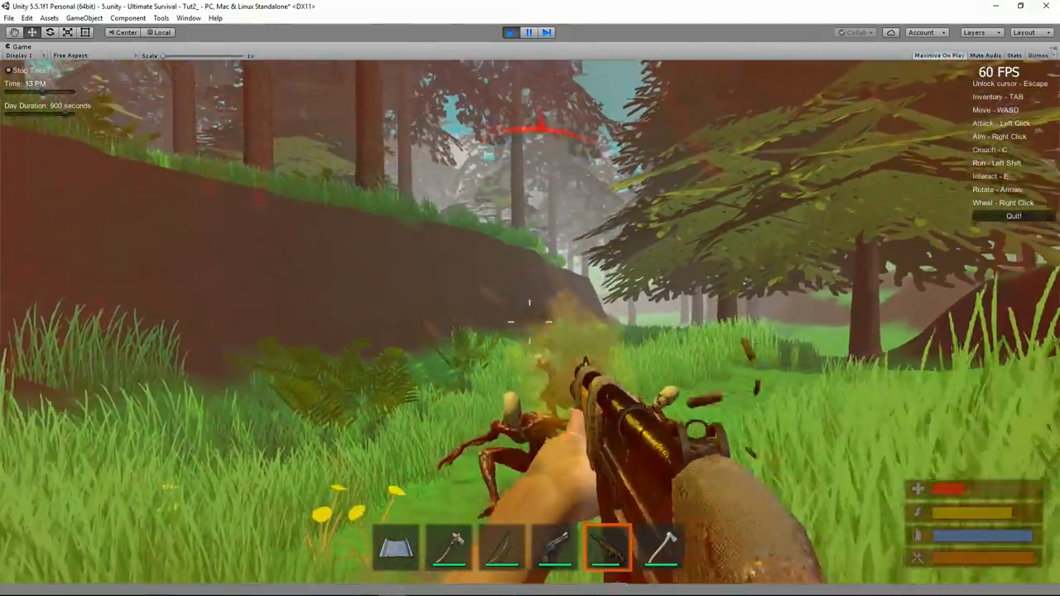
- Walk up to the fallen bodies, open one's loot, and move the bone weapon, bone armor and anvil into the inventory
key(w)
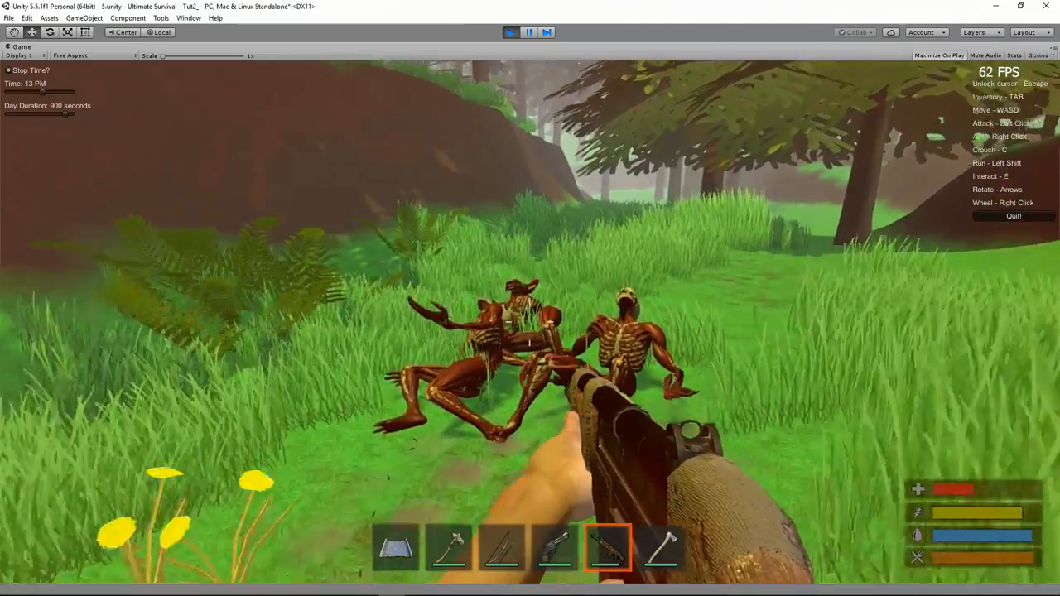
key(w)
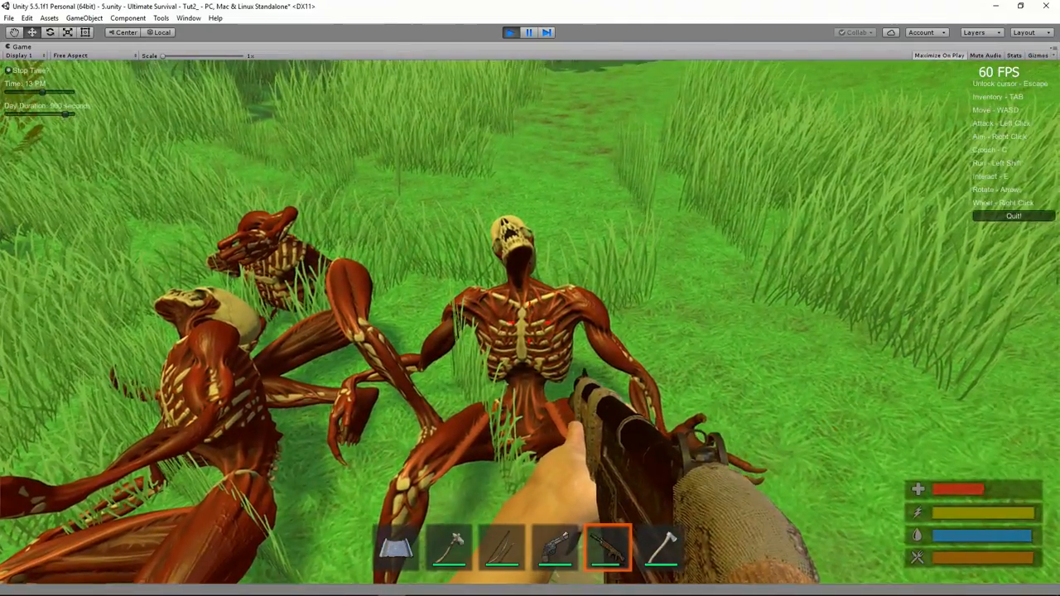
key(w)
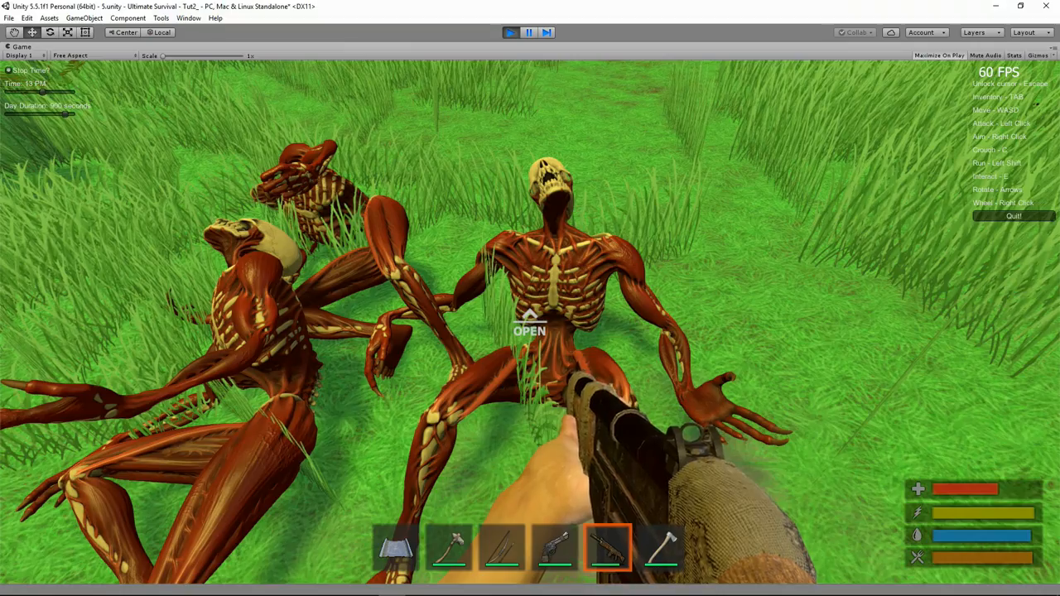
key(w)
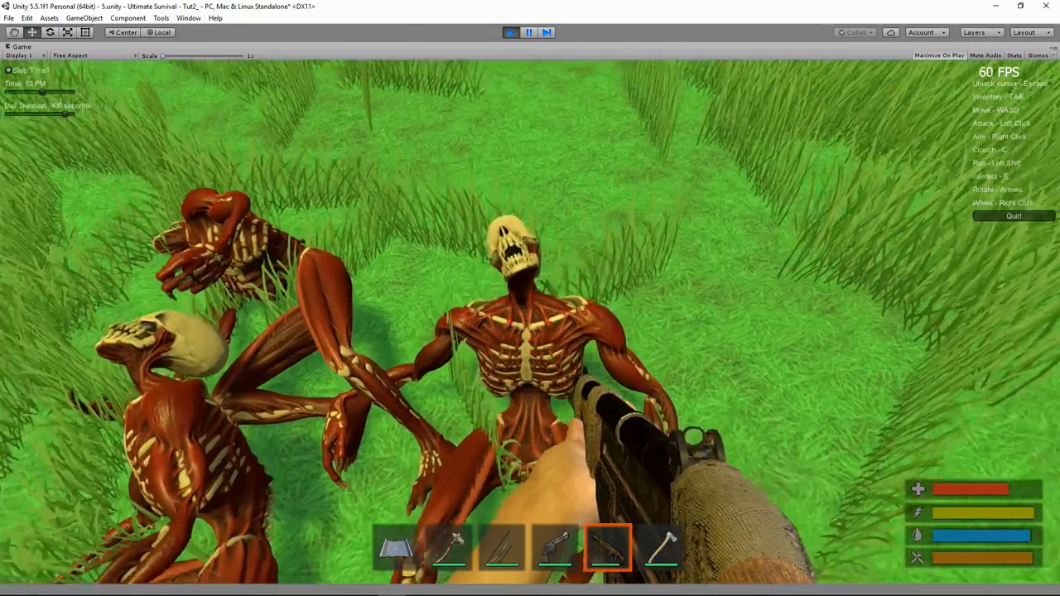
key(e)
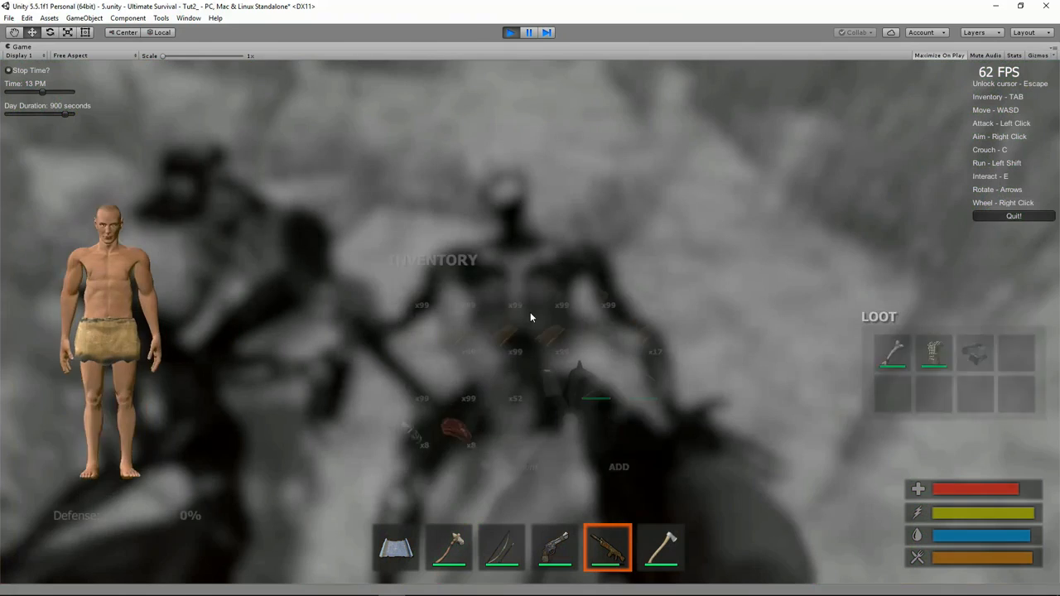
click(831, 382)
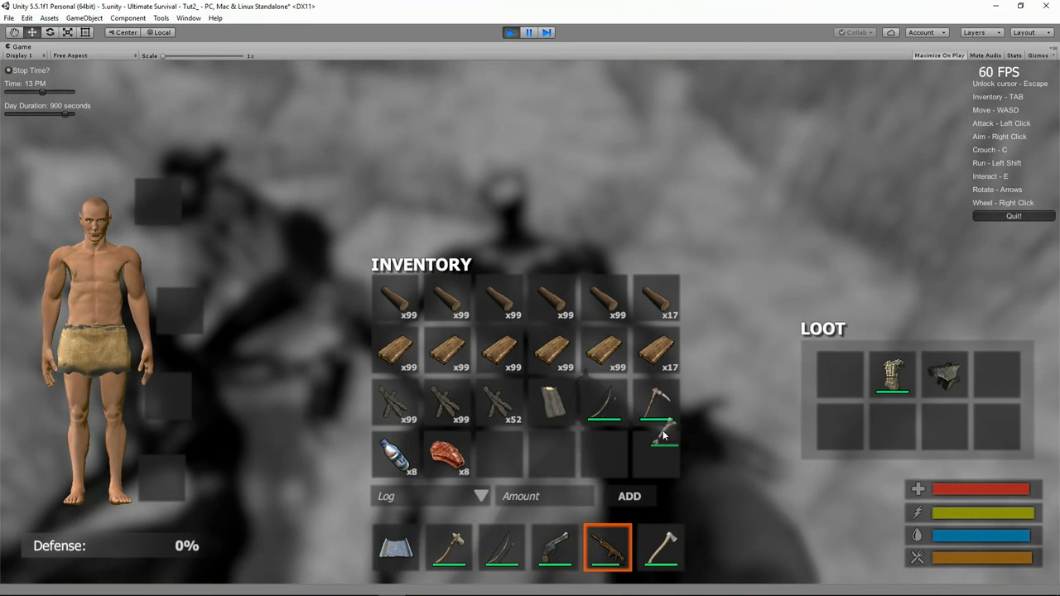
click(892, 370)
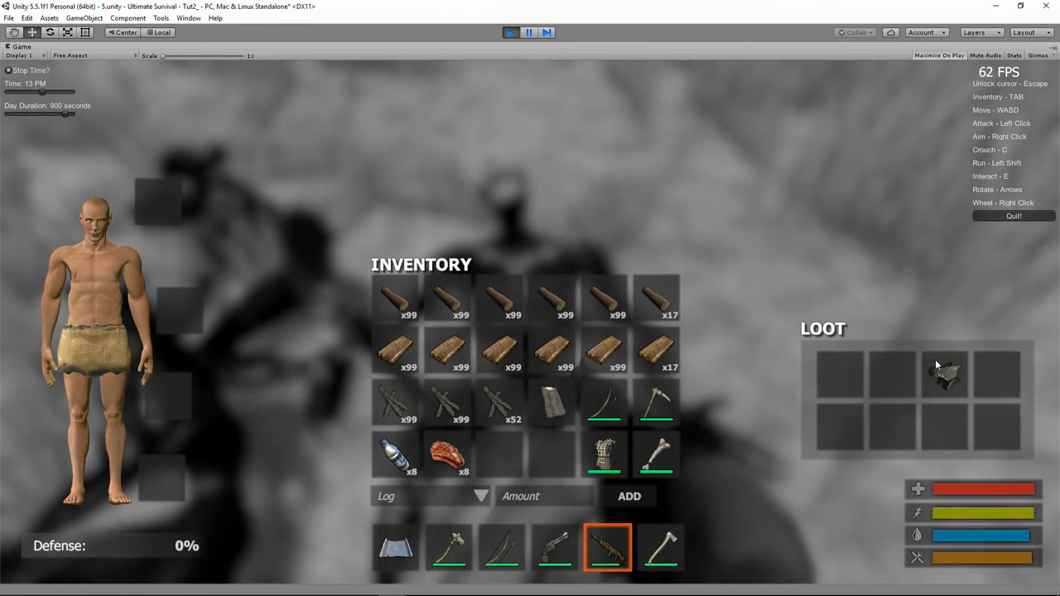
key(Tab)
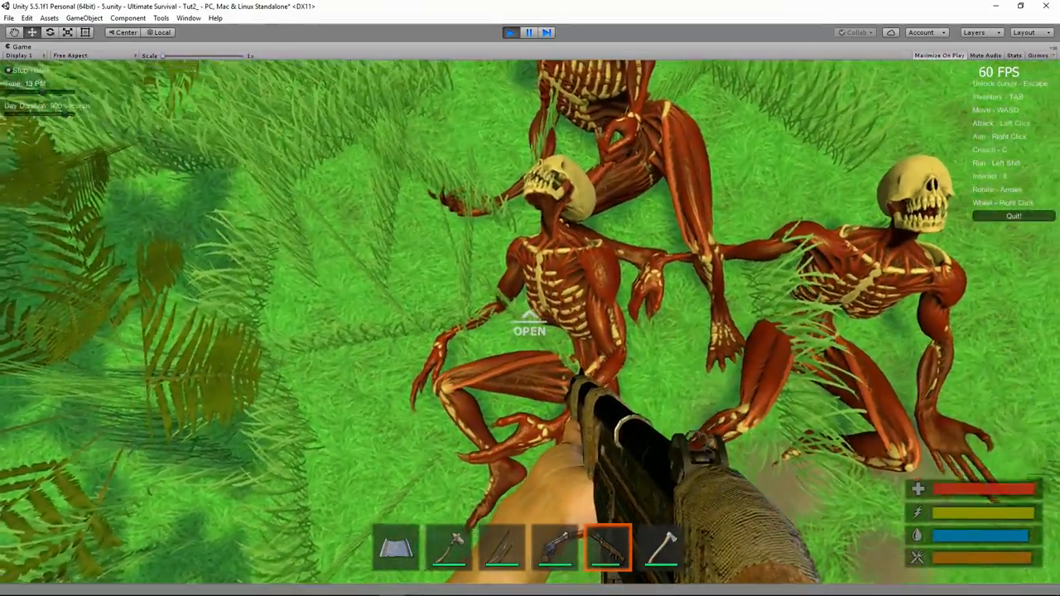
- Open a second body's loot, take the helmet, inspect the Metal Ore, and close the loot
key(e)
drag(852, 385, 500, 456)
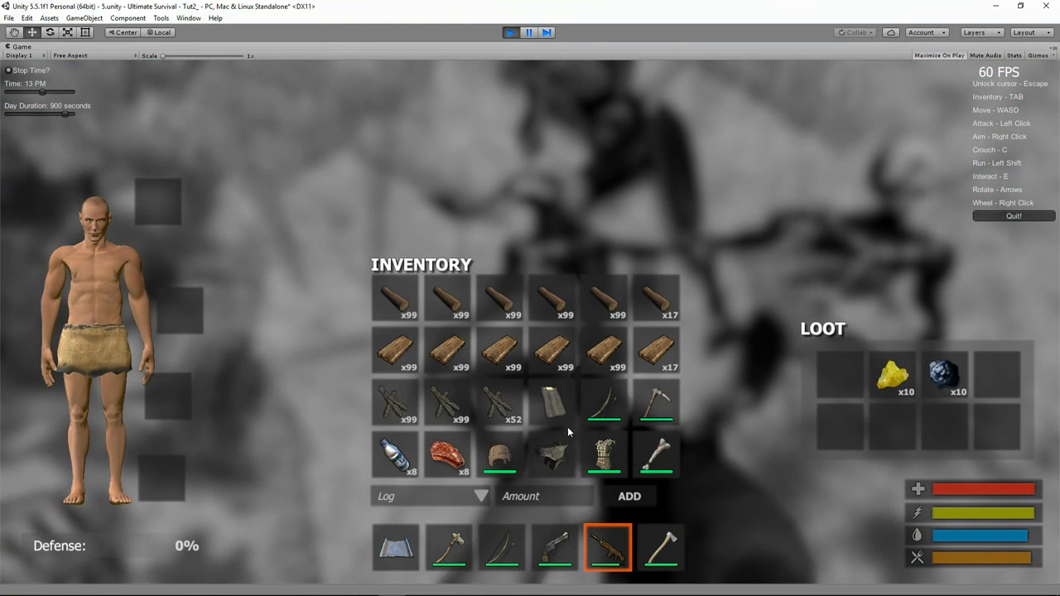
click(897, 380)
click(942, 374)
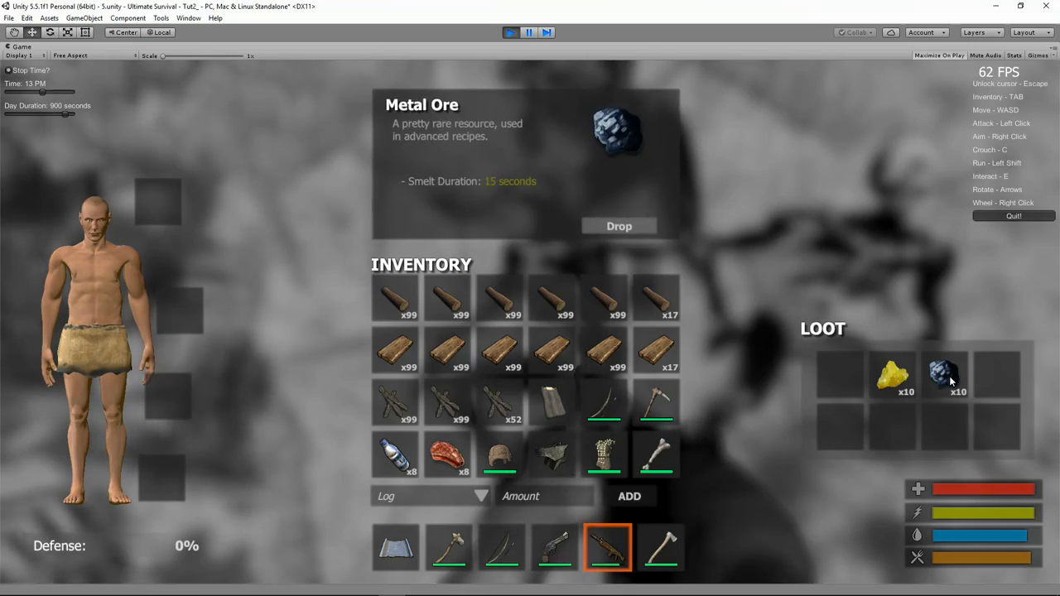
key(Tab)
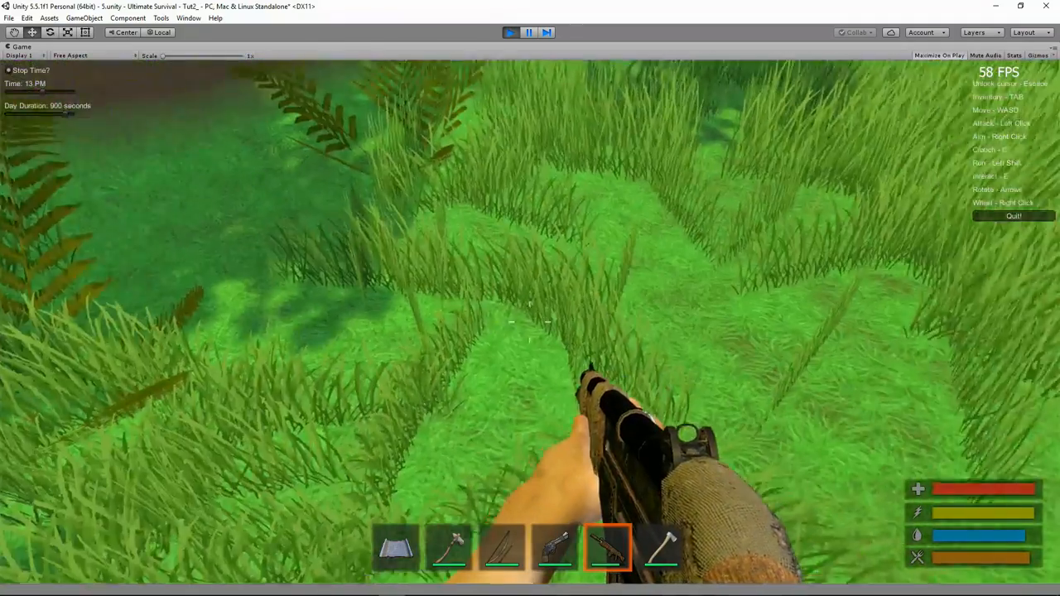
- Equip the looted bone armor and helmet on the character from the inventory, and stop the game
key(Tab)
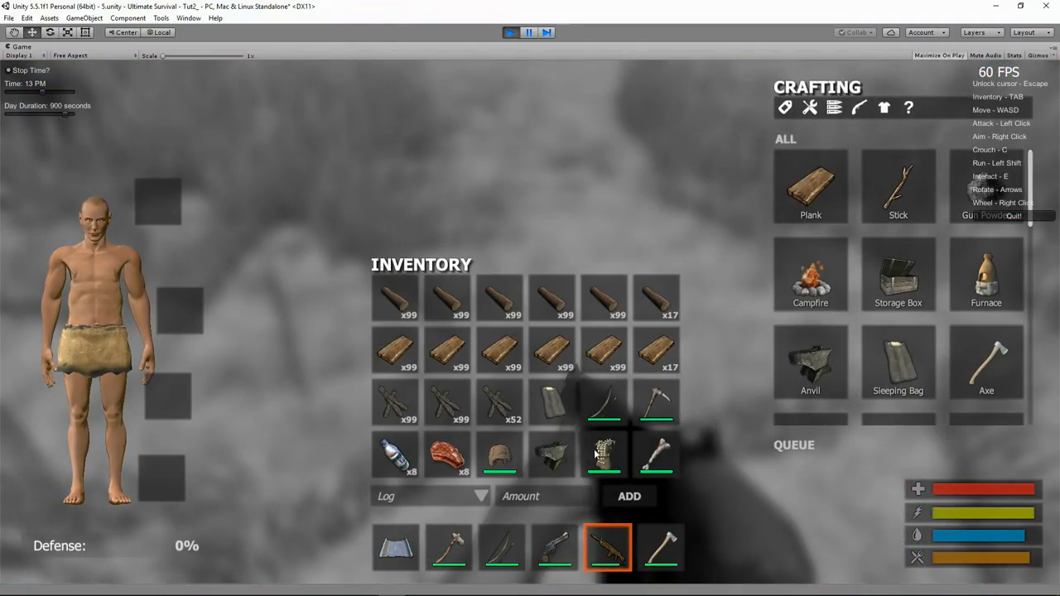
drag(593, 449, 180, 303)
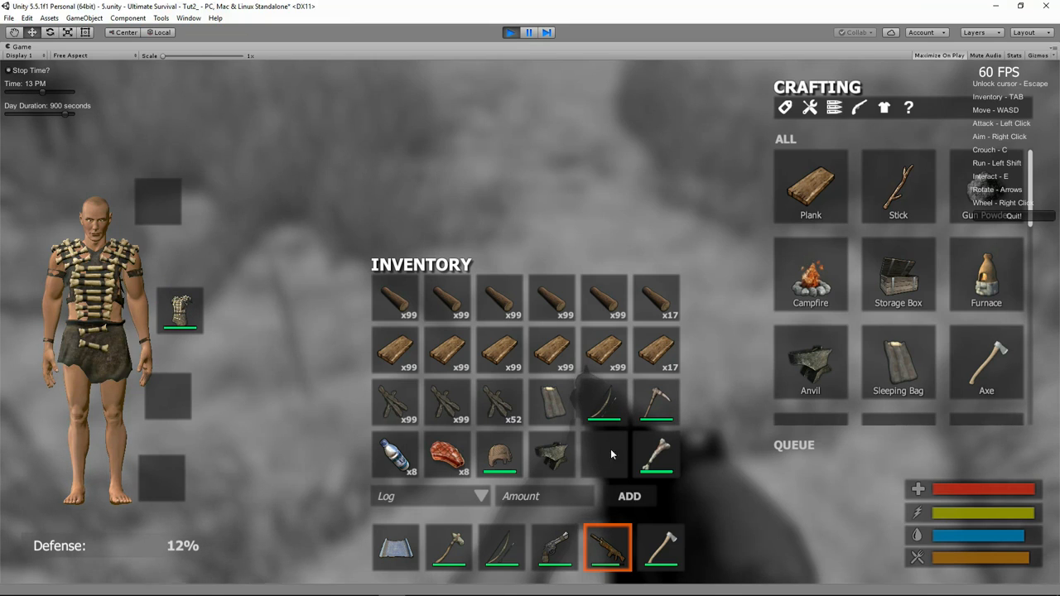
drag(500, 455, 158, 201)
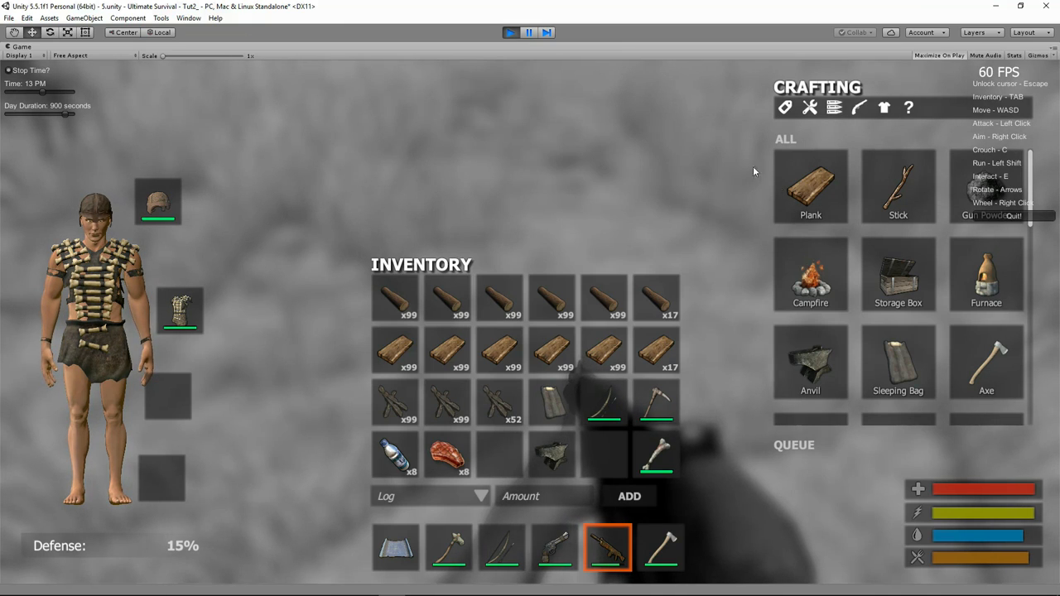
click(510, 33)
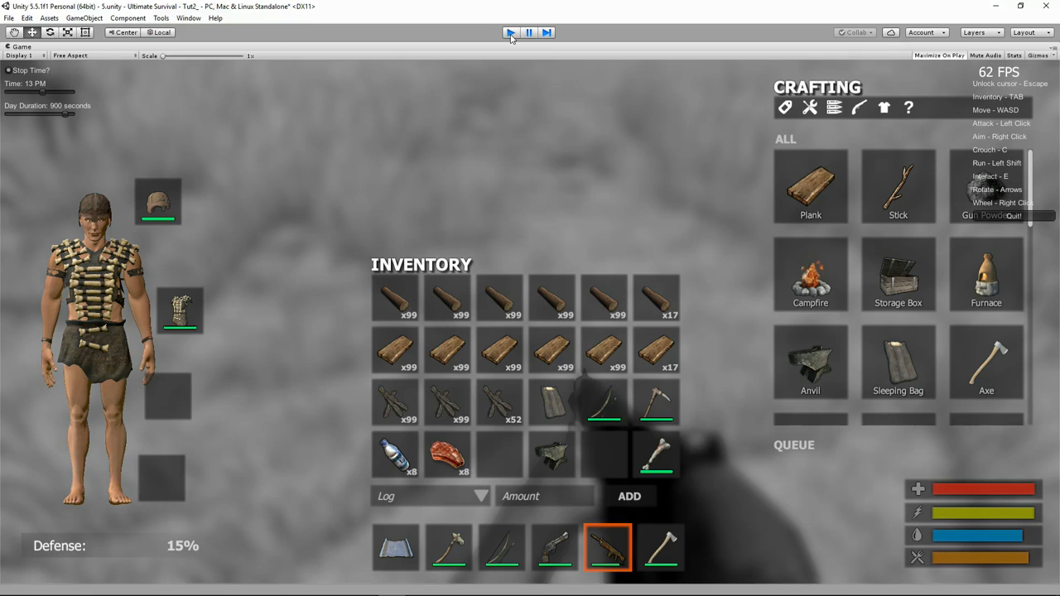
- Delete all three Nightmare instances from the scene hierarchy, leaving only the prefab asset
click(40, 83)
right_click(40, 84)
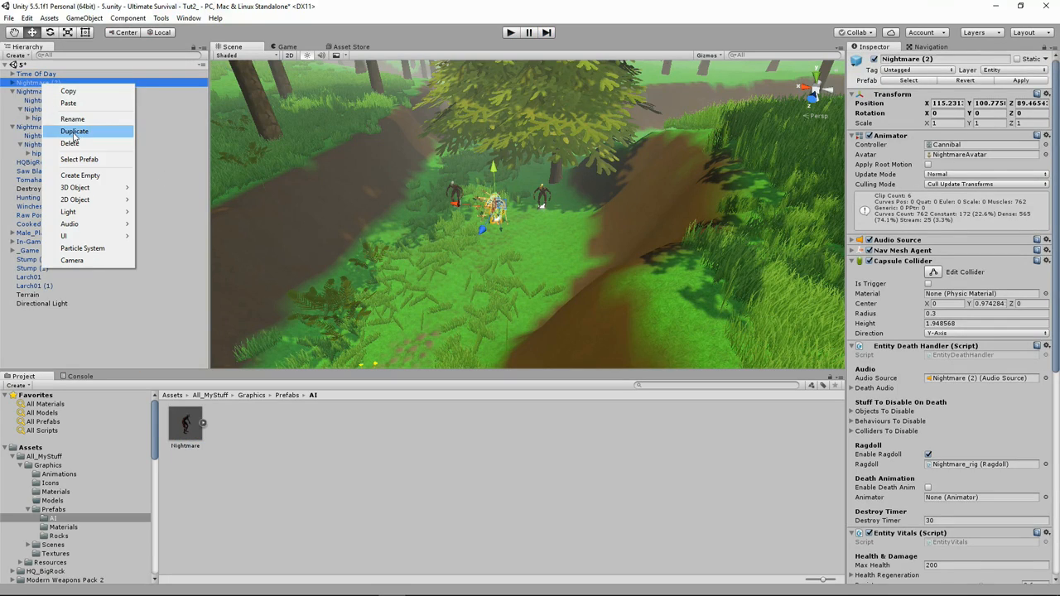
click(77, 142)
click(28, 84)
right_click(28, 85)
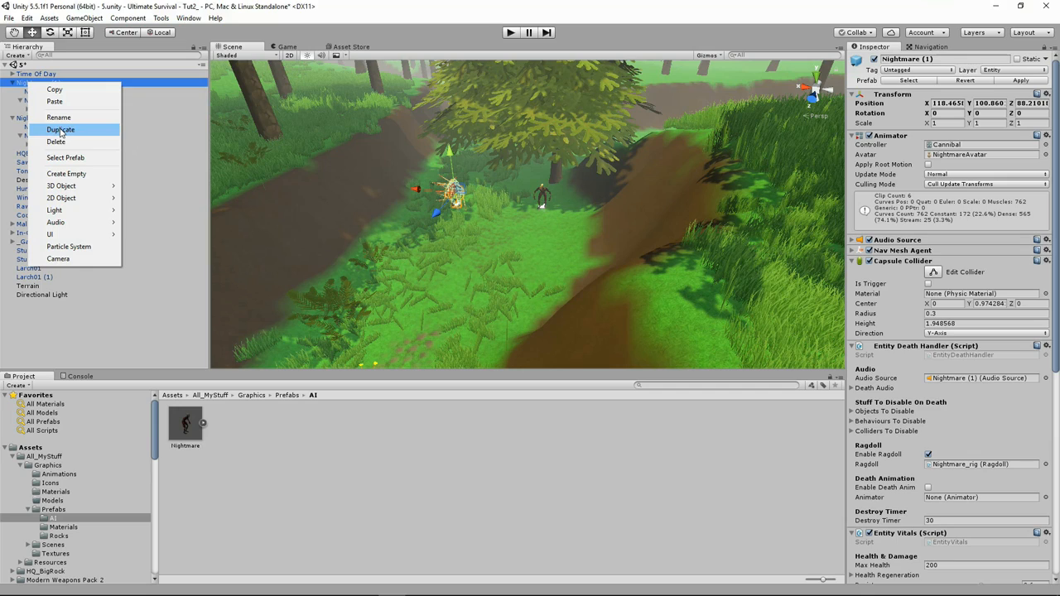
click(58, 141)
click(47, 83)
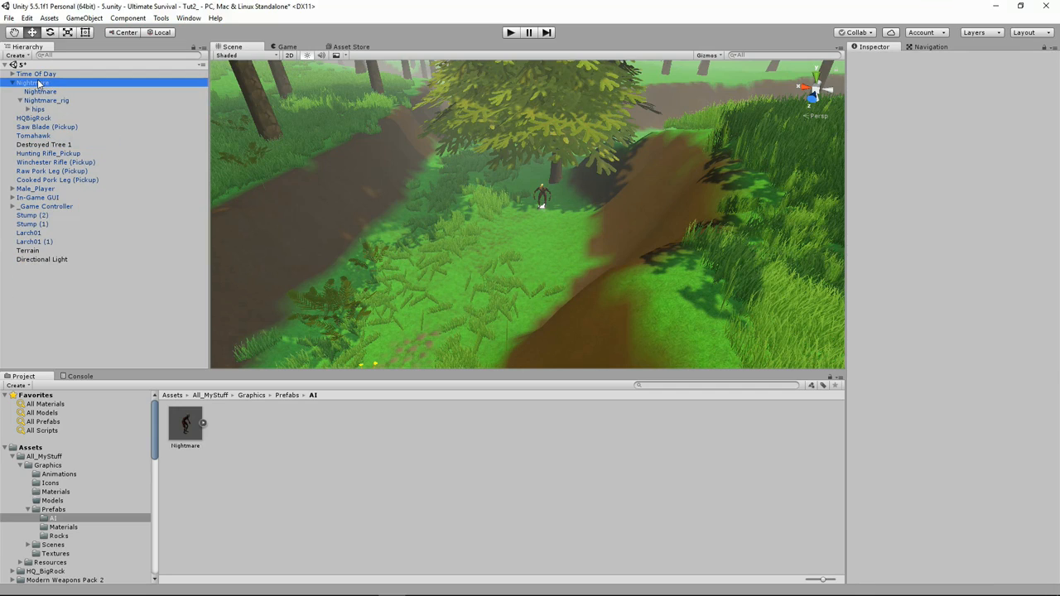
right_click(39, 85)
click(77, 142)
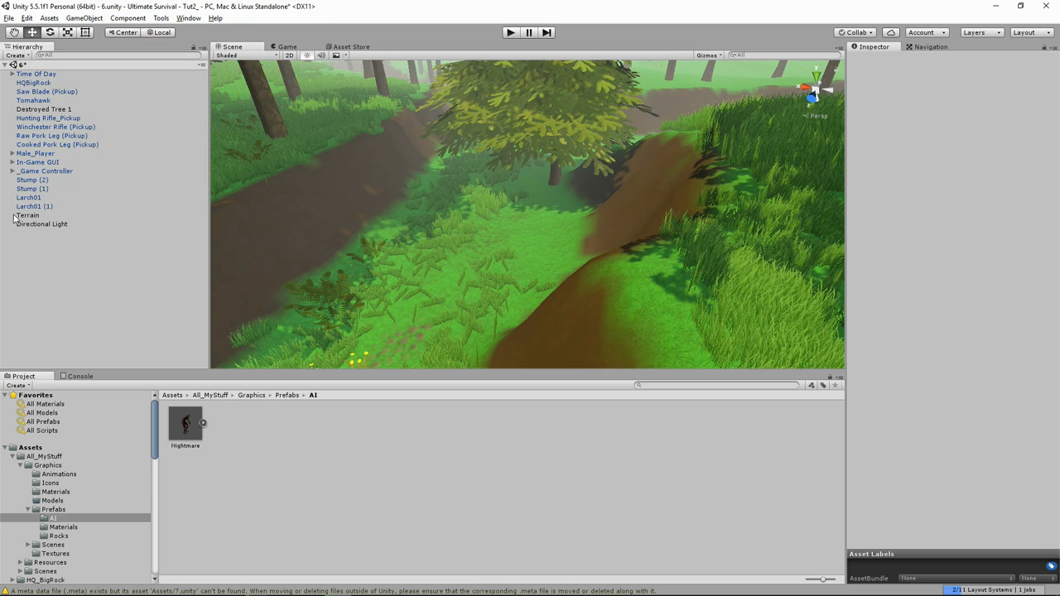
- Create an empty object named "AI Groups" at the root of the hierarchy and reset its transform
right_click(30, 250)
click(73, 340)
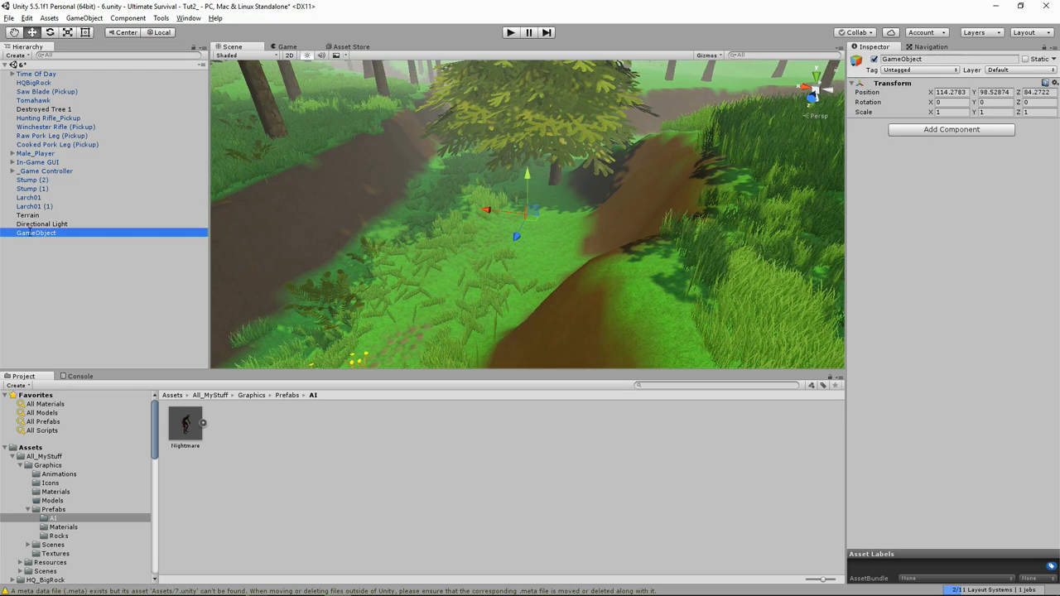
click(30, 233)
text(AI )
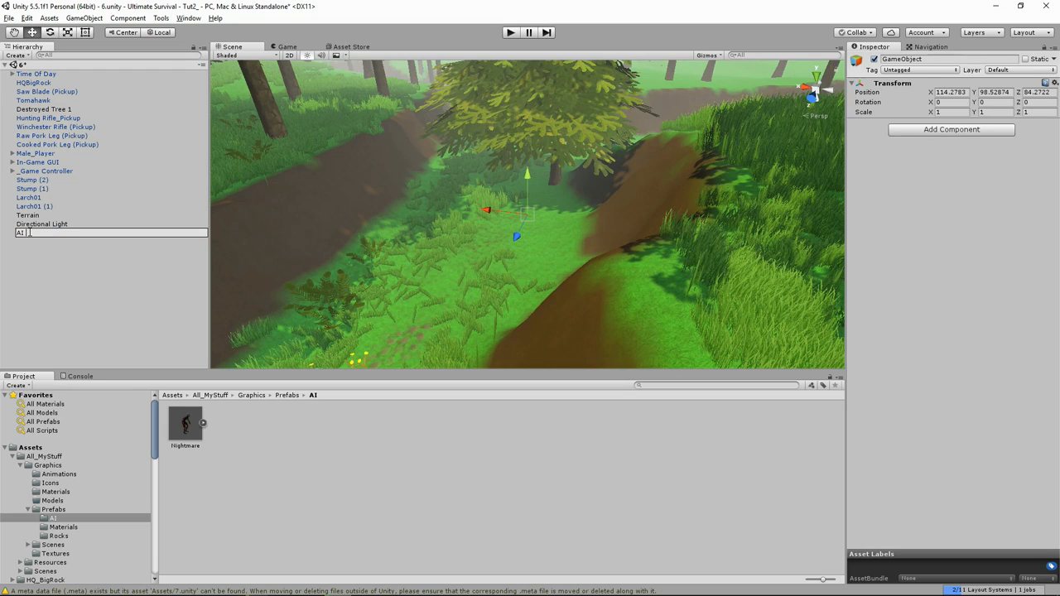
text(Groups)
key(Return)
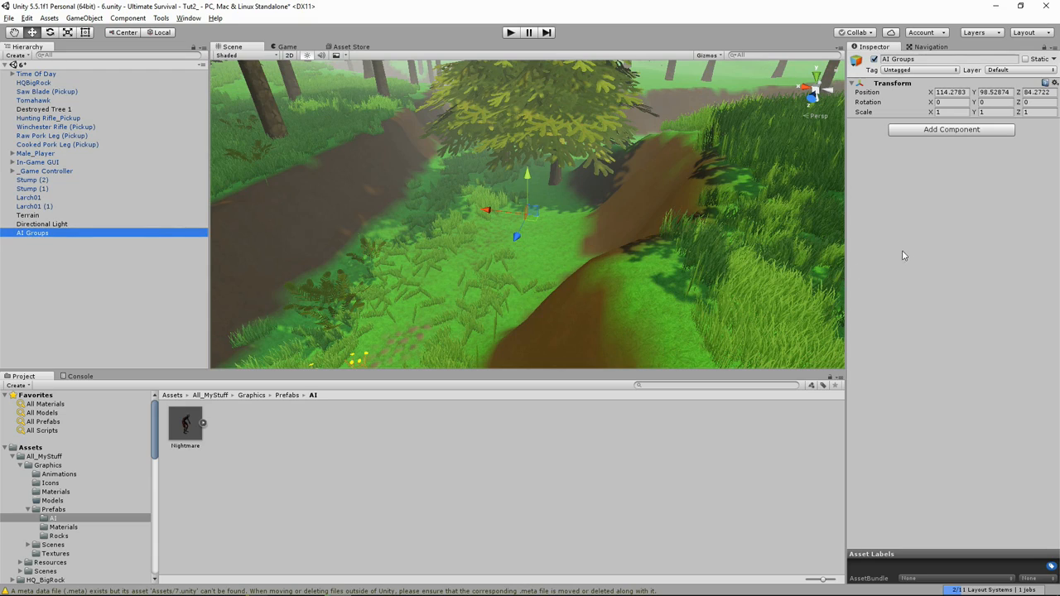
click(1053, 83)
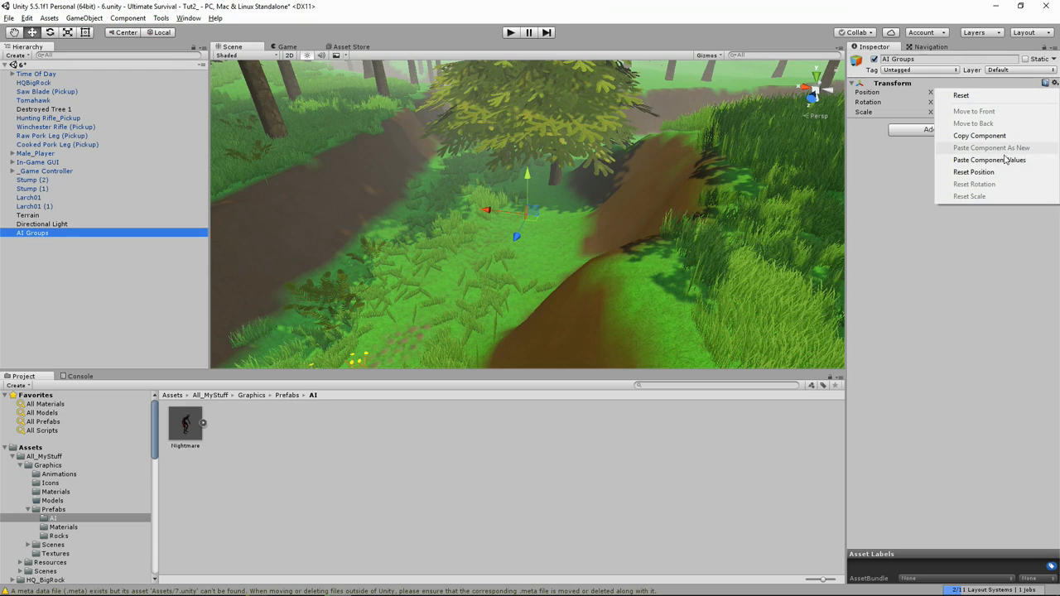
click(978, 97)
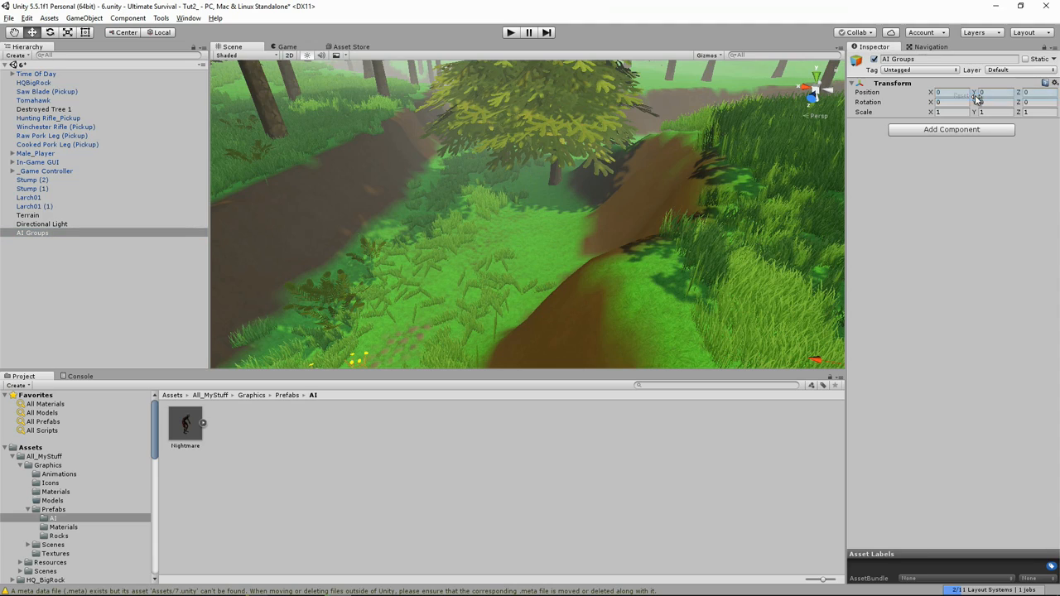
- Create an empty child object named "AIGroup" under AI Groups
right_click(31, 234)
click(78, 328)
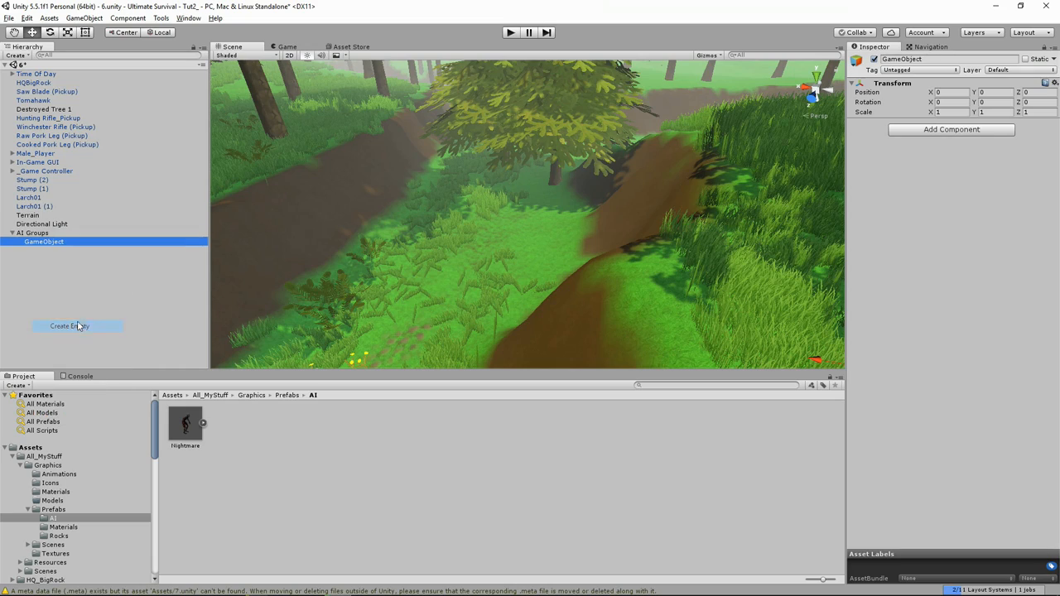
click(37, 243)
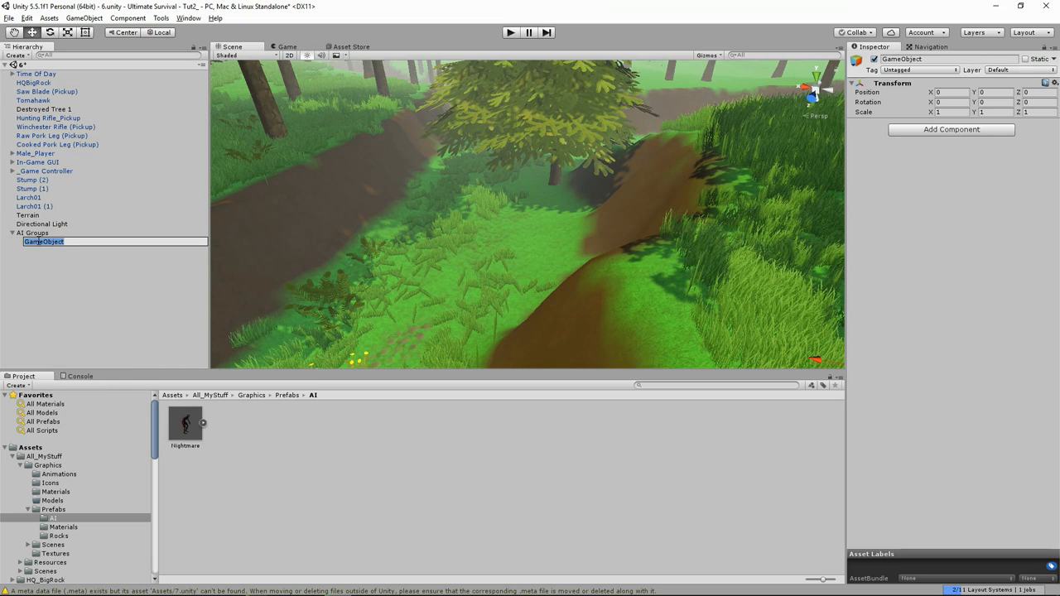
text(AIGroup)
key(Return)
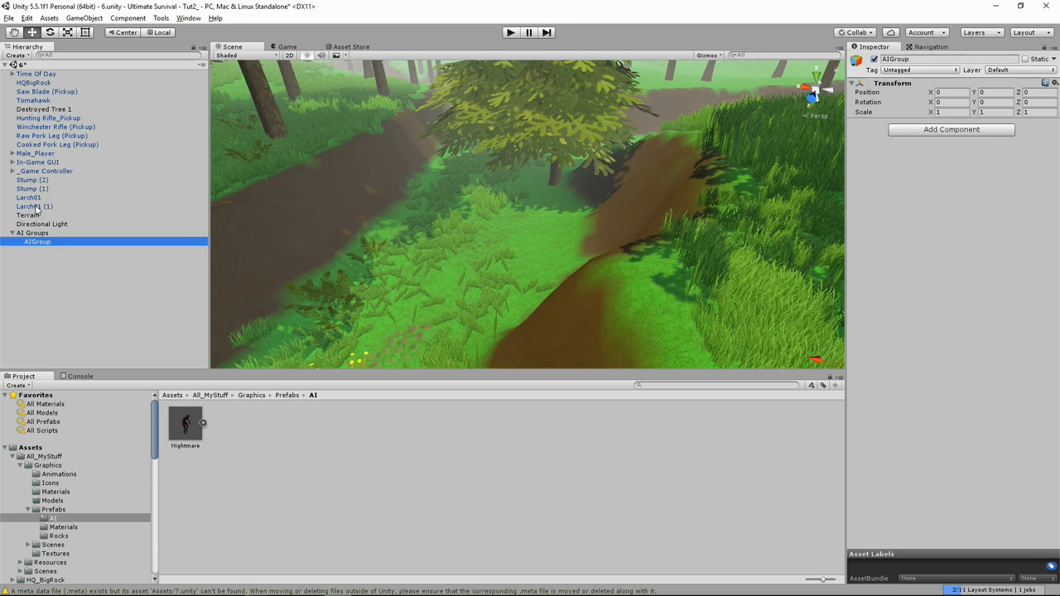
- Copy the Larch01 (1) tree's transform values onto AIGroup, and move it into the clearing to about X 117.71, Z 84.9
click(34, 206)
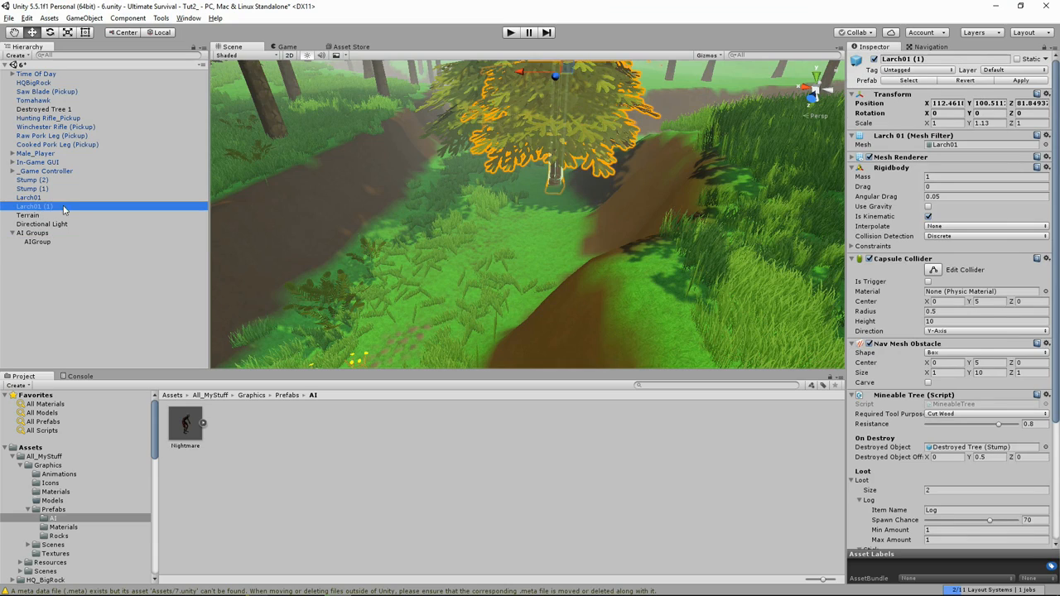
click(1046, 95)
click(1005, 160)
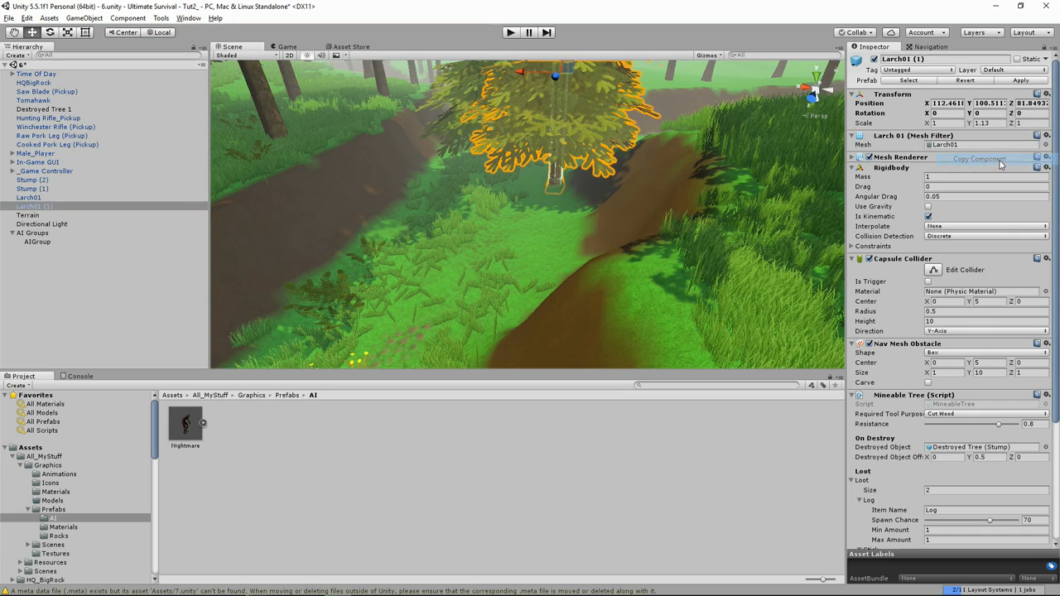
click(42, 243)
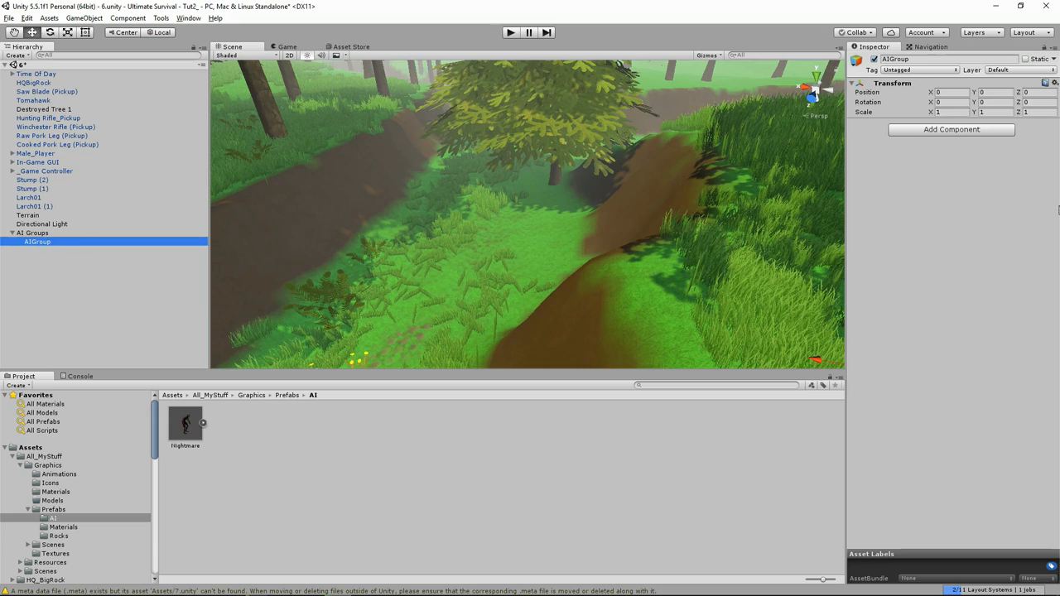
click(1055, 83)
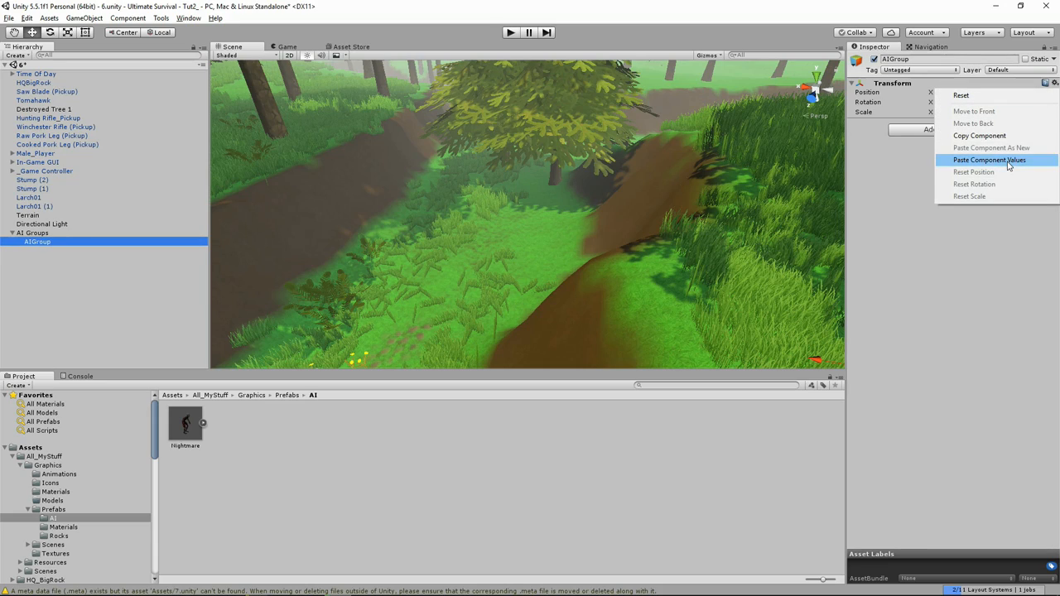
click(1006, 160)
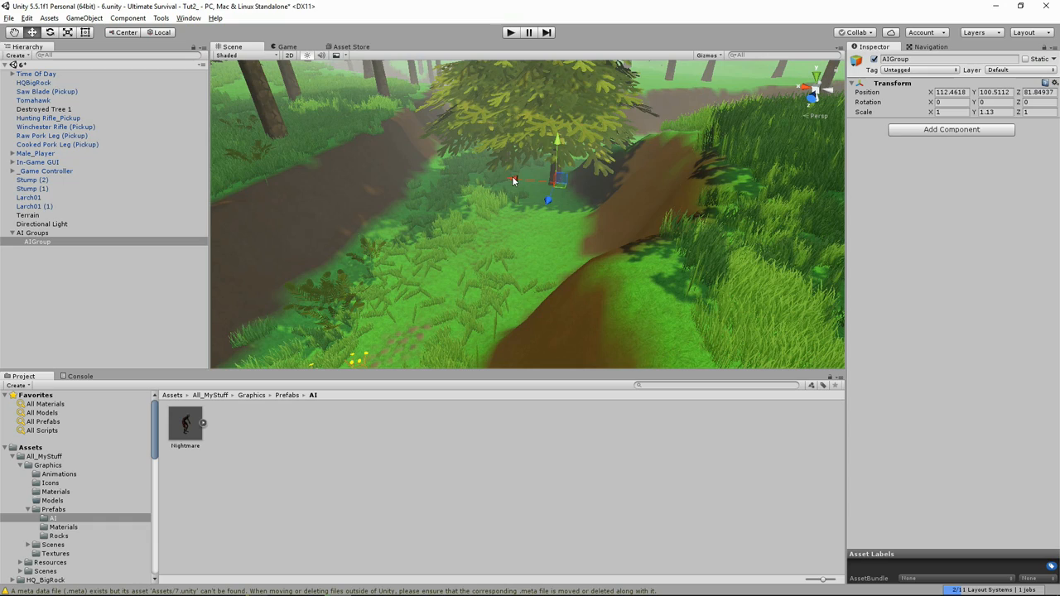
drag(513, 178, 471, 211)
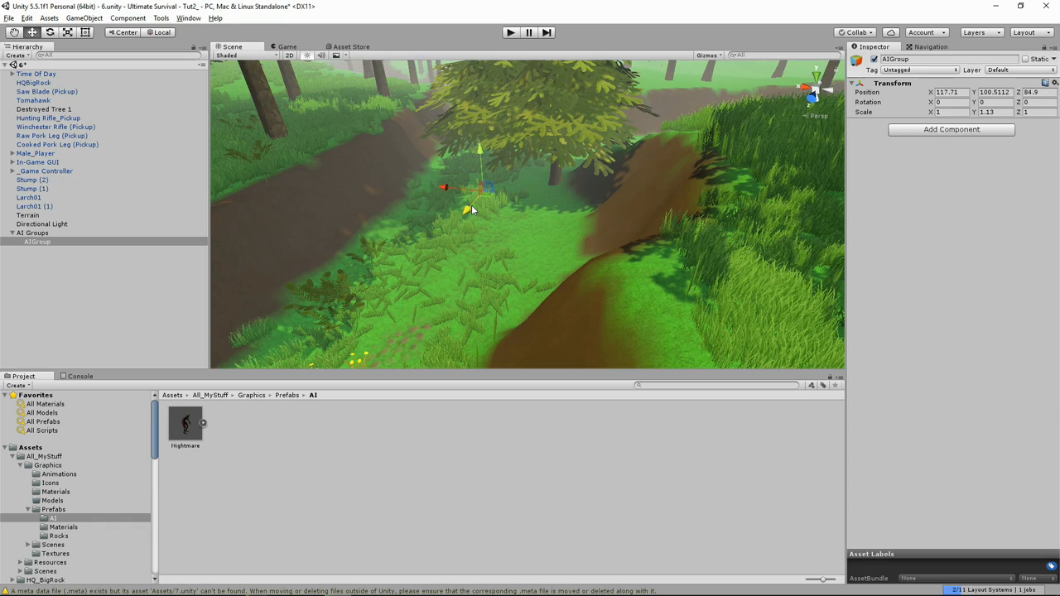
- Add the AI Group script to AIGroup and set its group color to red with alpha 90
click(914, 132)
text(AI Group)
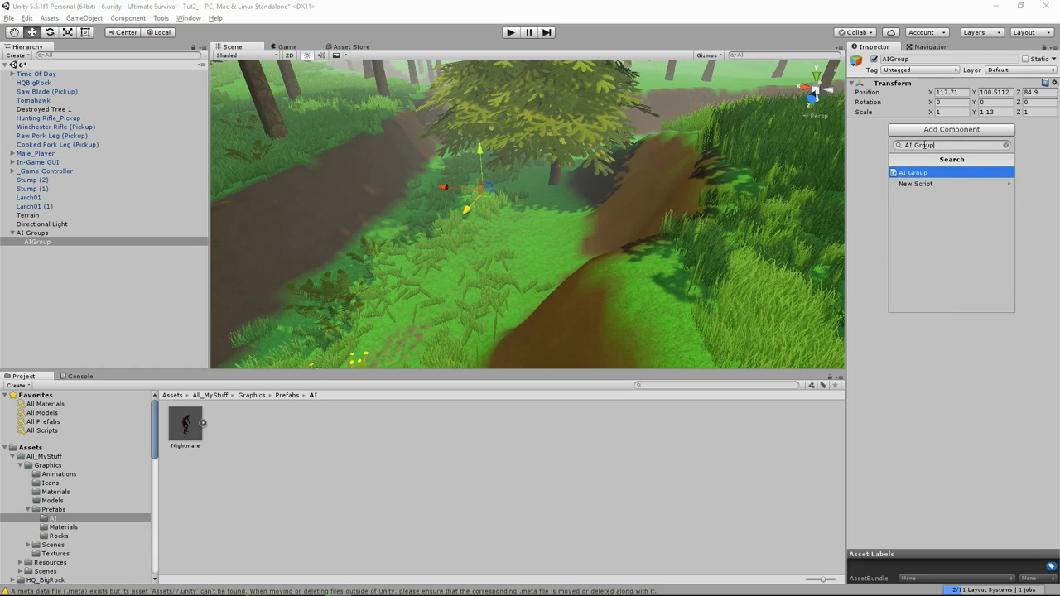
click(921, 173)
click(937, 146)
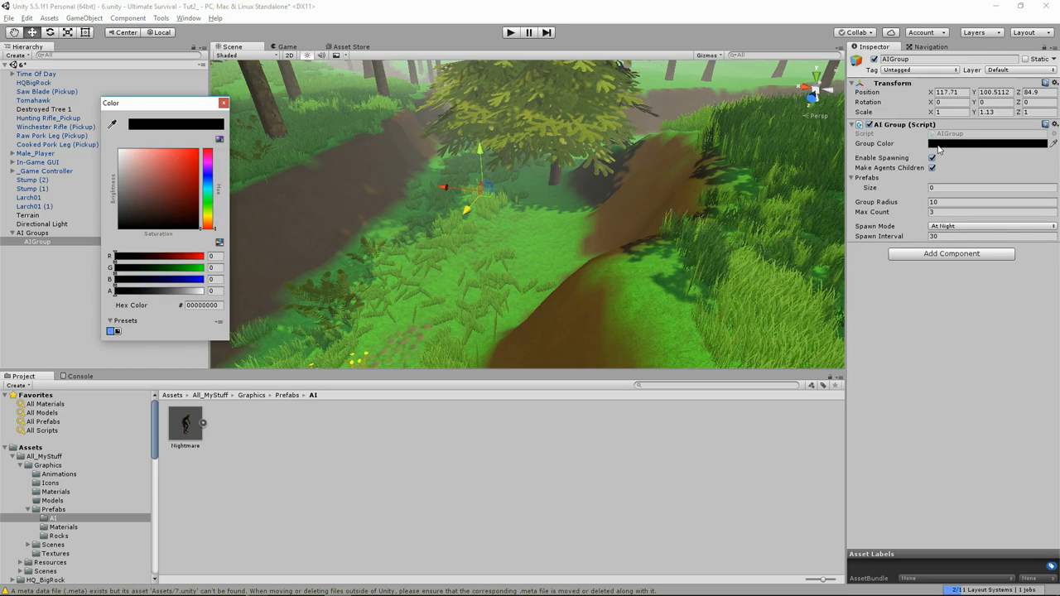
drag(204, 189, 207, 125)
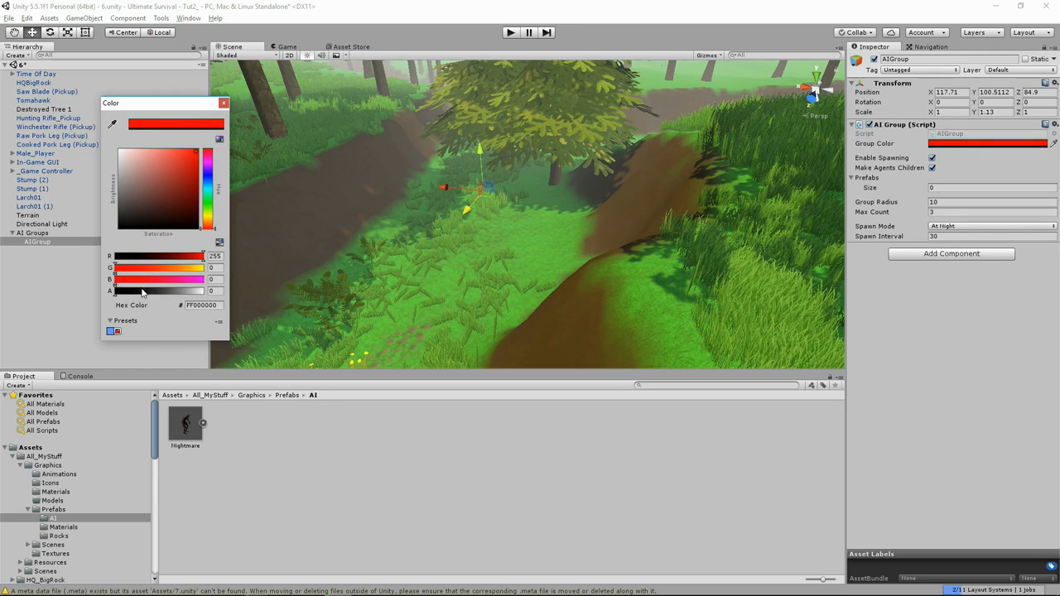
mouse_move(142, 293)
mouse_down()
mouse_move(212, 298)
mouse_move(141, 298)
mouse_move(152, 300)
mouse_up()
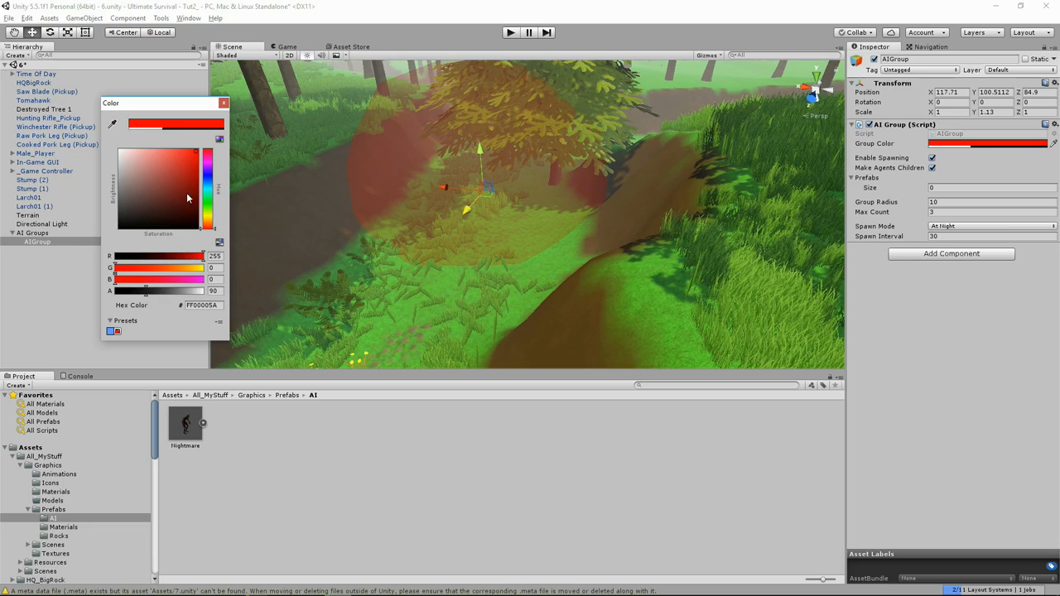
click(224, 104)
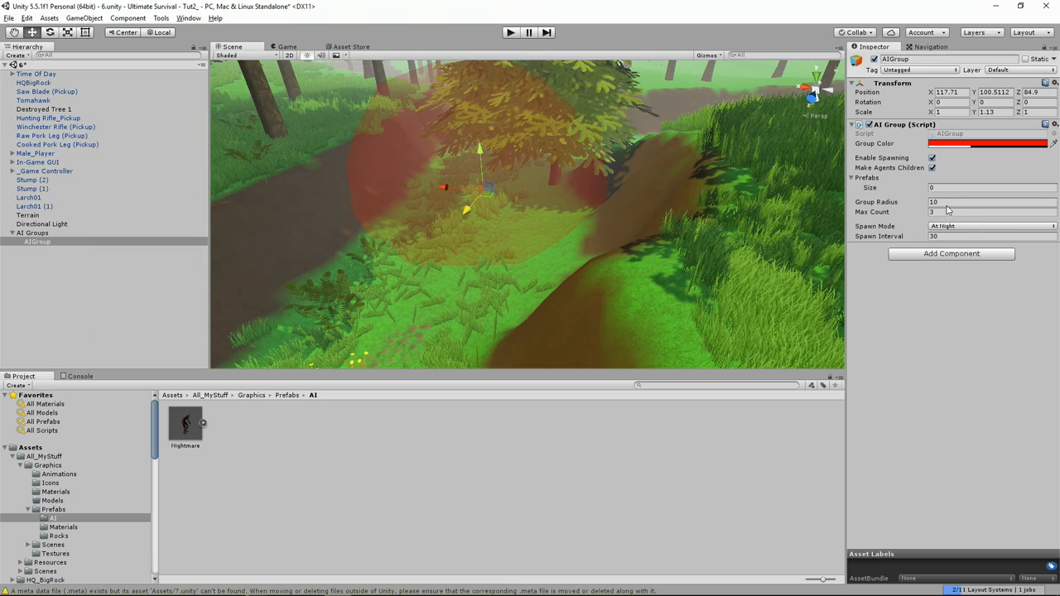
- Set the AI Group's prefab list size to 5, max count to 5 and spawn mode to All Day
click(911, 189)
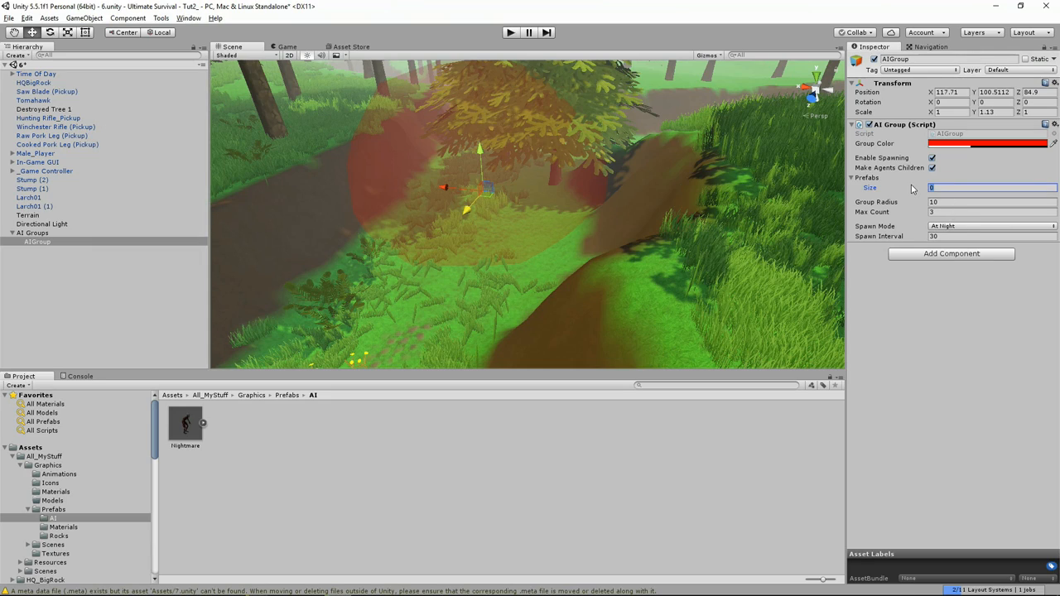
key(Return)
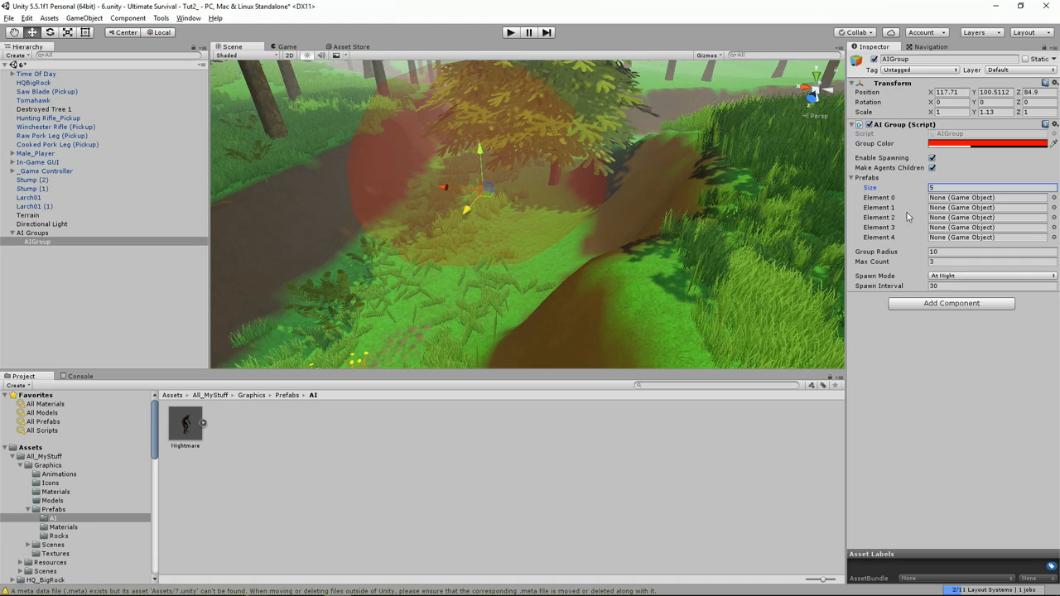
click(912, 262)
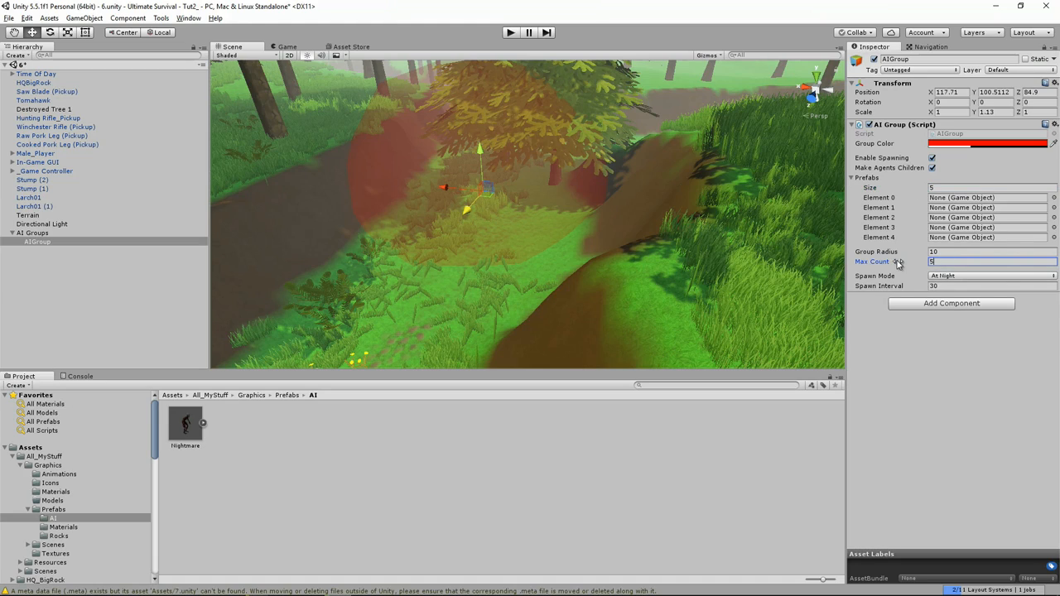
click(950, 277)
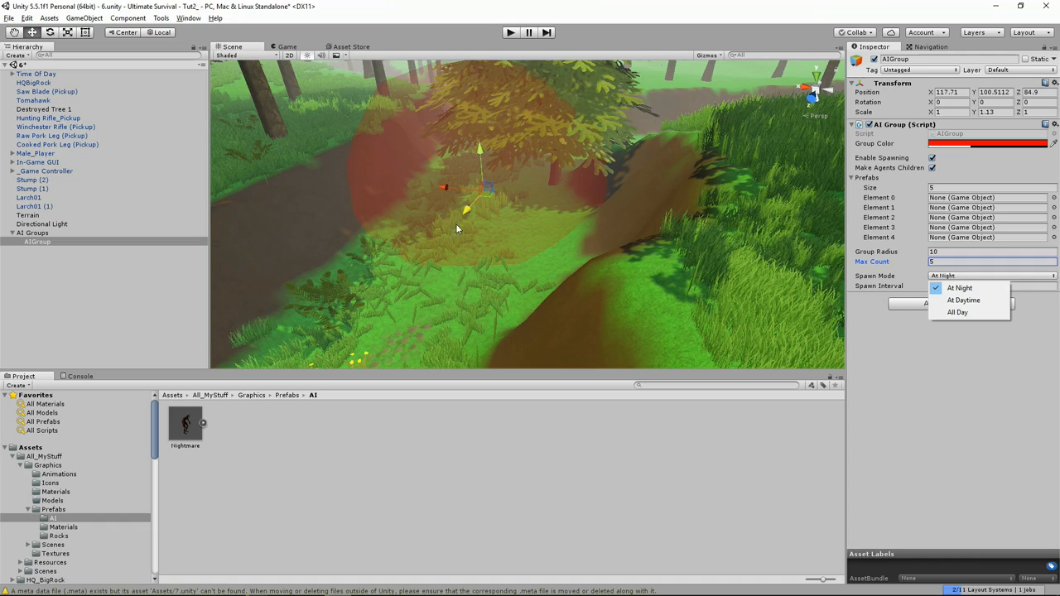
click(958, 313)
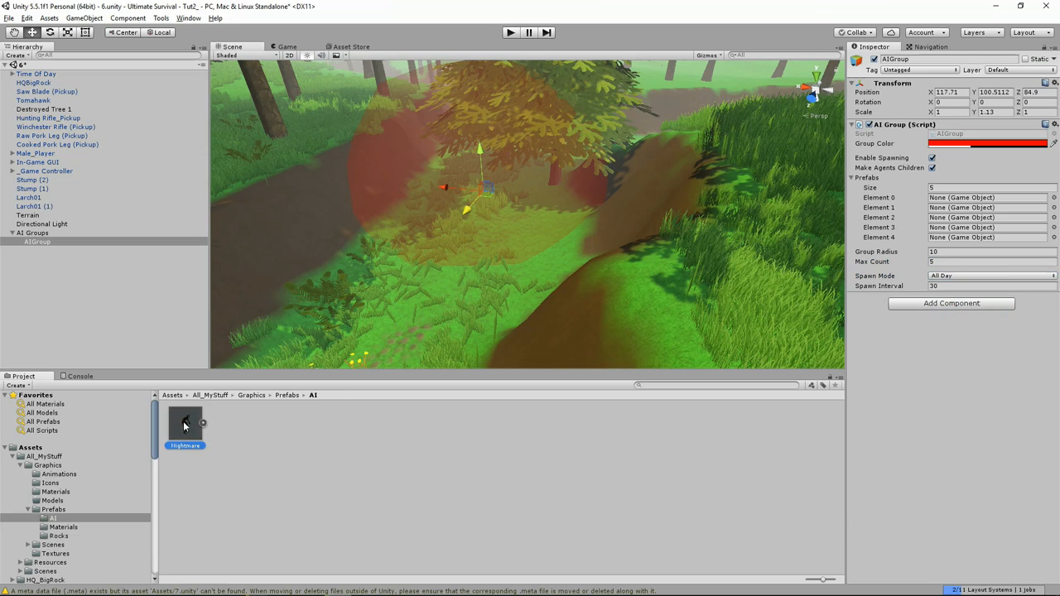
- Assign the Nightmare prefab to Elements 0, 1 and 2 of the AI Group's prefab list
drag(186, 424, 985, 197)
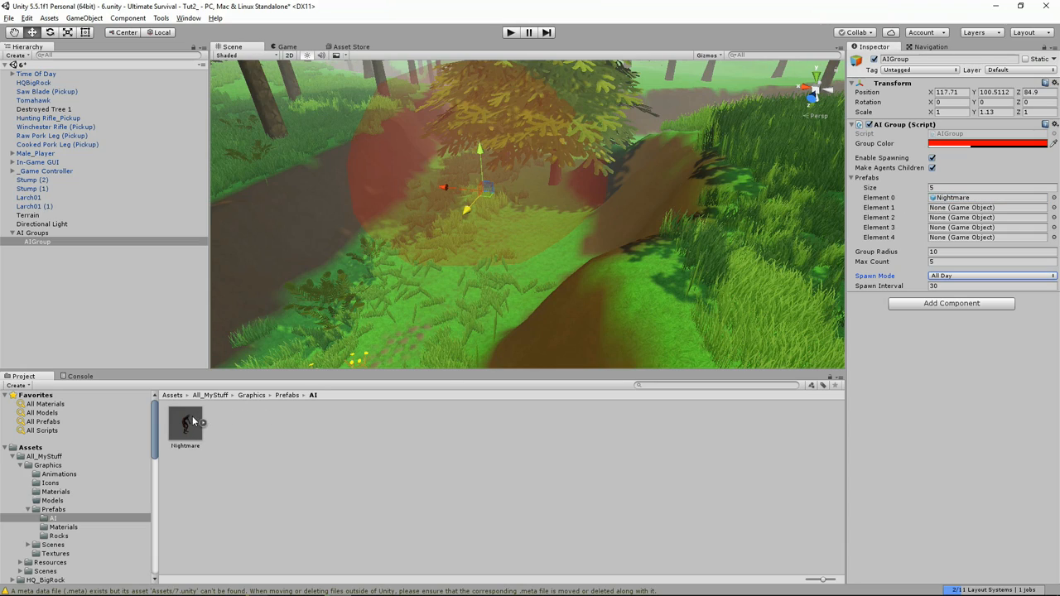
drag(192, 415, 947, 216)
drag(178, 428, 963, 219)
- Assign Ultimate Survival's Cannibal_AI to Element 3 and Chicken_AI to Element 4, and set the spawn interval to 10
scroll(58, 480, down, 5)
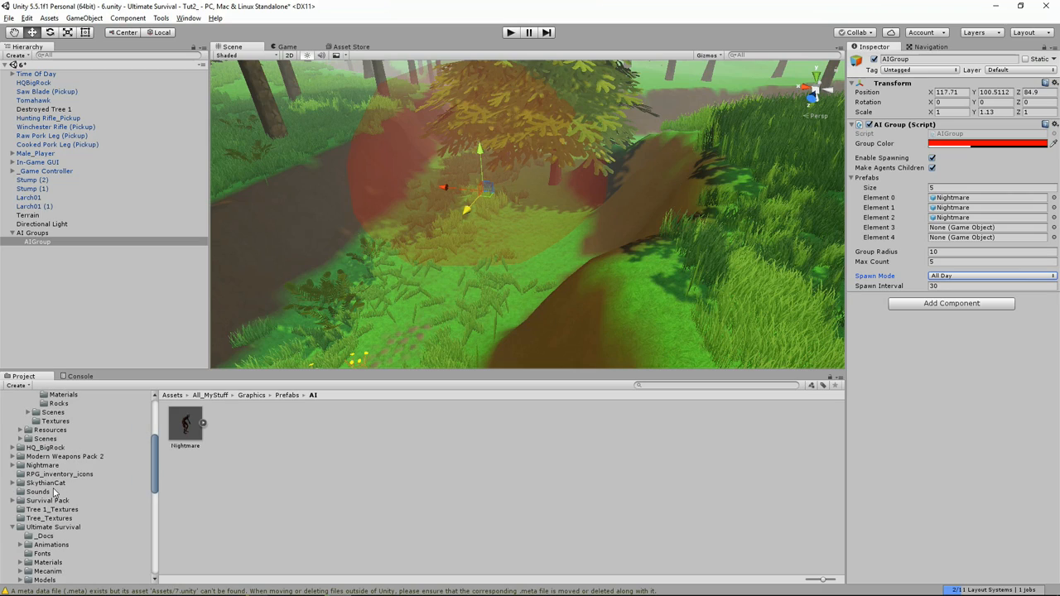
scroll(53, 510, down, 3)
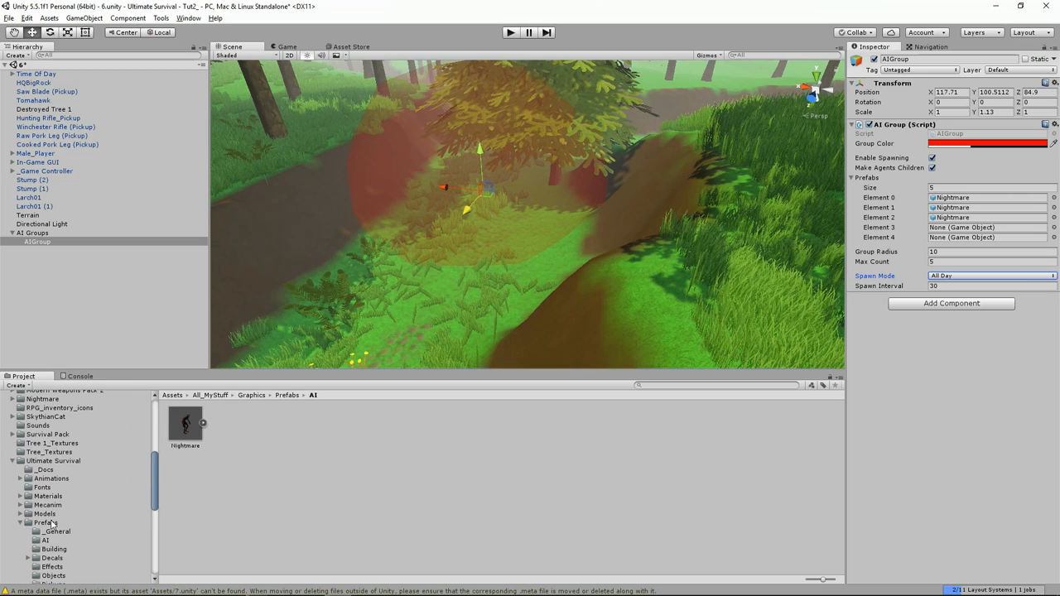
click(44, 540)
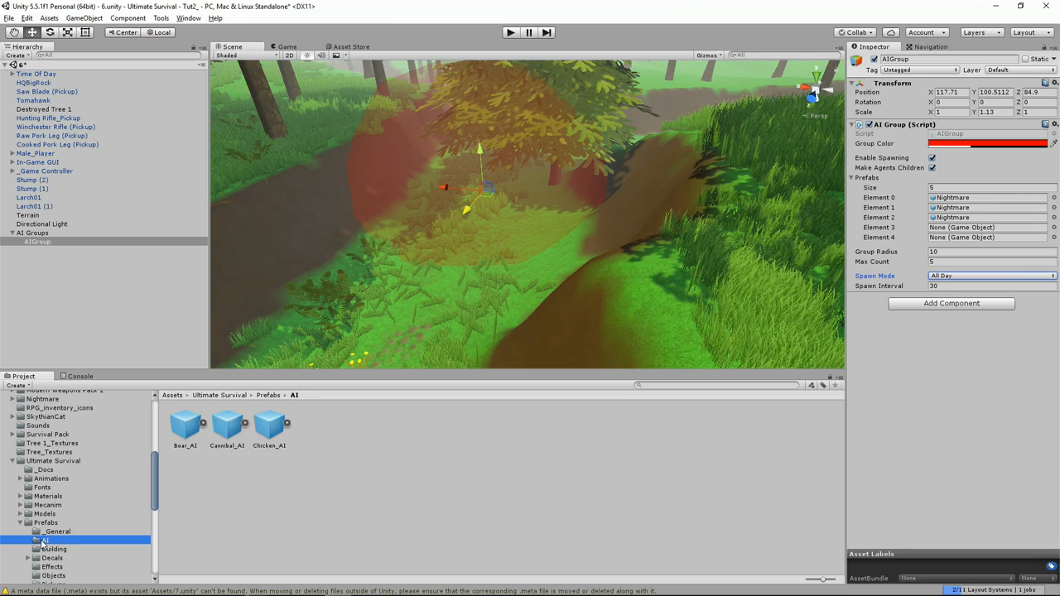
drag(227, 427, 952, 229)
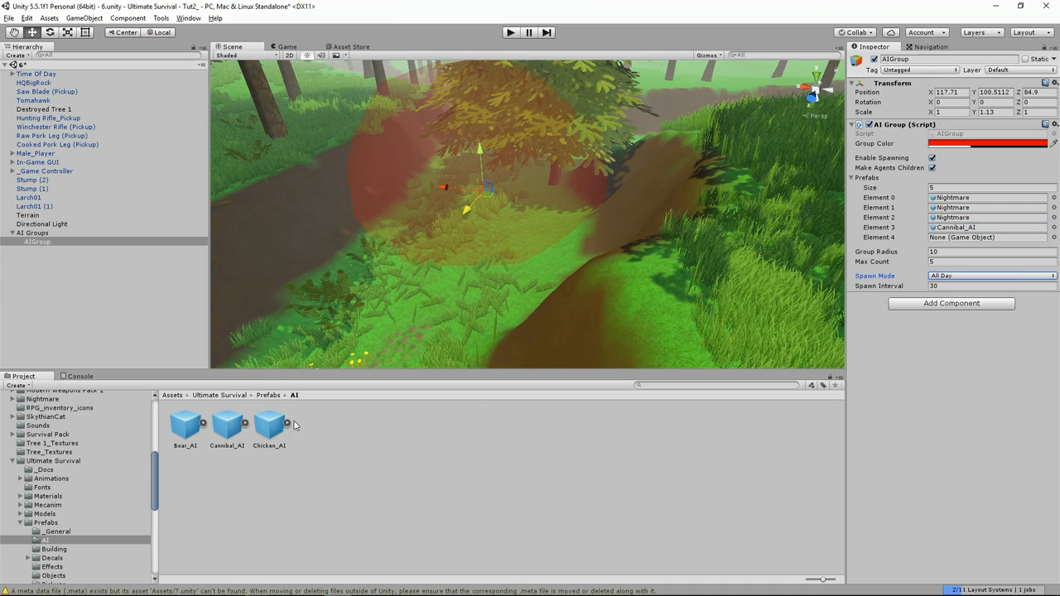
drag(268, 422, 941, 239)
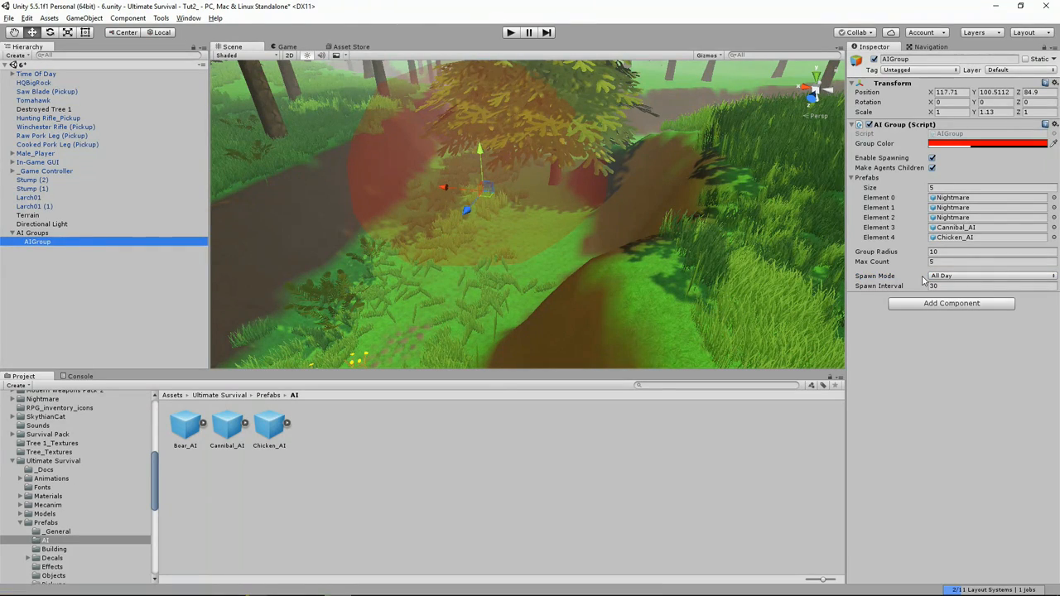
click(945, 286)
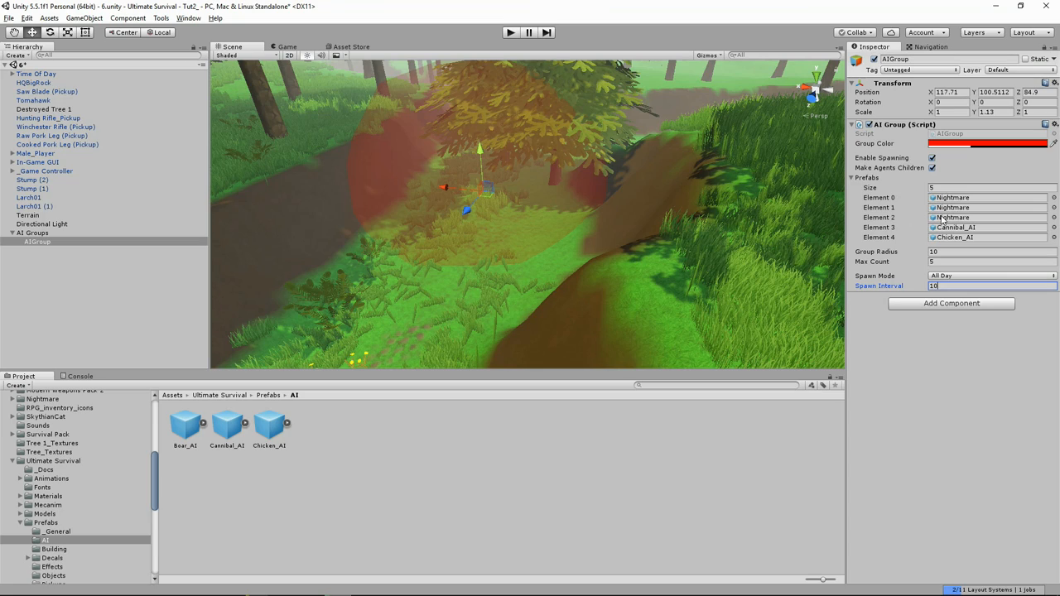
- Start a play test, pick up the Winchester Rifle and equip it in the first hotbar slot
click(510, 33)
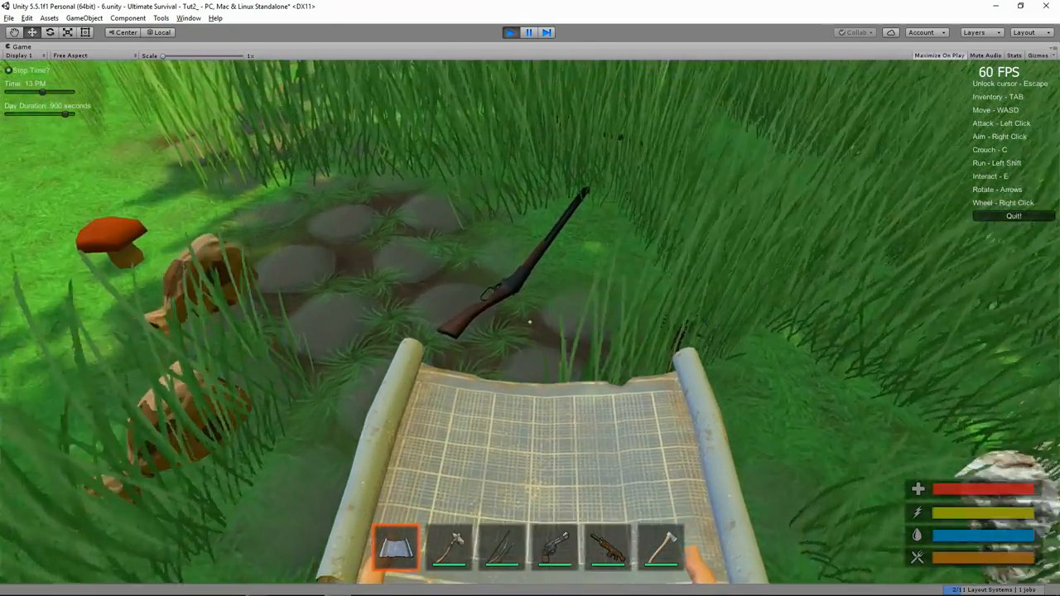
key(e)
key(Tab)
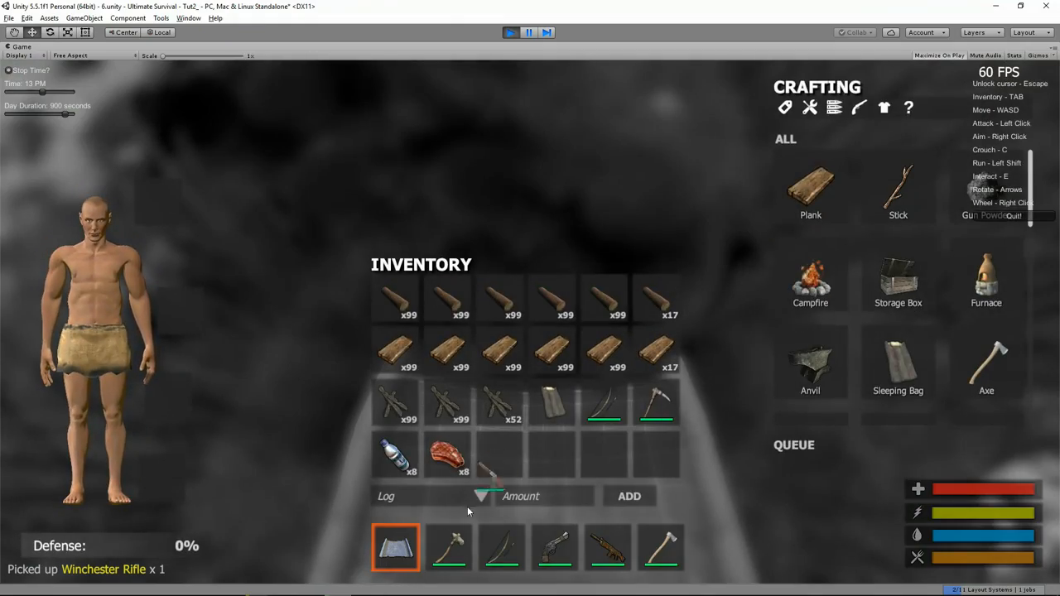
key(Tab)
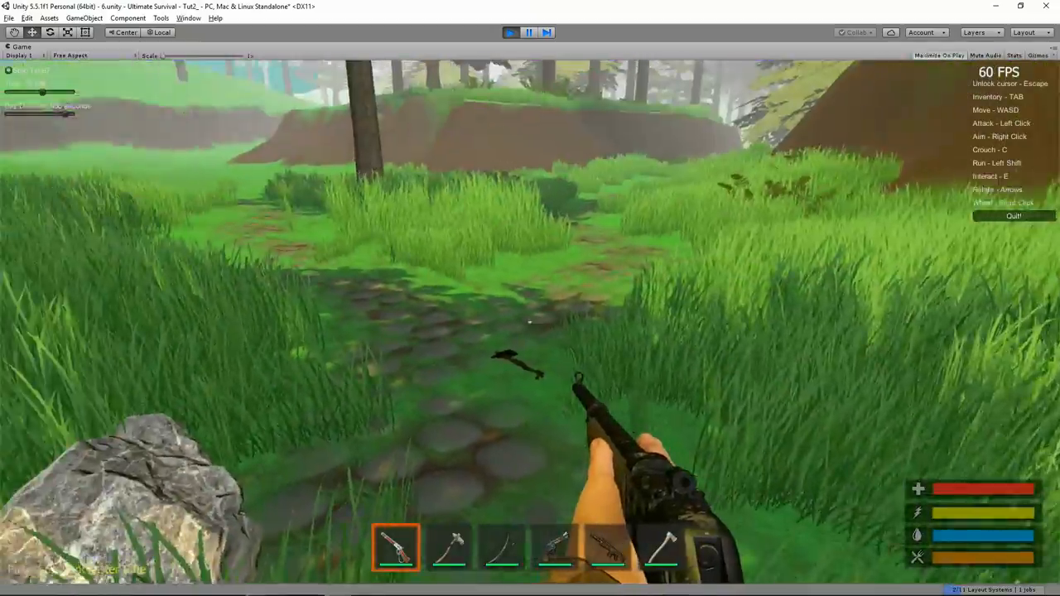
- Walk to the AI group's area with the rifle and fight the spawned enemies
key(w)
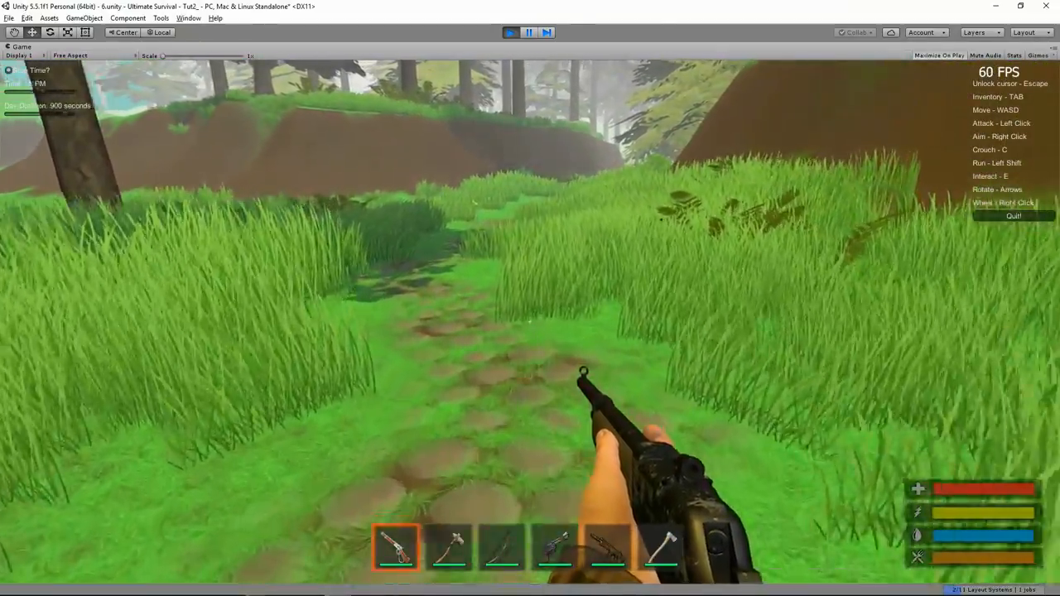
key(w)
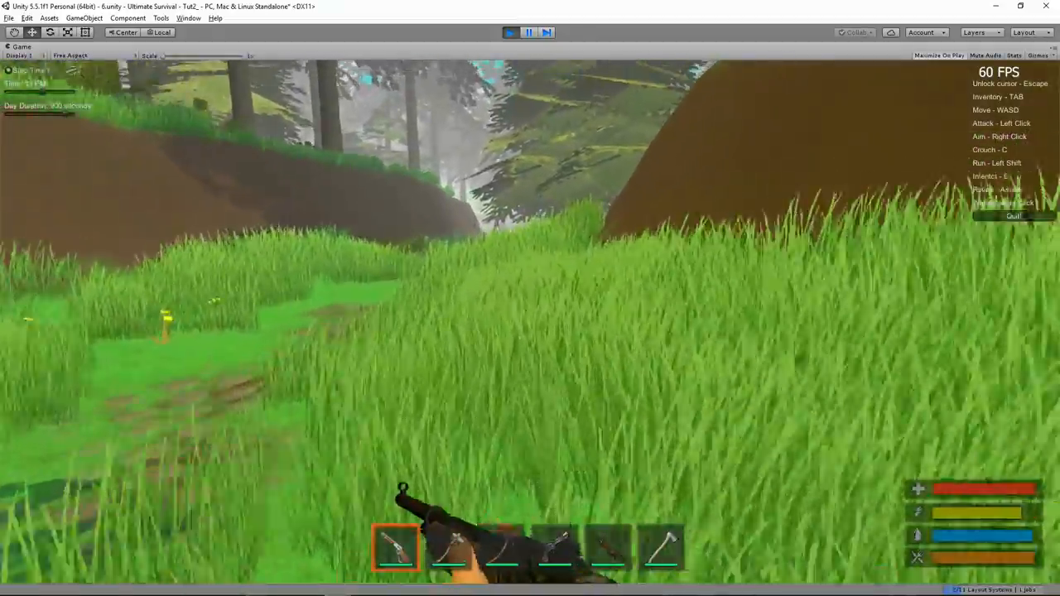
key(w)
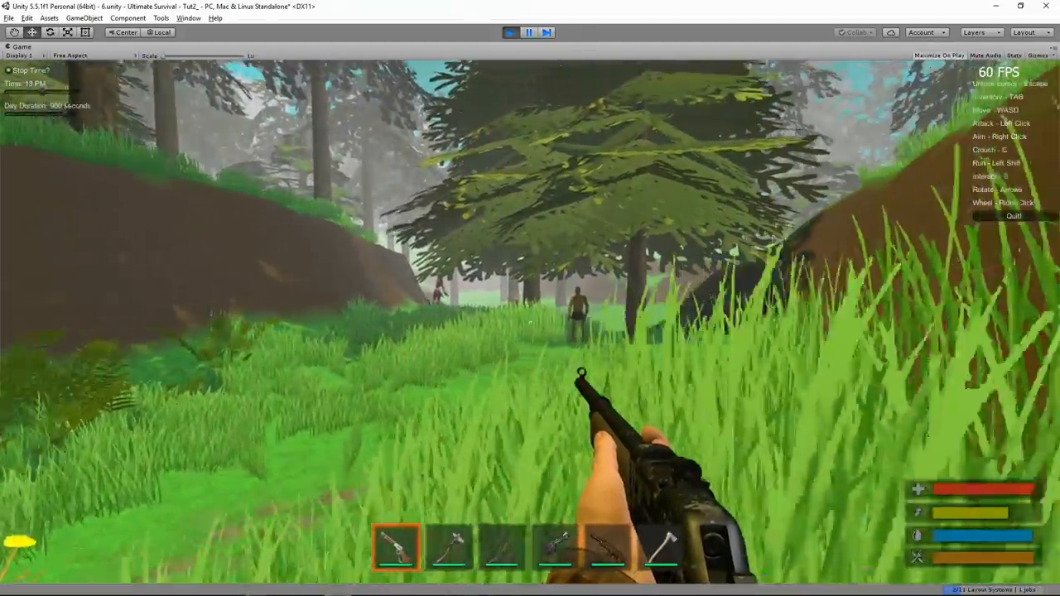
key(w)
right_click(529, 322)
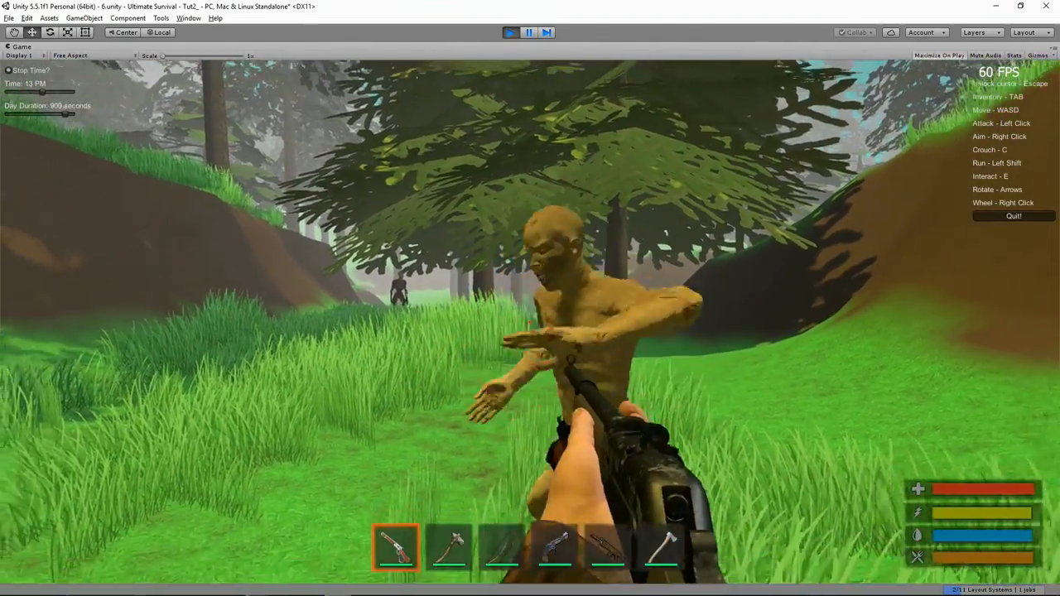
click(530, 322)
key(w)
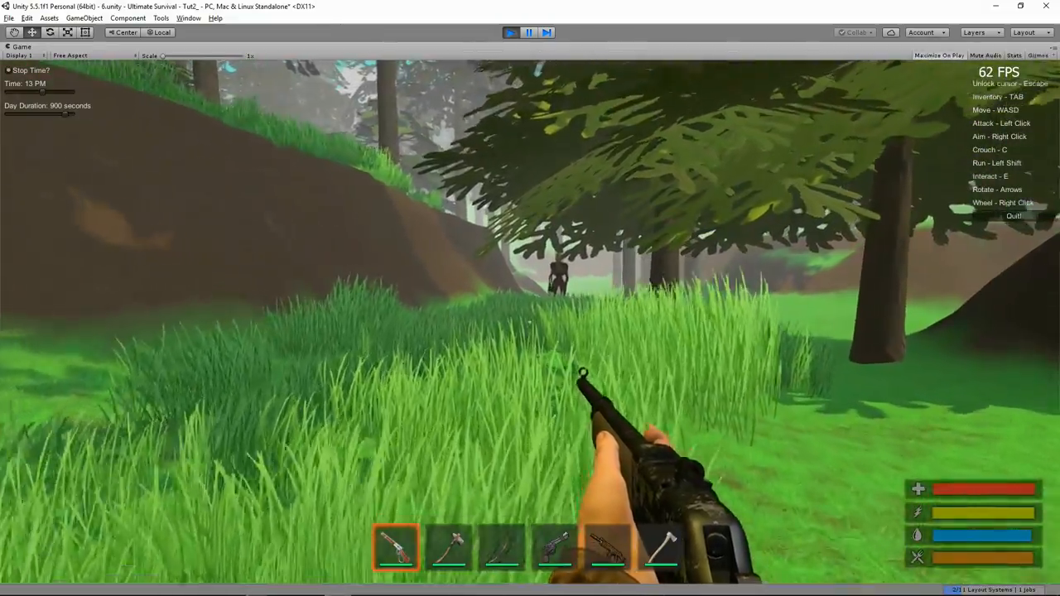
key(w)
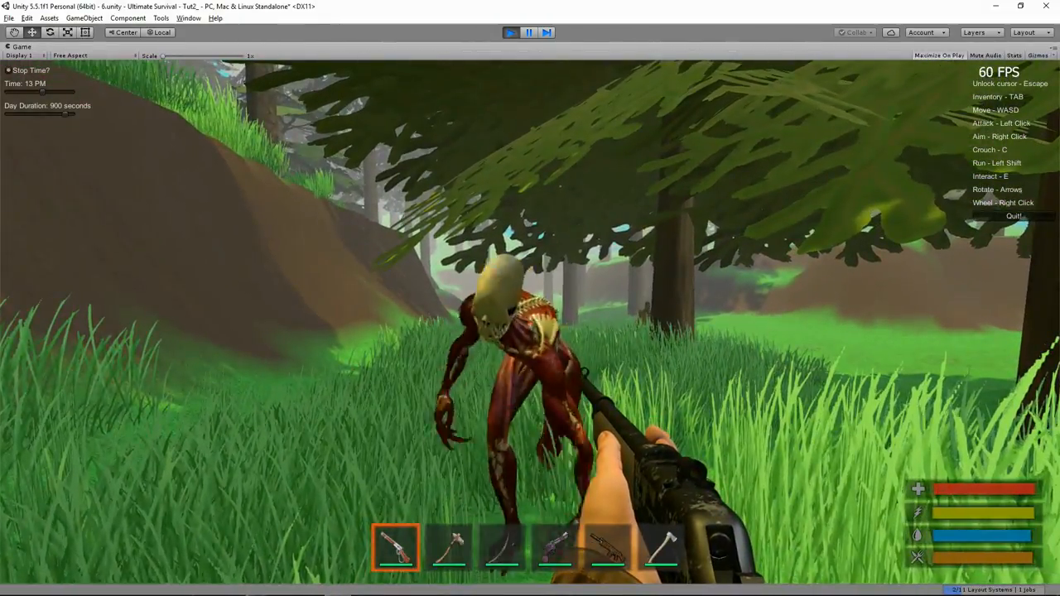
- Pause the play test and examine the spawned enemies up close in the Scene view
key(Tab)
key(Tab)
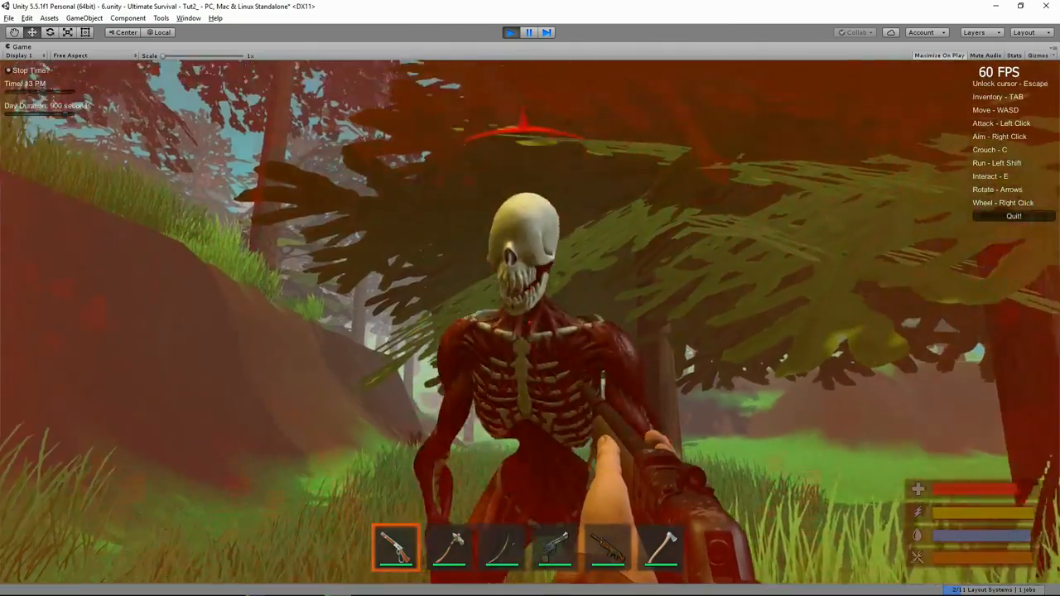
key(Escape)
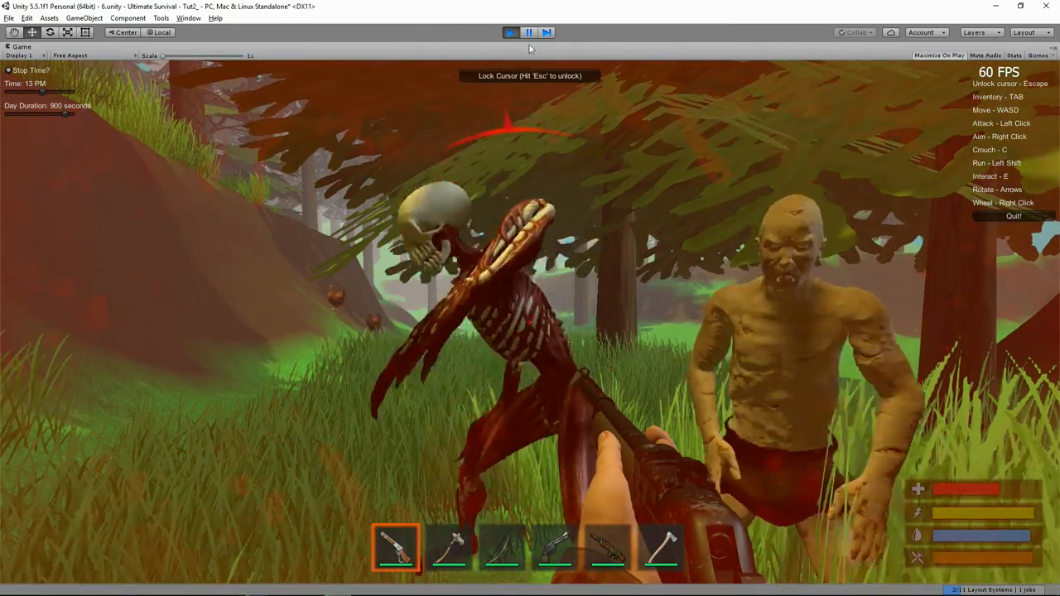
click(530, 32)
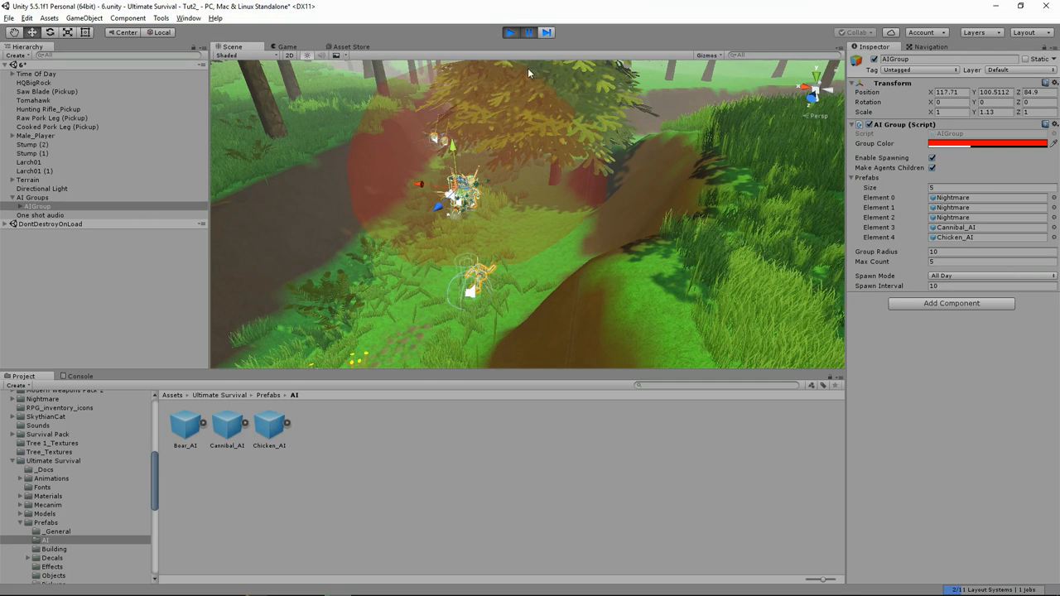
scroll(459, 253, up, 10)
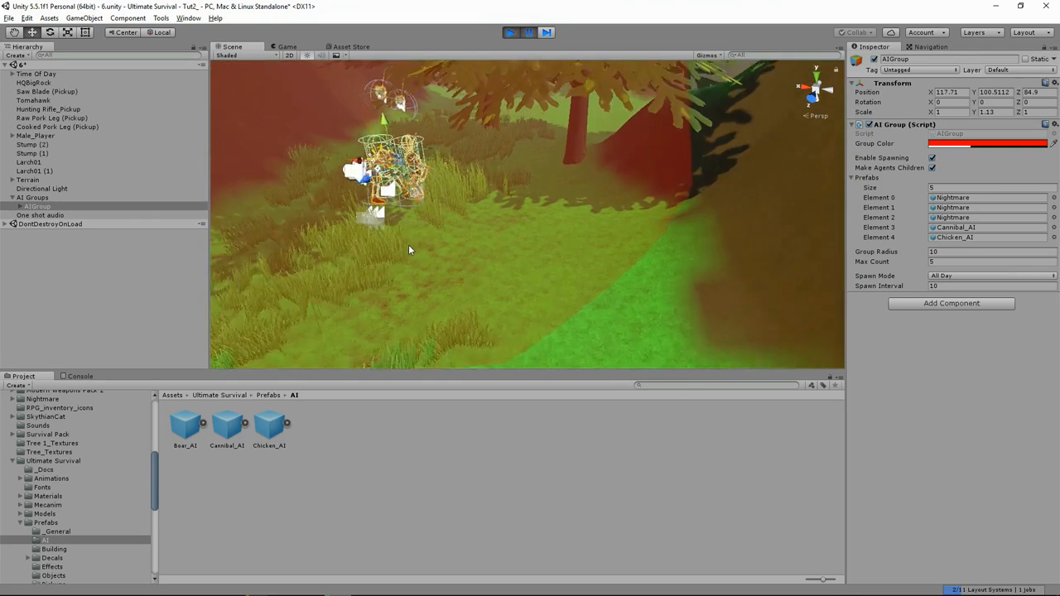
middle_drag(331, 239, 460, 253)
scroll(444, 278, up, 10)
click(460, 253)
- Expand AIGroup's spawned Nightmare(Clone) and inspect its Nightmare_rig object
click(17, 347)
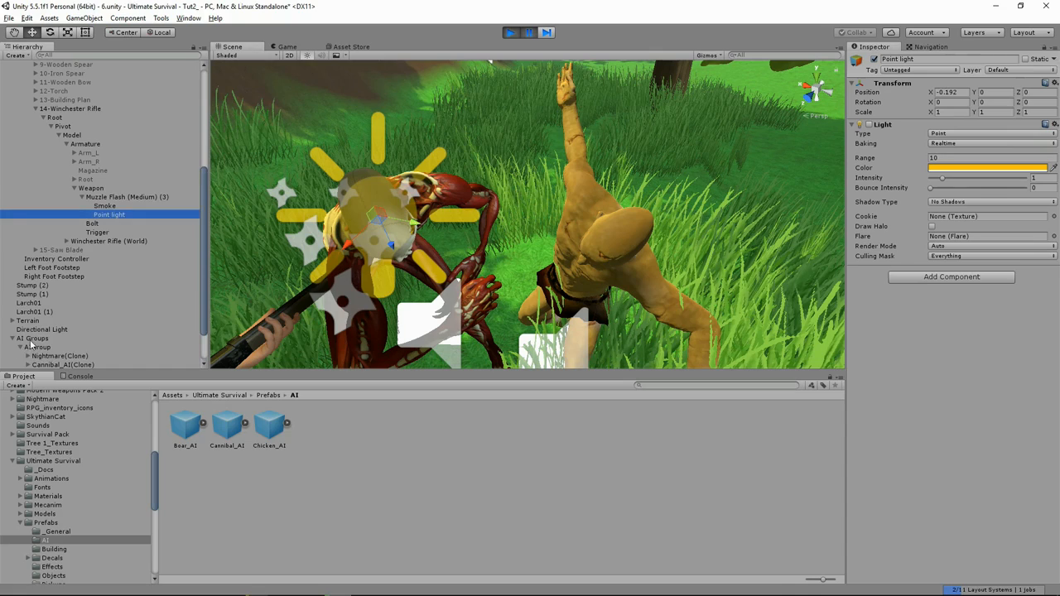
click(27, 312)
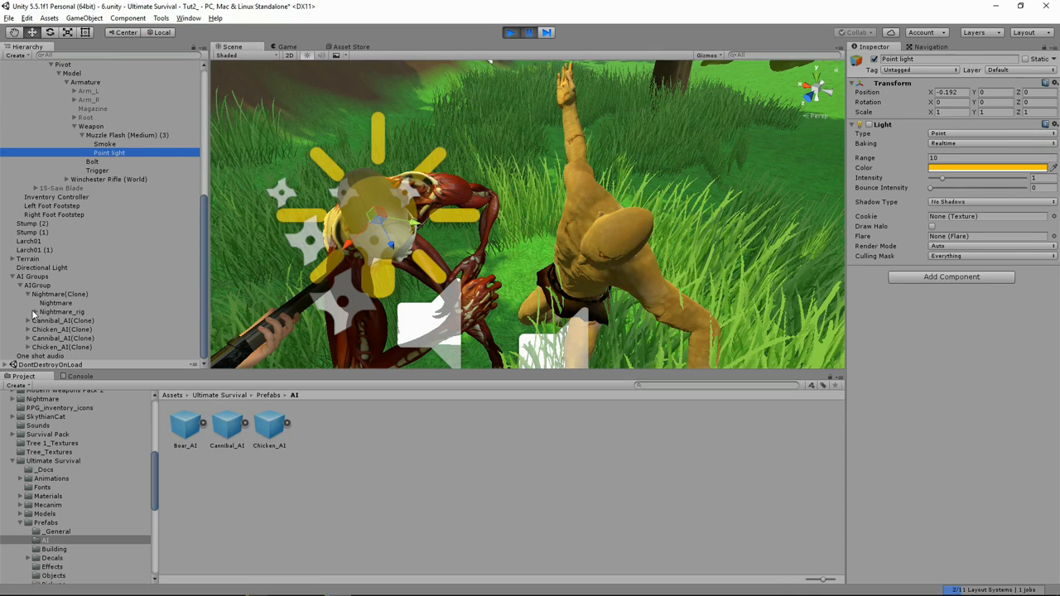
click(55, 312)
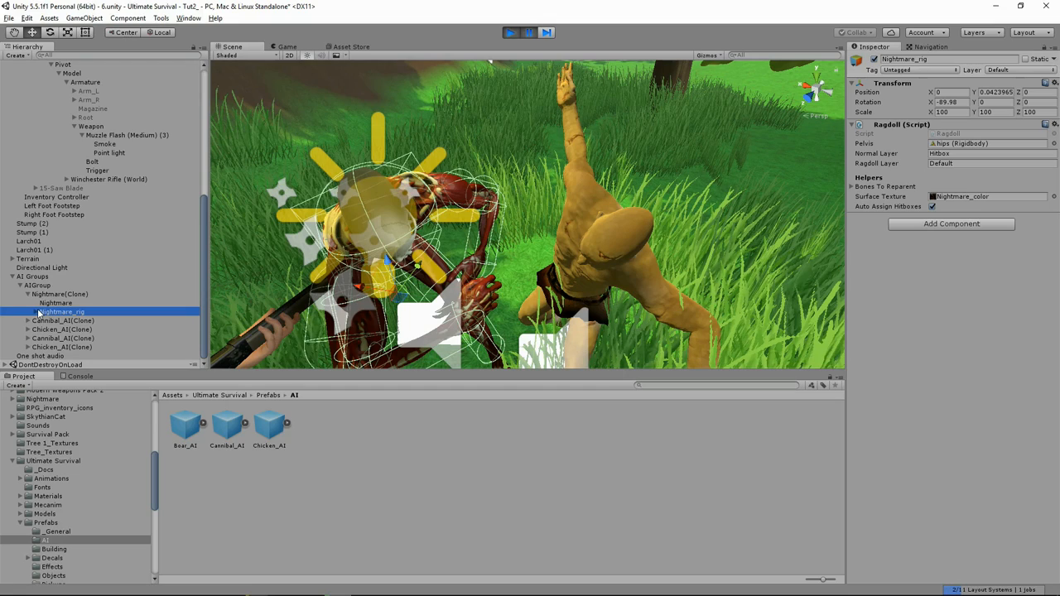
- Set the Hit Box damage multiplier on the spawned Nightmare's head bone to 10, and stop the play test
click(37, 312)
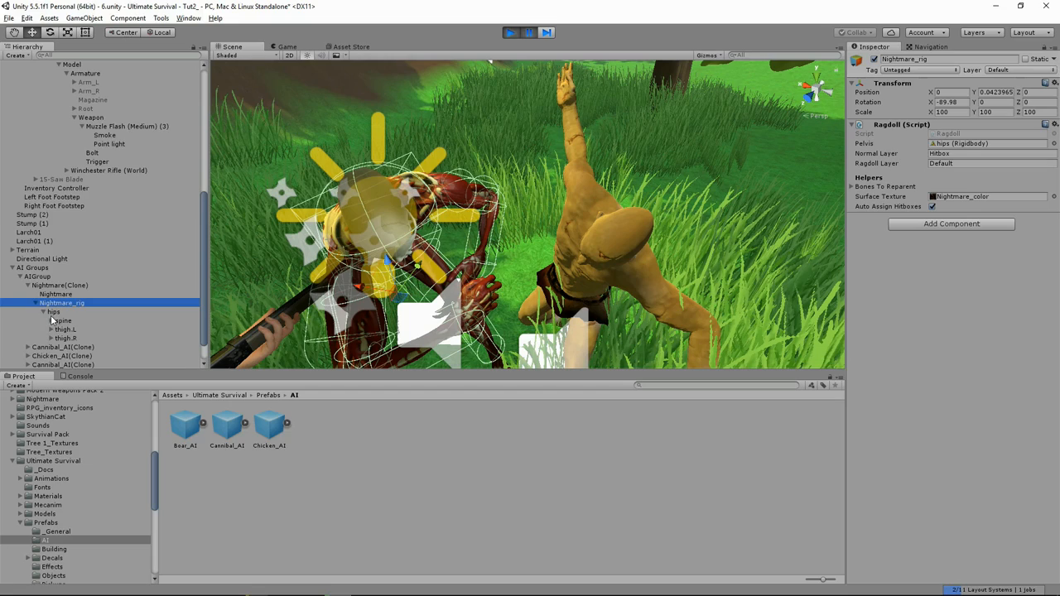
click(43, 311)
click(51, 294)
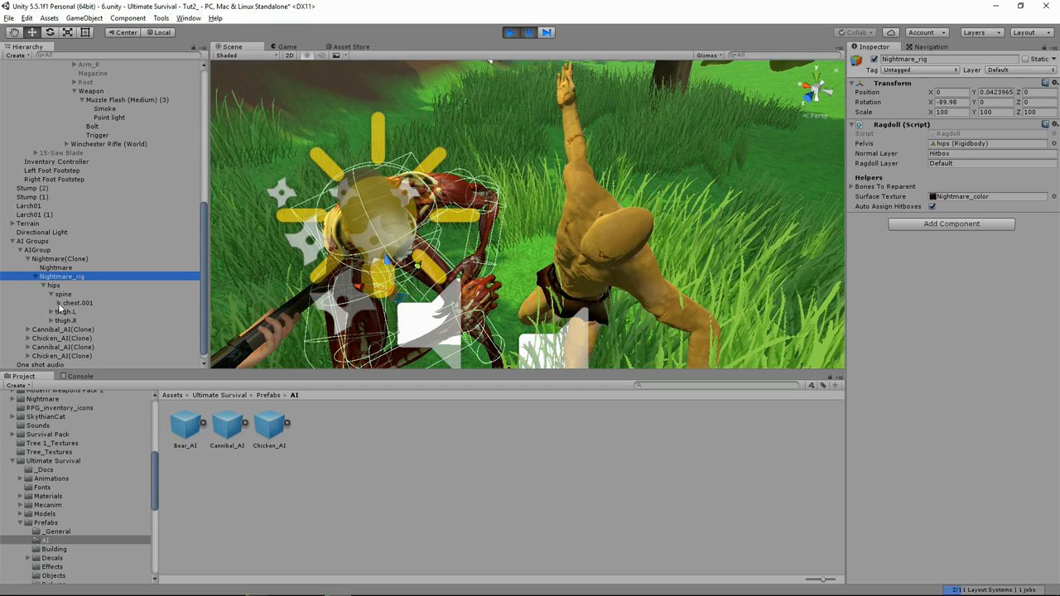
click(59, 303)
click(66, 312)
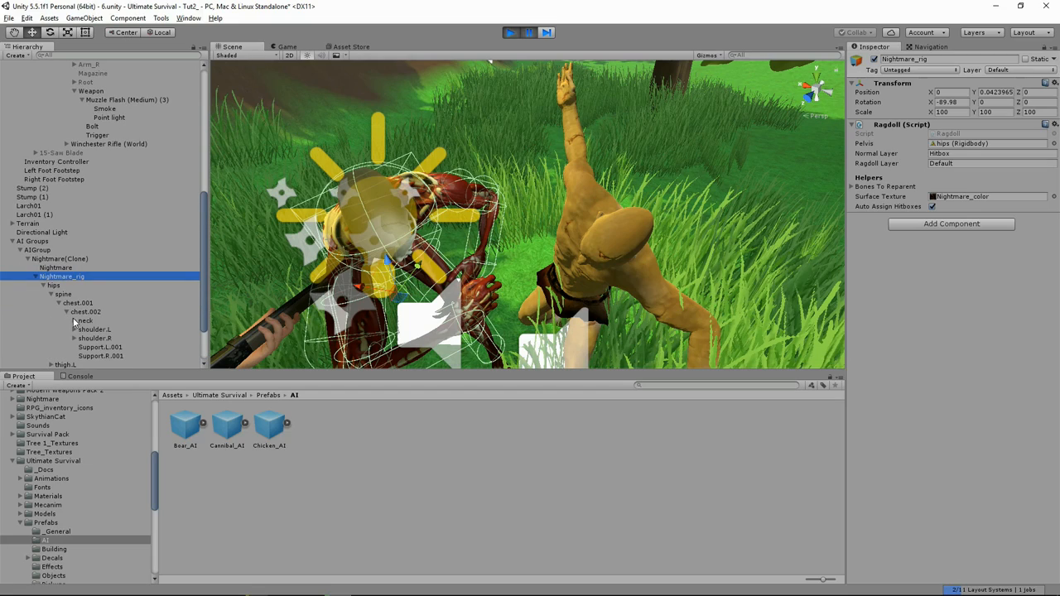
click(74, 320)
click(94, 329)
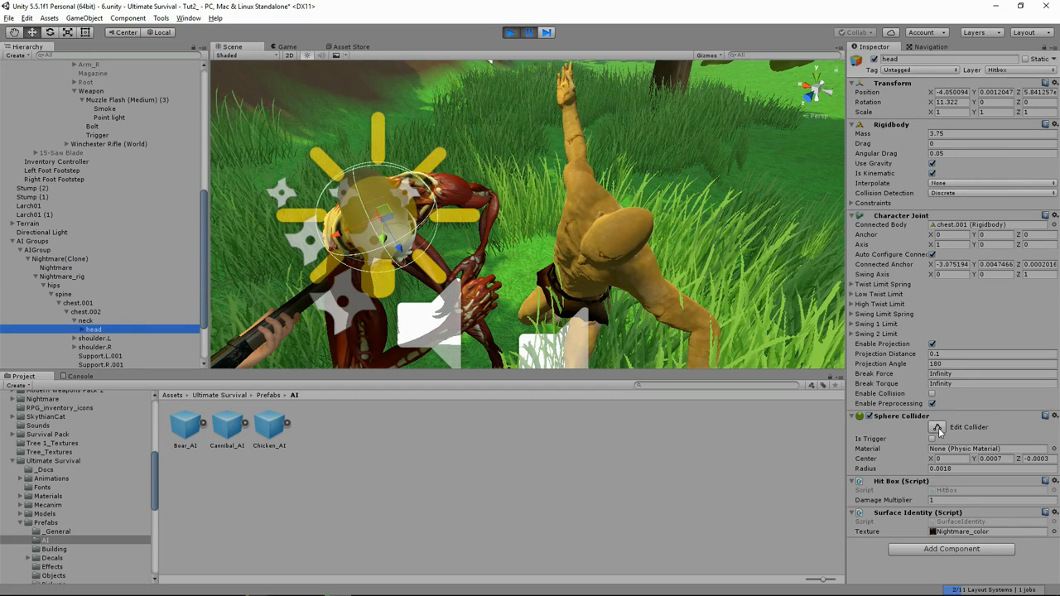
click(948, 500)
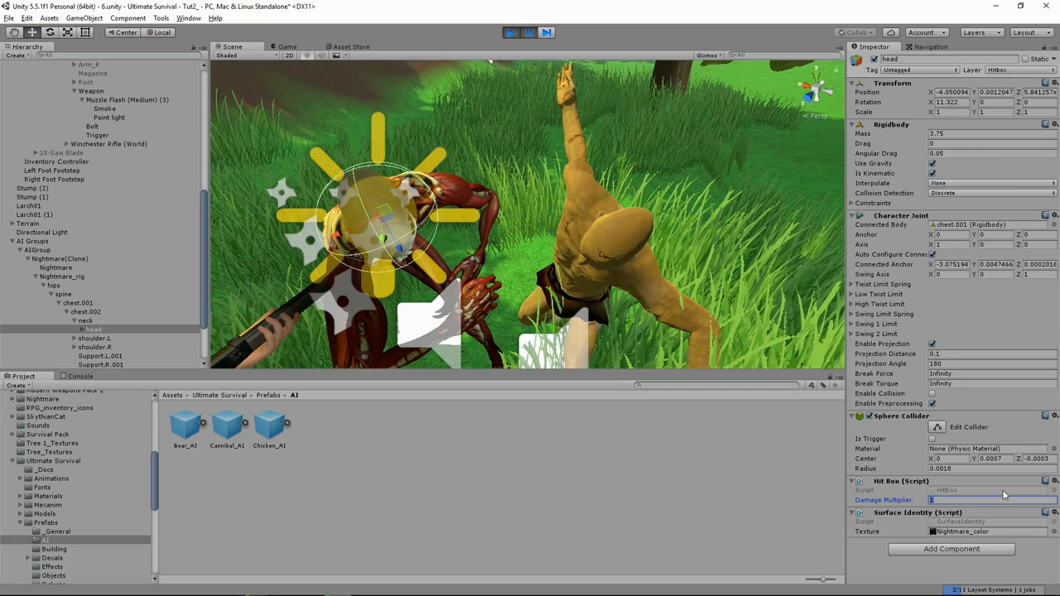
text(10)
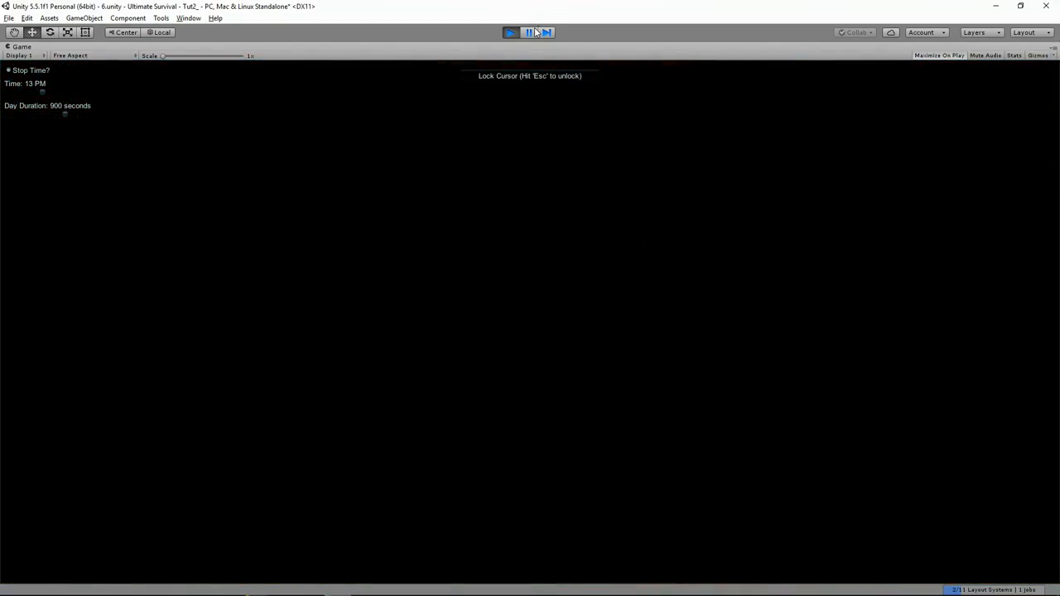
click(511, 32)
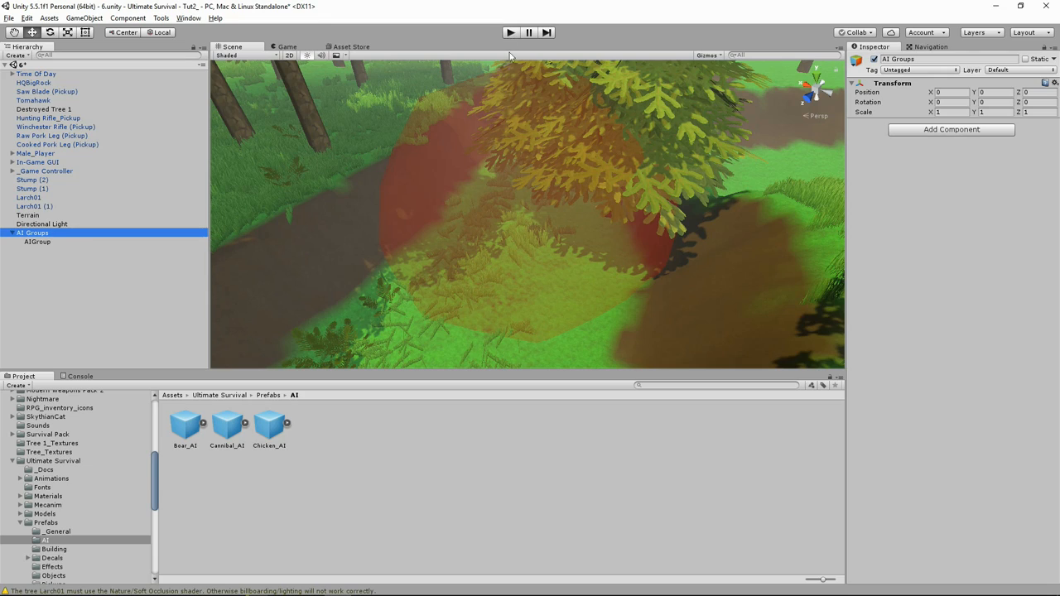
- Create an empty root-level object named Waypoints and reset its transform
mouse_move(427, 257)
middle_down()
mouse_move(435, 218)
mouse_move(441, 231)
mouse_move(407, 278)
mouse_move(445, 153)
mouse_move(447, 255)
mouse_move(450, 163)
mouse_move(442, 246)
middle_up()
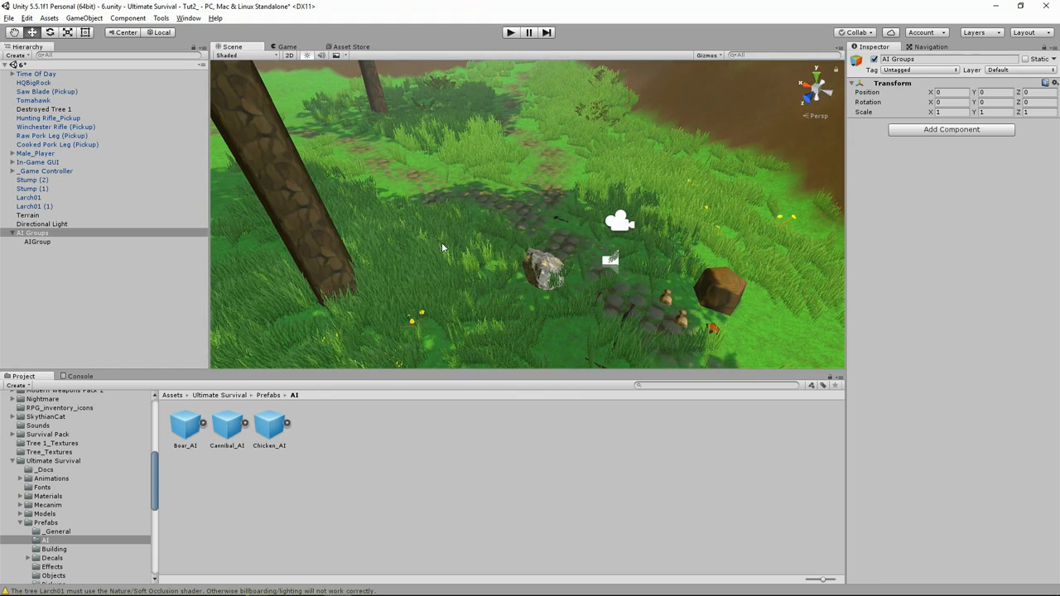
click(540, 263)
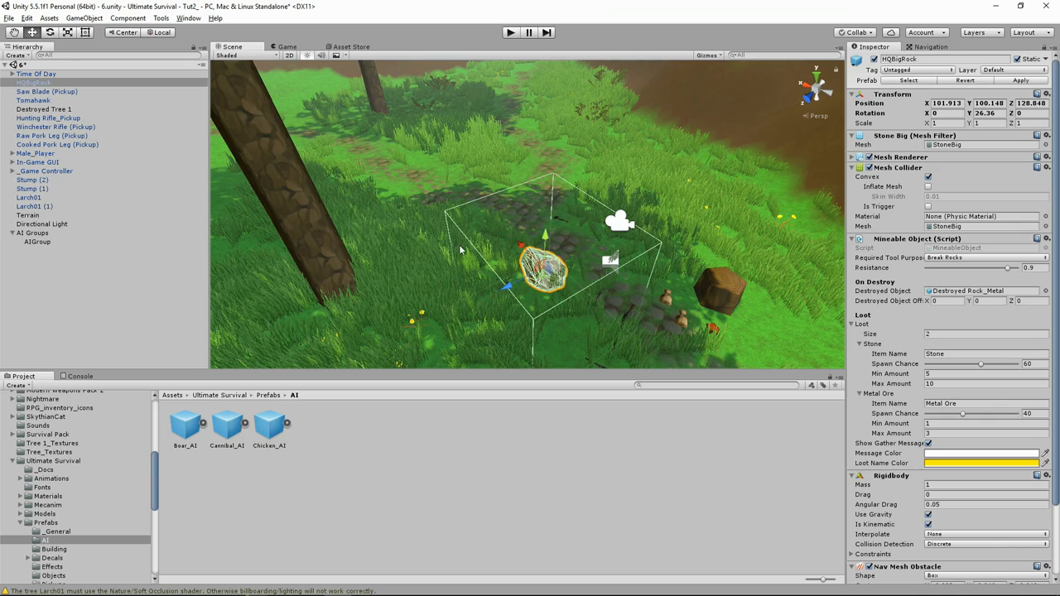
click(33, 271)
right_click(24, 259)
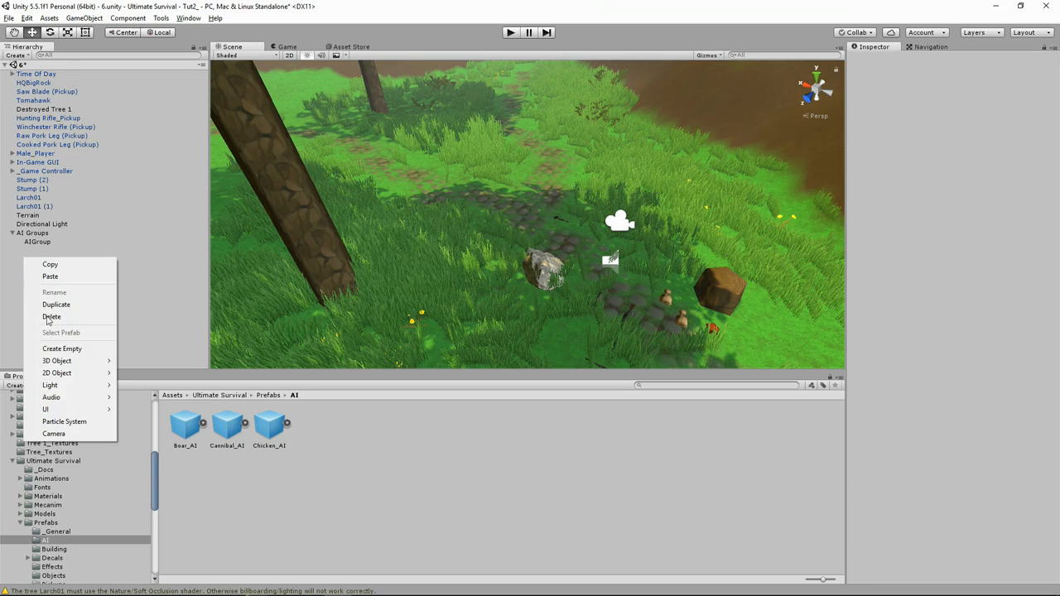
click(71, 355)
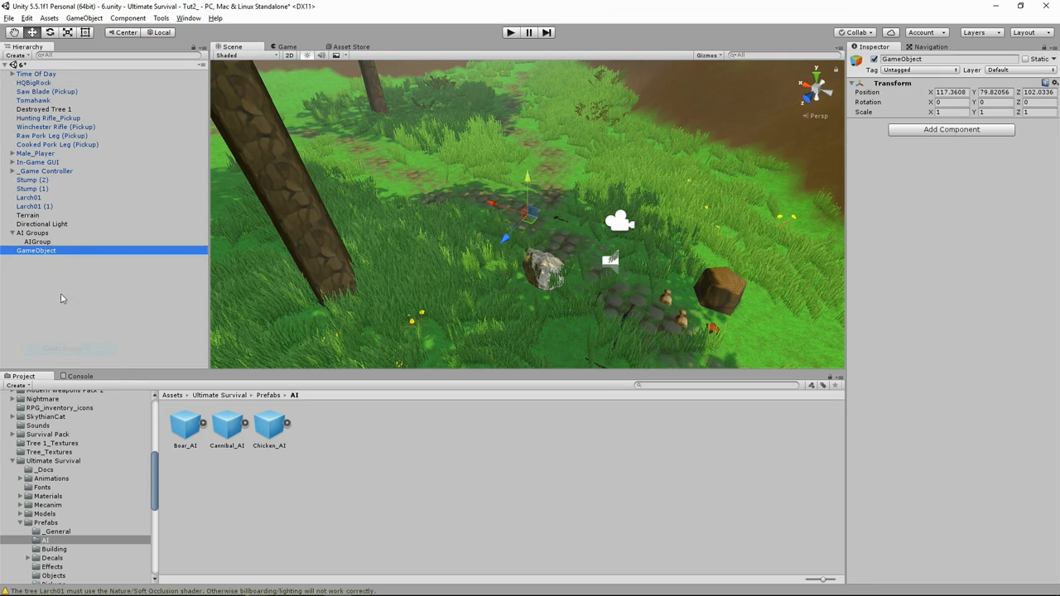
click(35, 252)
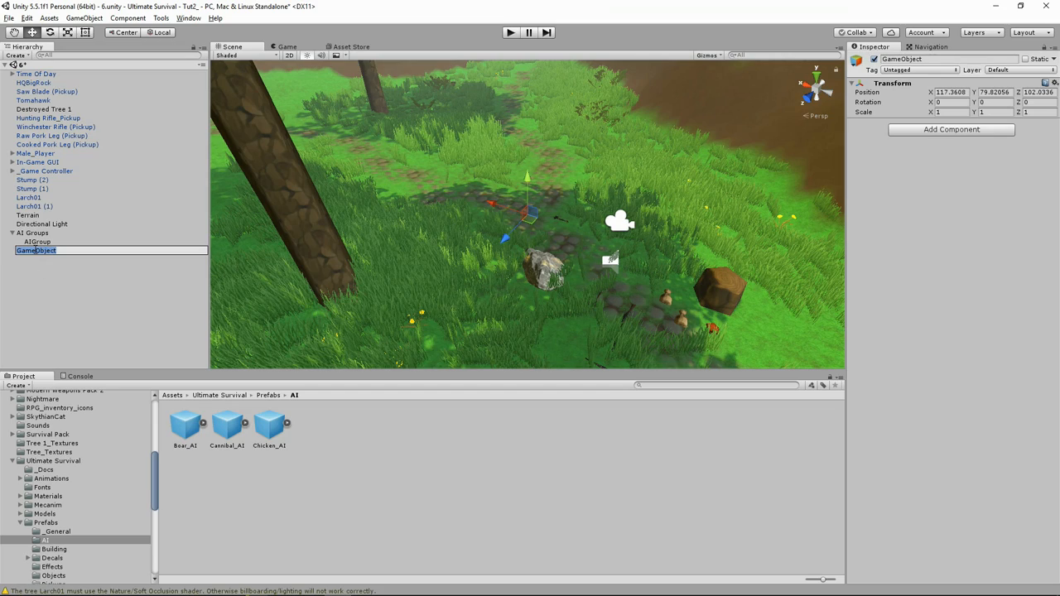
text(Waypoints)
key(Return)
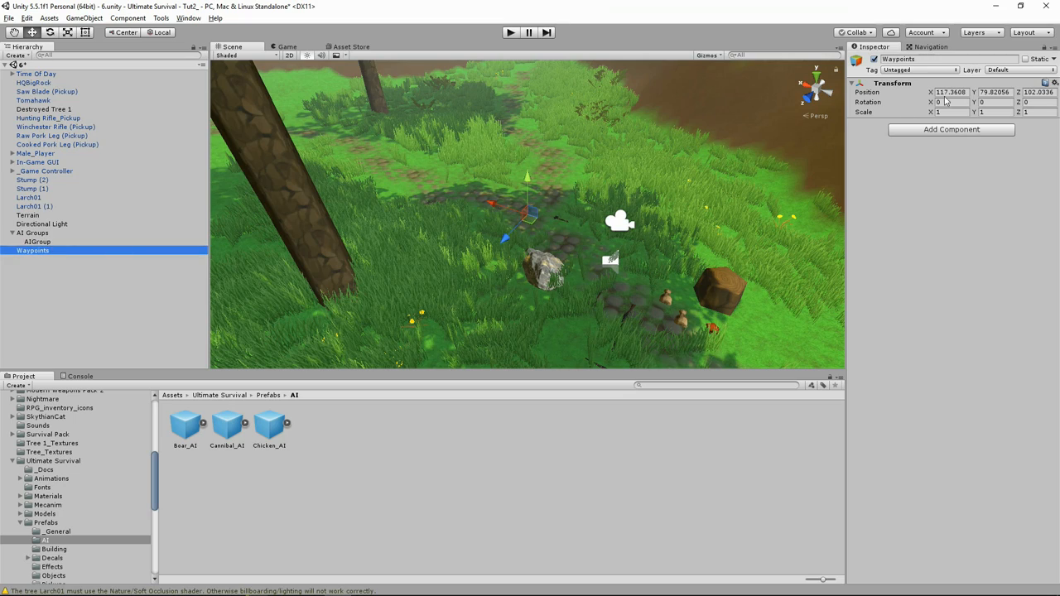
click(1055, 84)
click(959, 95)
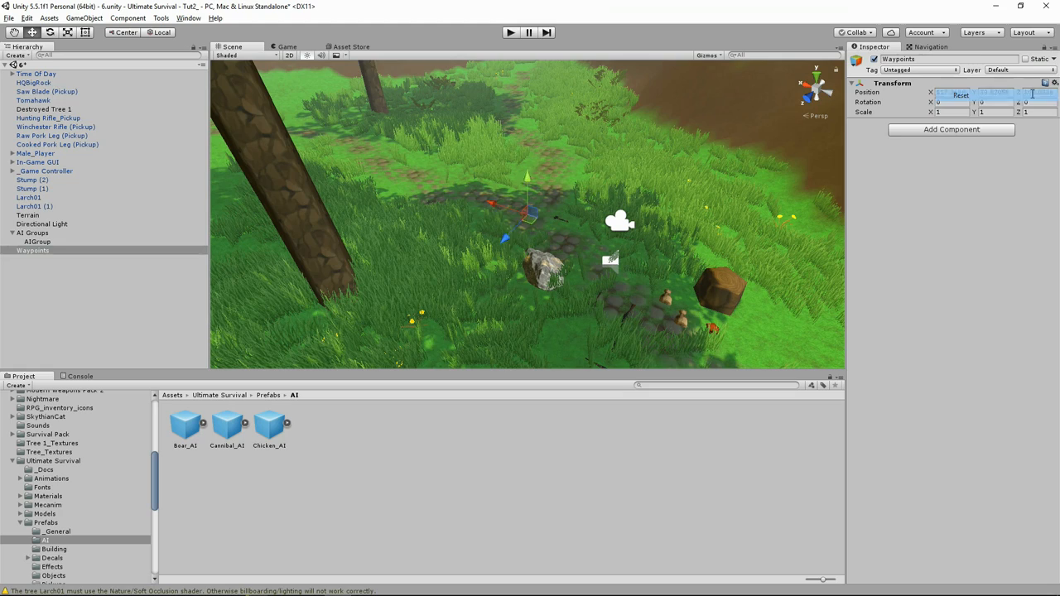
- Create an empty child object named Waypoint under Waypoints
right_click(20, 251)
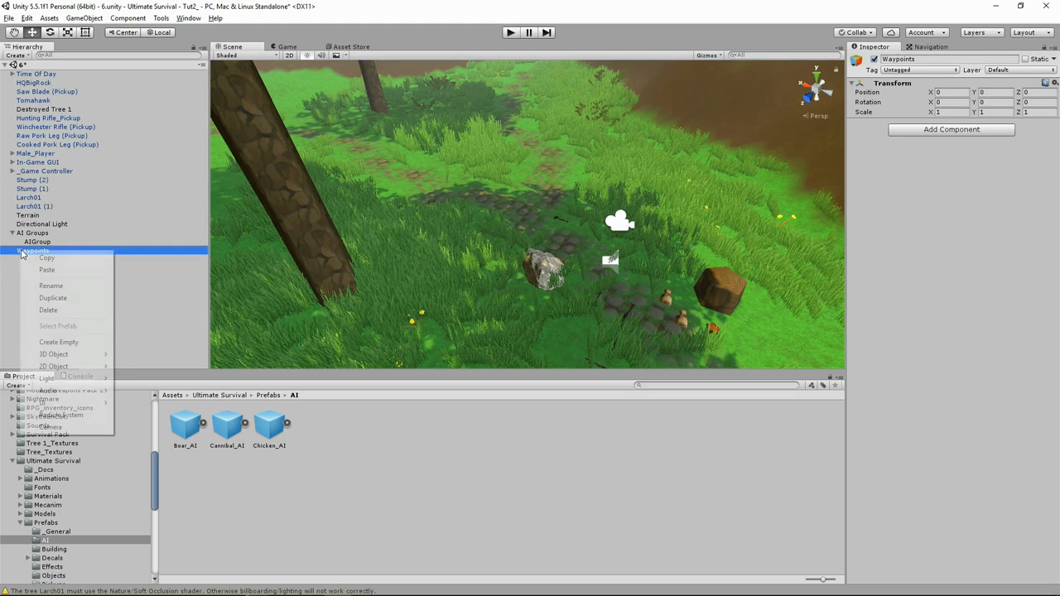
click(70, 341)
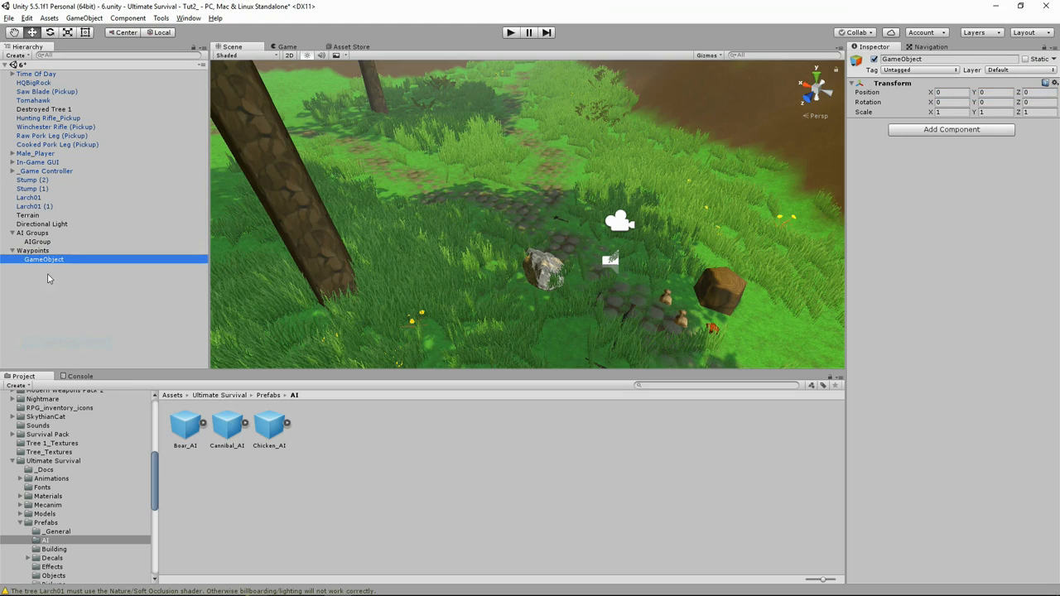
key(F2)
text(Wayp)
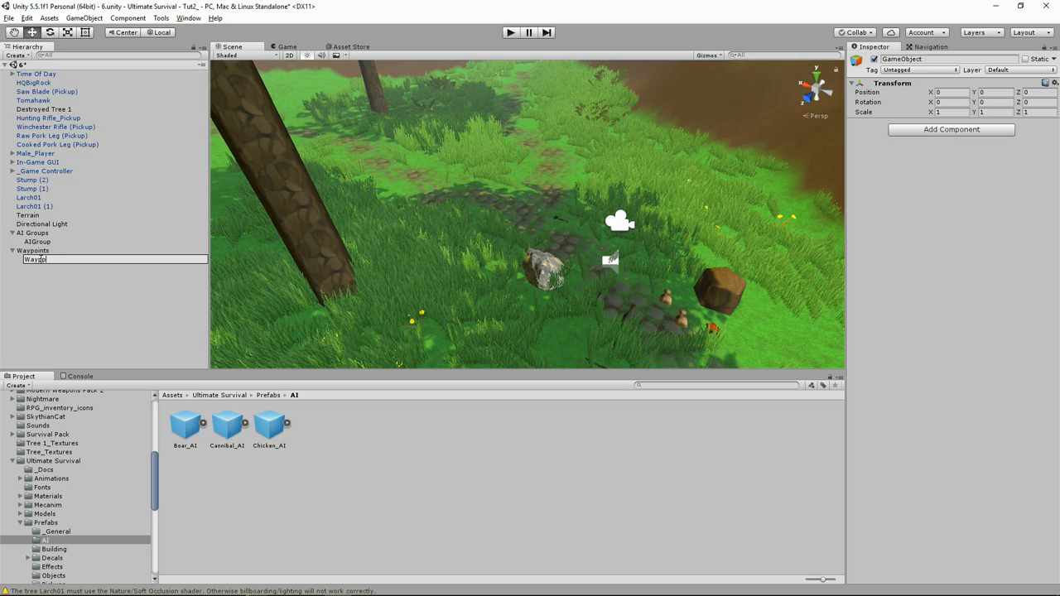
text(oint)
key(Return)
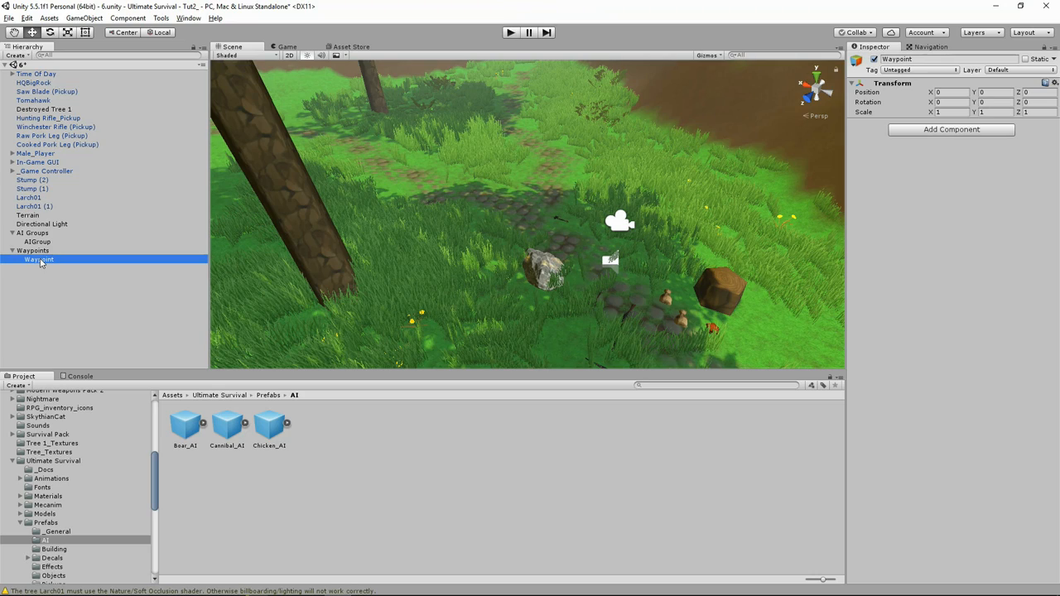
- Tag the Waypoint object as WP and give it an orange label icon
click(901, 70)
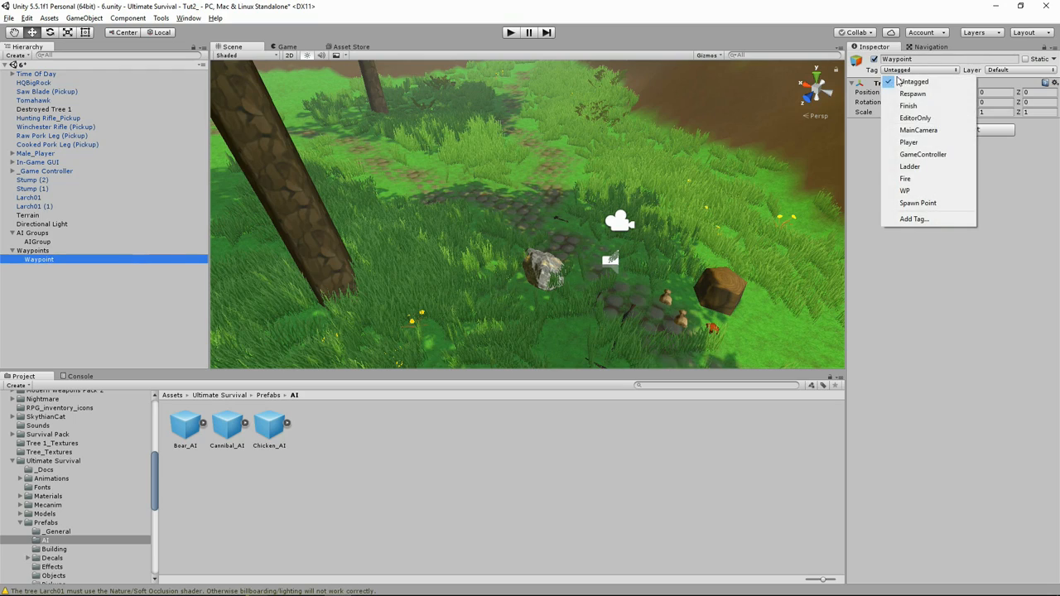
click(903, 191)
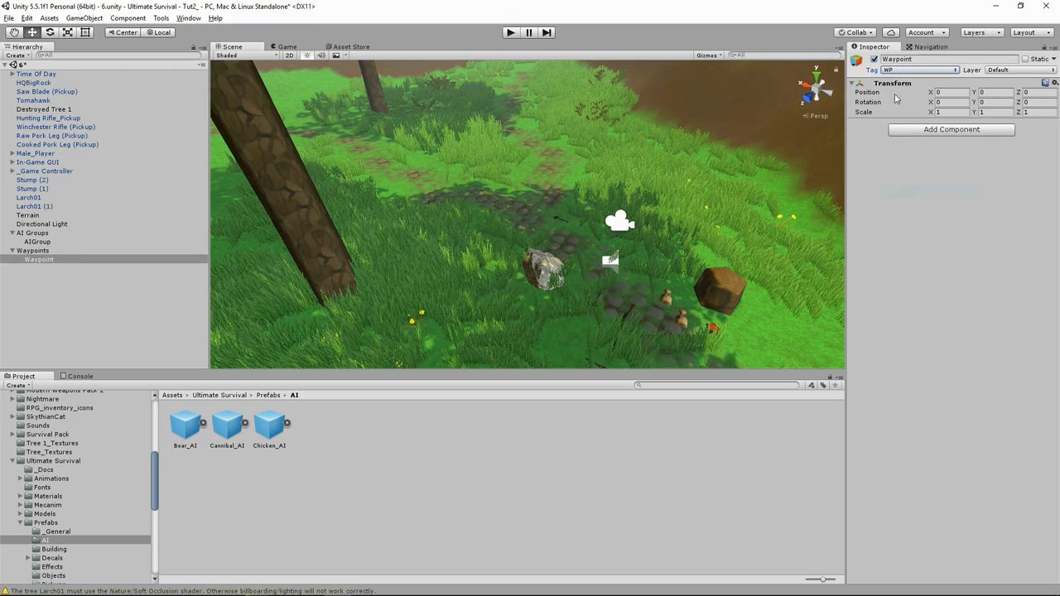
click(855, 61)
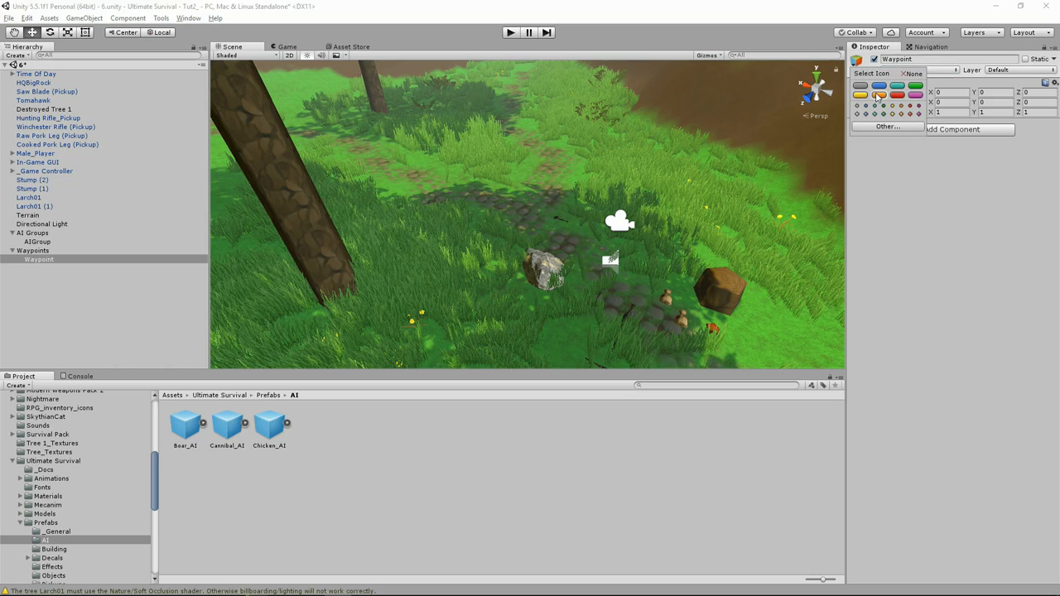
click(910, 170)
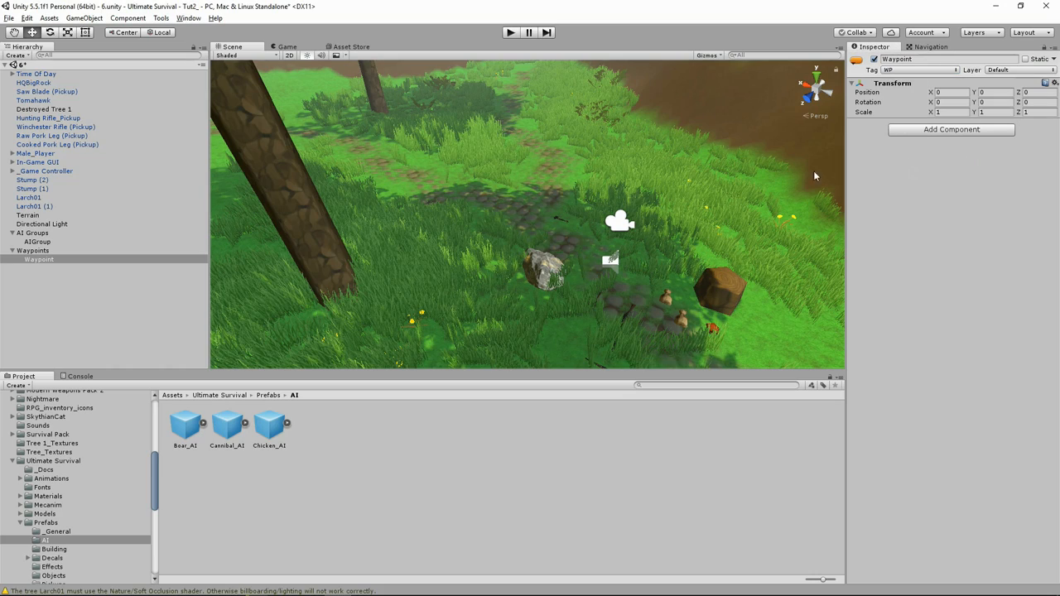
- Copy HQBigRock's transform values onto Waypoint, and move Waypoint away from the rock to about X 109.3, Z 127.28
click(543, 267)
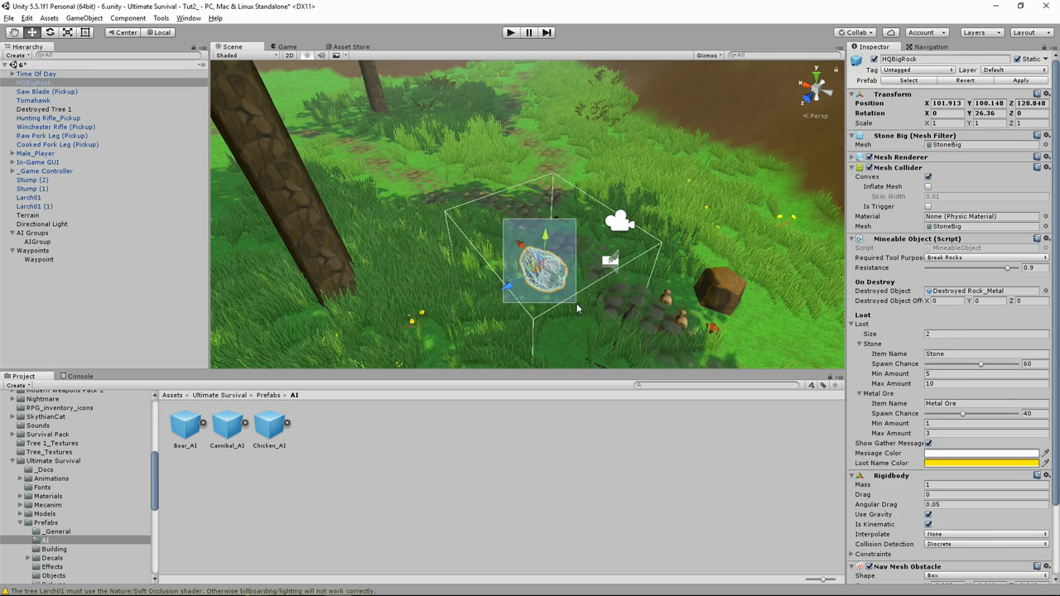
click(1045, 94)
click(983, 158)
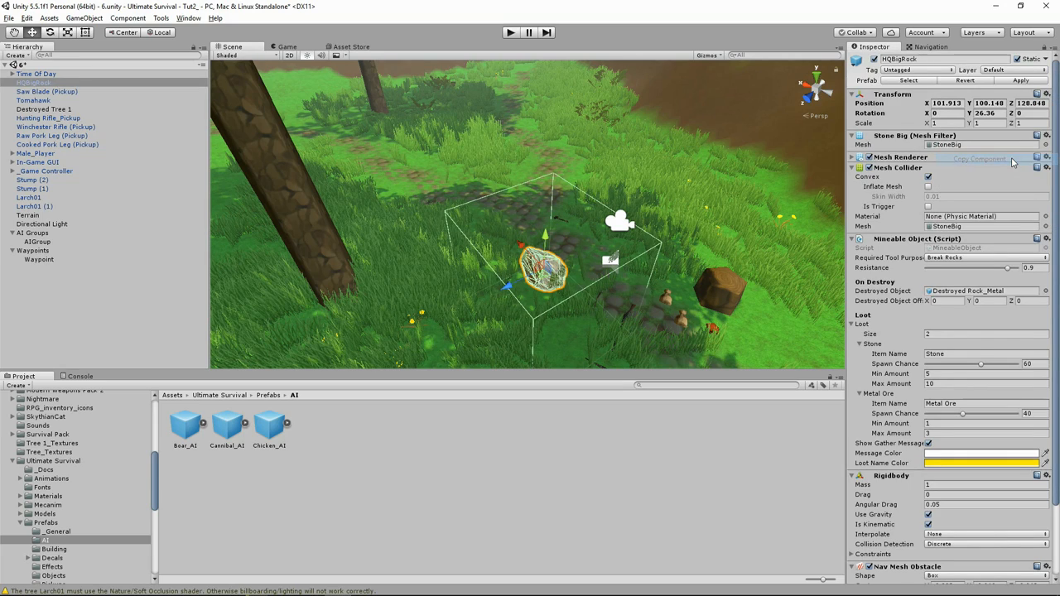
click(42, 262)
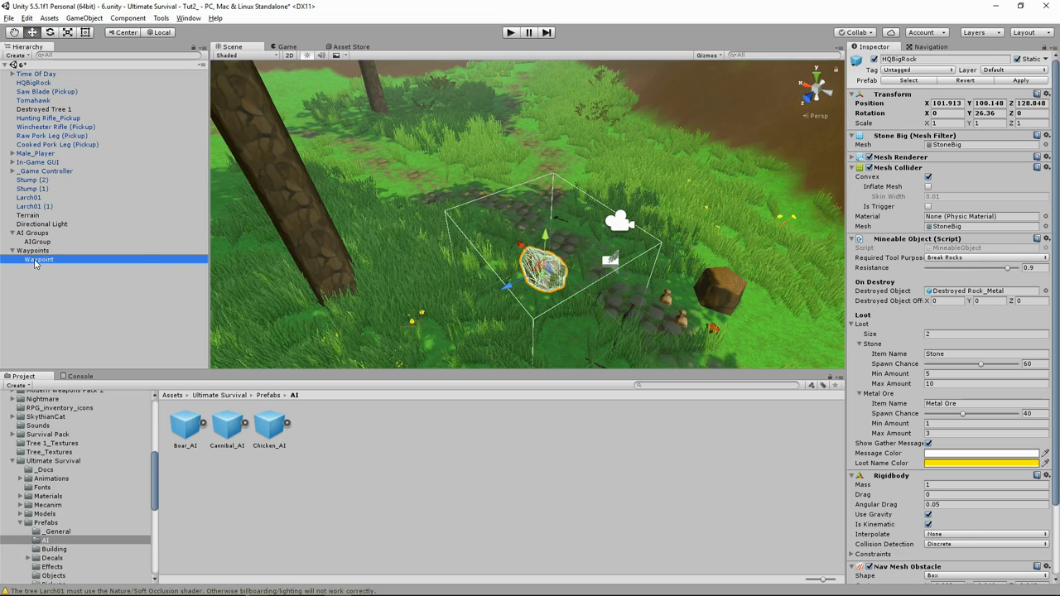
click(1054, 84)
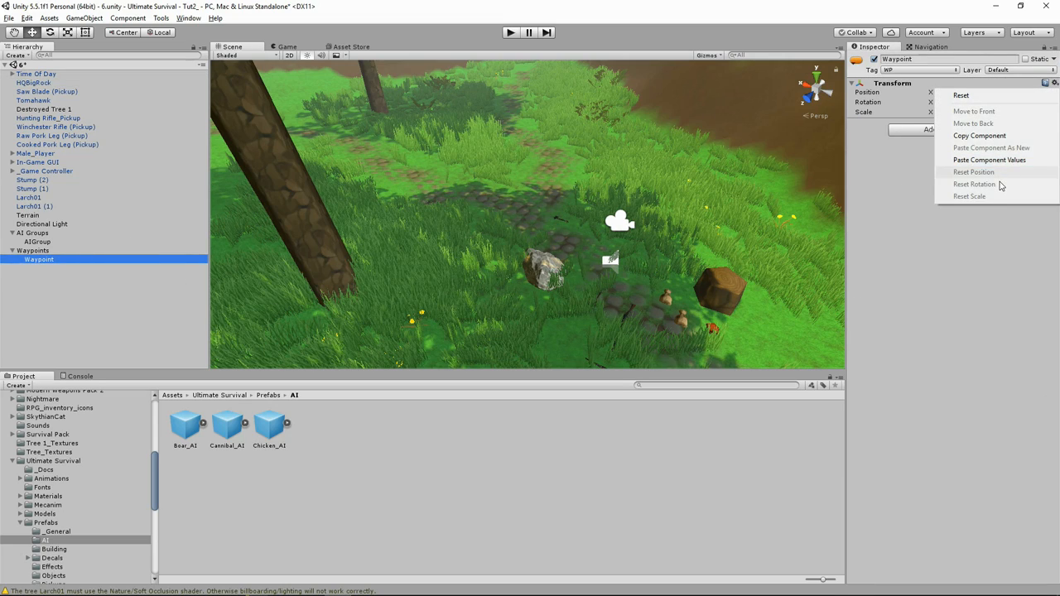
click(977, 159)
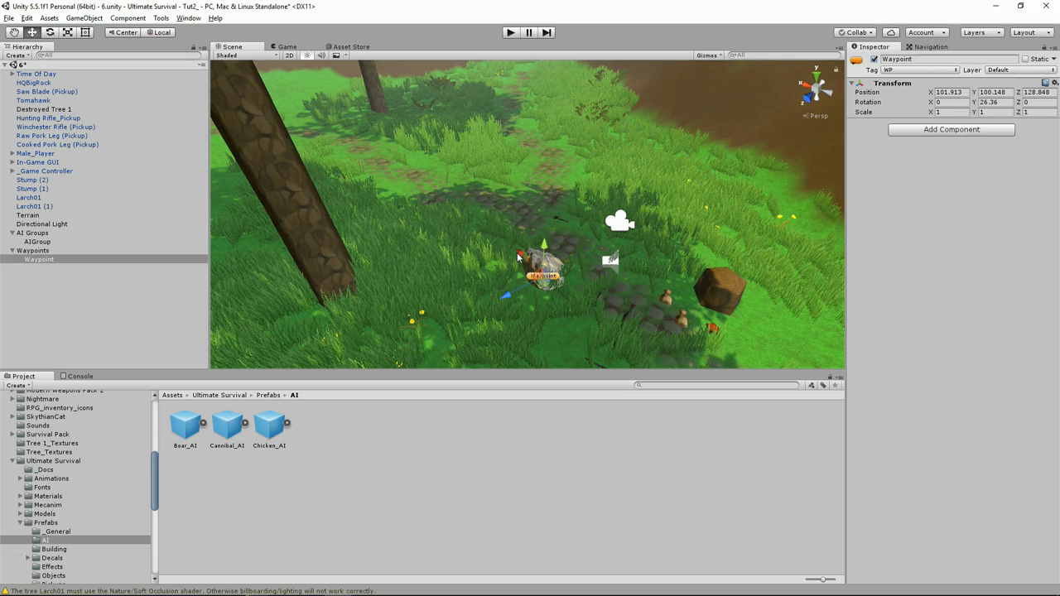
drag(518, 258, 369, 133)
drag(409, 196, 364, 205)
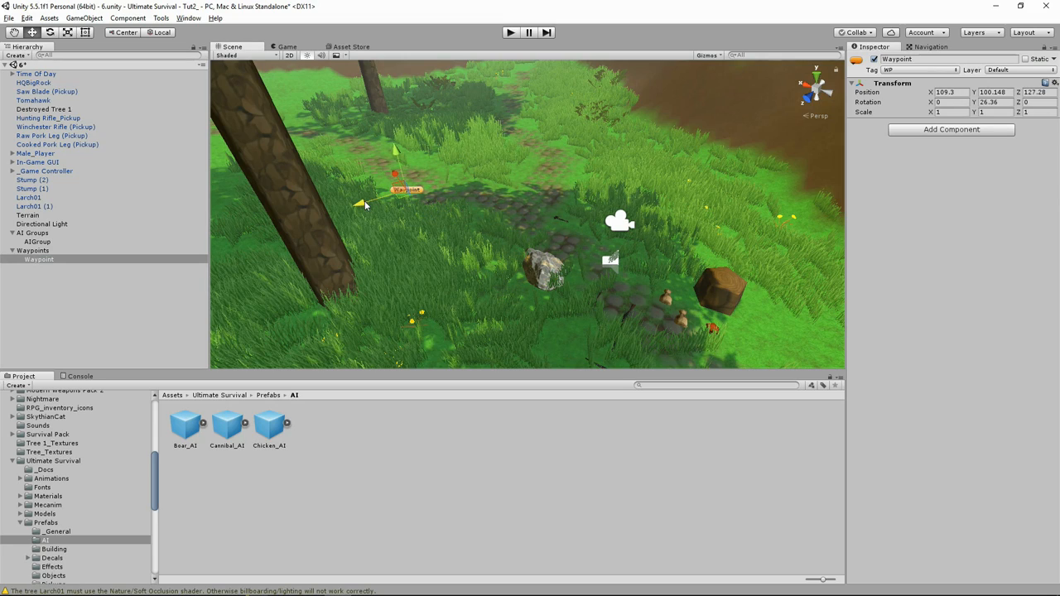
- Duplicate Waypoint and move the copy across the grass to about X 121.84, Z 128.65
right_click(37, 261)
click(66, 307)
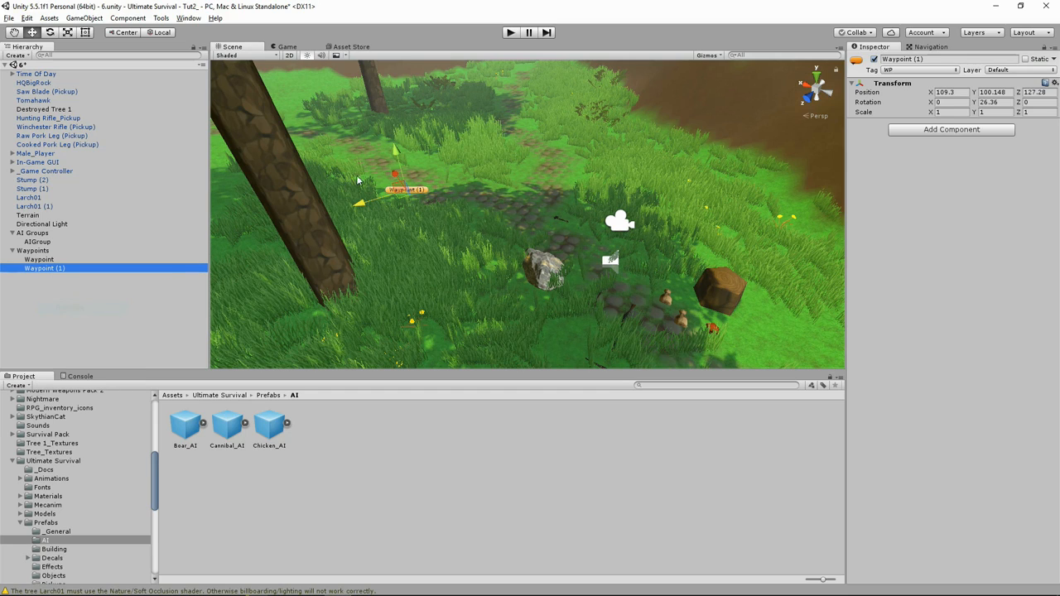
key(q)
drag(422, 154, 420, 261)
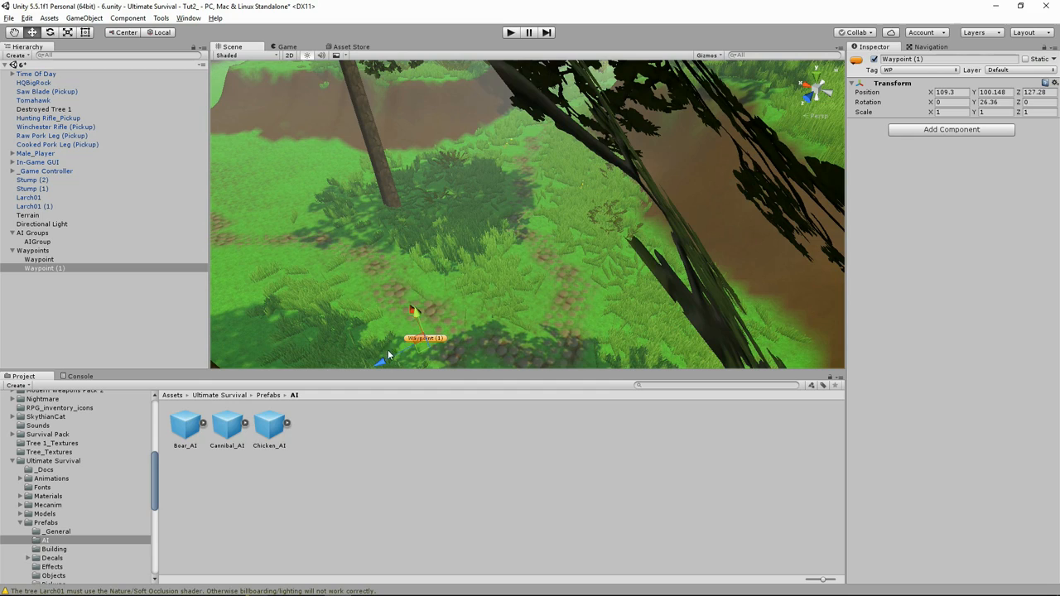
drag(389, 361, 265, 244)
middle_drag(357, 209, 423, 235)
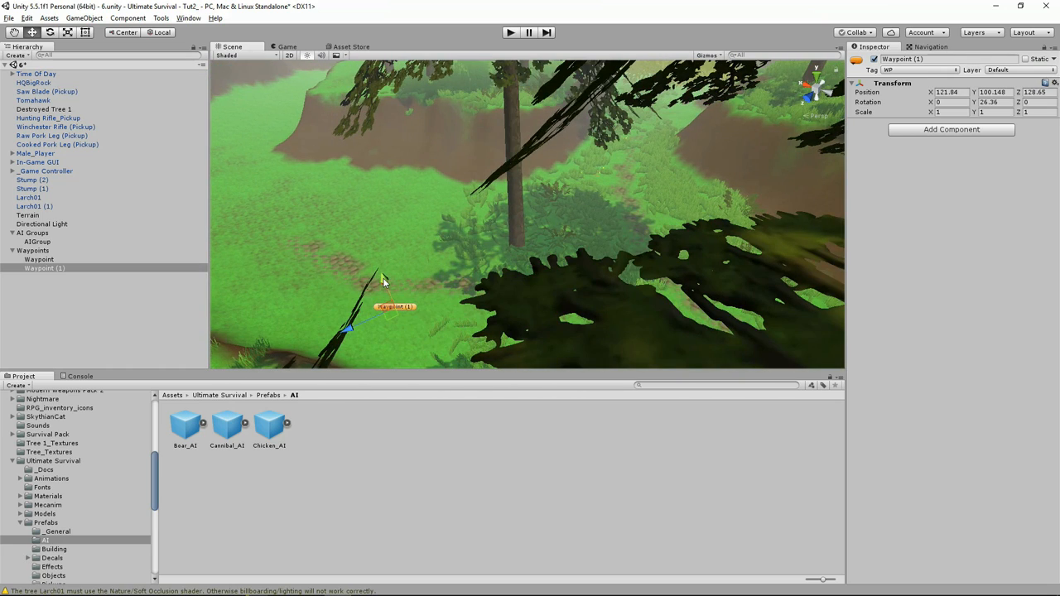
- Move Waypoint (1) farther out into the grassy valley, to about X 165.72, Y 100.13, Z 107.83
drag(384, 284, 322, 169)
key(ctrl+z)
drag(352, 331, 336, 338)
middle_drag(298, 296, 394, 297)
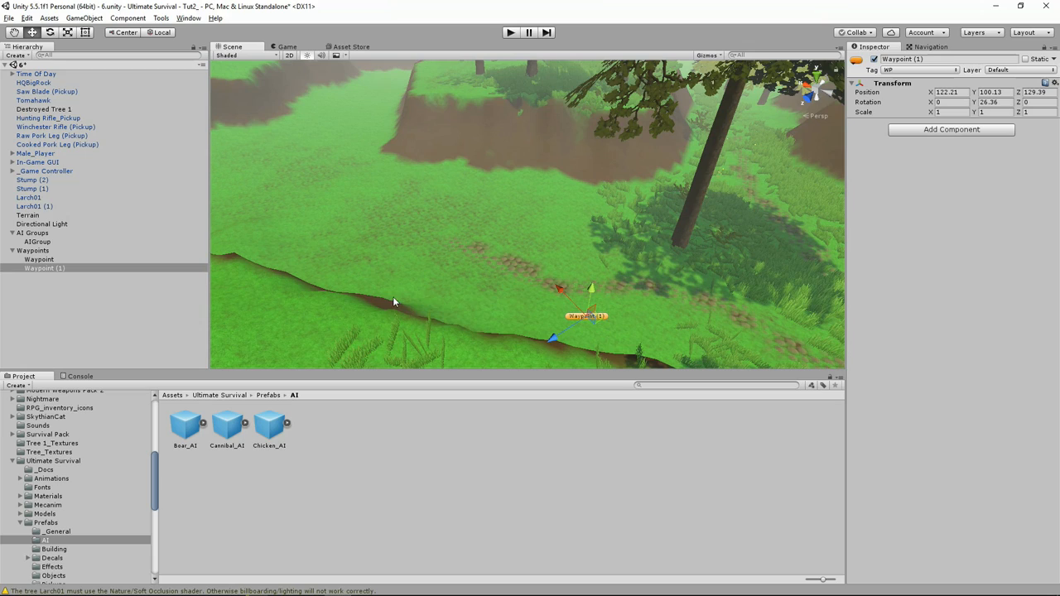
drag(559, 289, 305, 70)
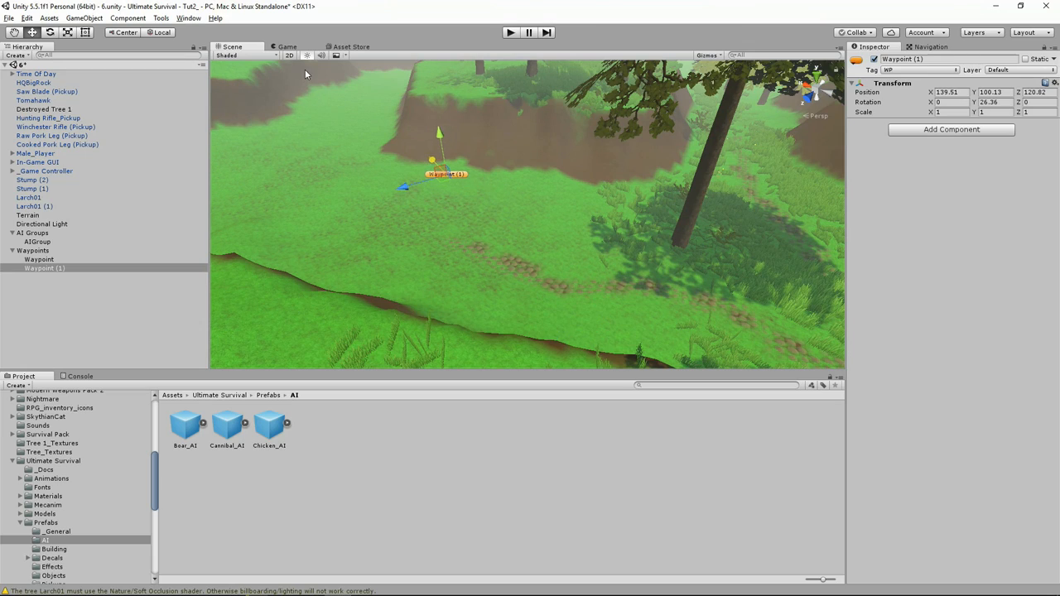
drag(418, 147, 305, 62)
key(f)
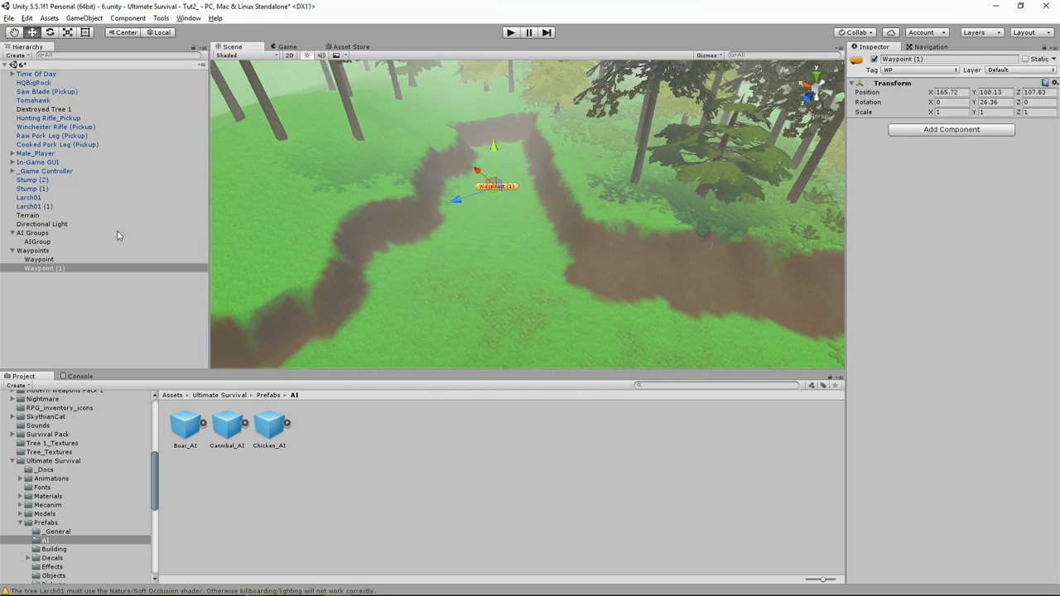
- Duplicate Waypoint (1) and move Waypoint (2) into the forest at about X 112, Z -0.6
right_click(50, 270)
click(99, 317)
scroll(608, 208, down, 2)
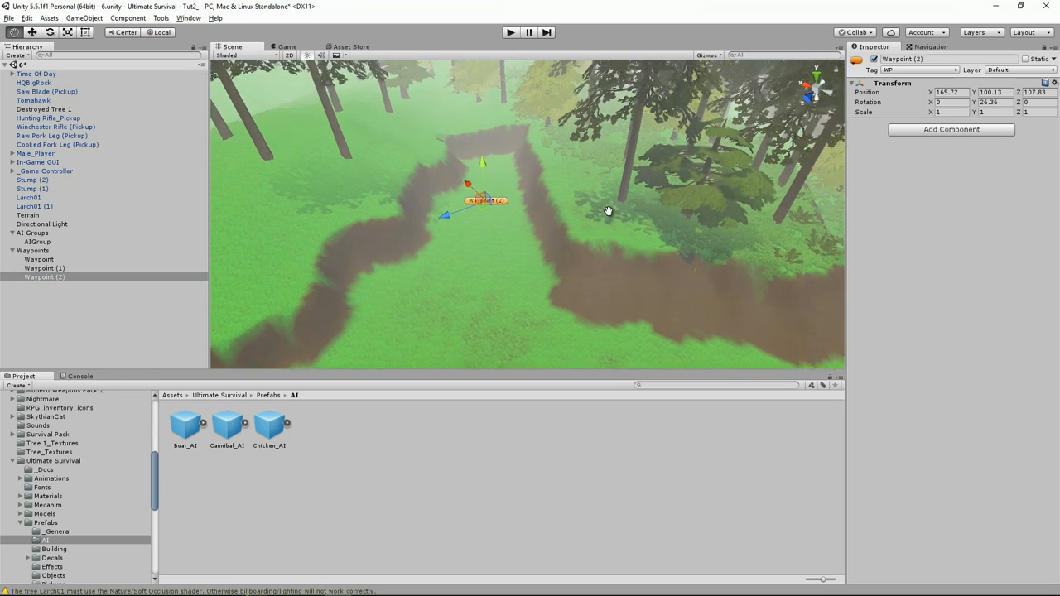
middle_drag(607, 208, 440, 297)
drag(392, 303, 626, 194)
middle_drag(626, 194, 381, 346)
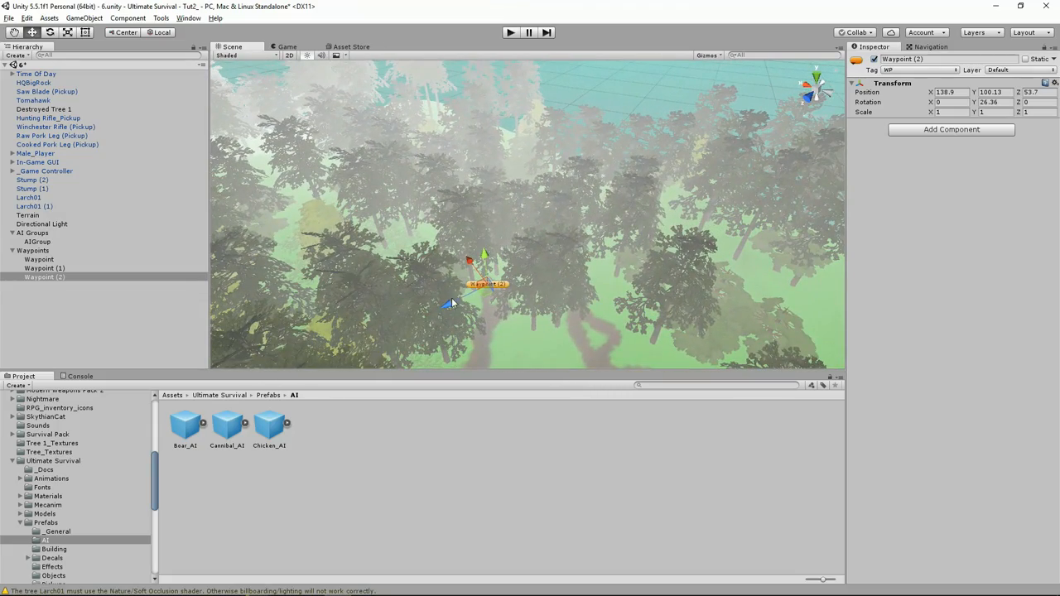
drag(451, 304, 654, 235)
- Examine the forest, clearing and dirt paths around Waypoint (2) to judge its placement on the terrain
scroll(654, 235, up, 5)
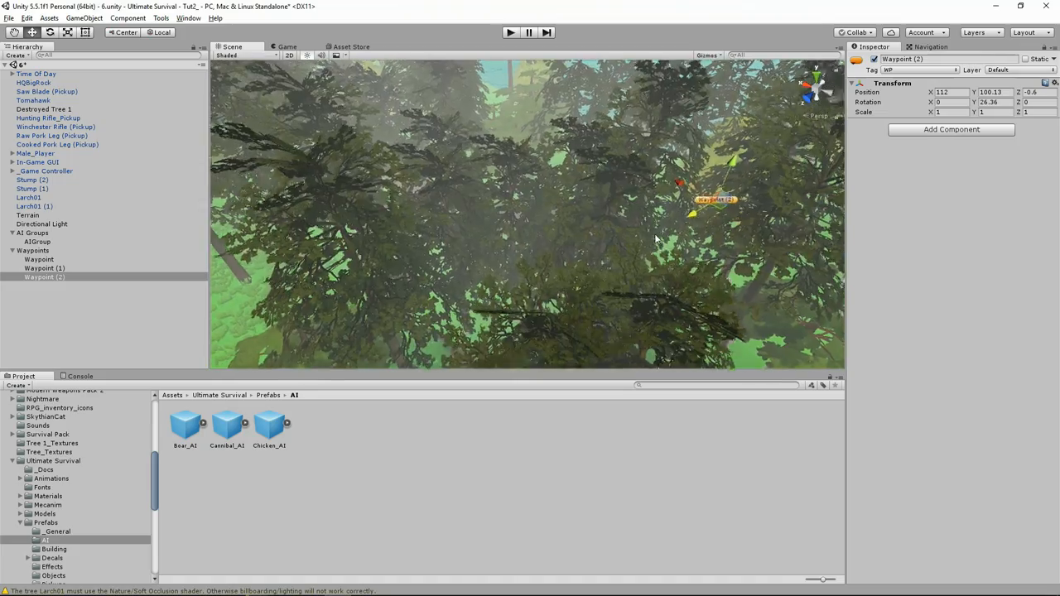
scroll(655, 239, up, 3)
middle_drag(732, 194, 451, 259)
middle_drag(666, 194, 435, 258)
middle_drag(571, 217, 444, 253)
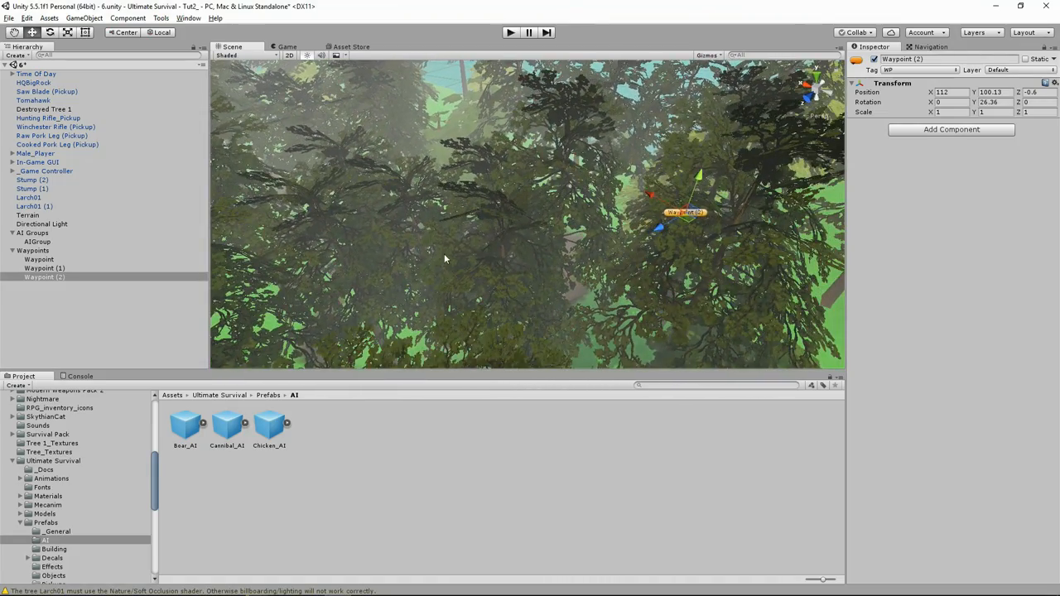
middle_drag(613, 173, 579, 201)
middle_drag(685, 169, 489, 244)
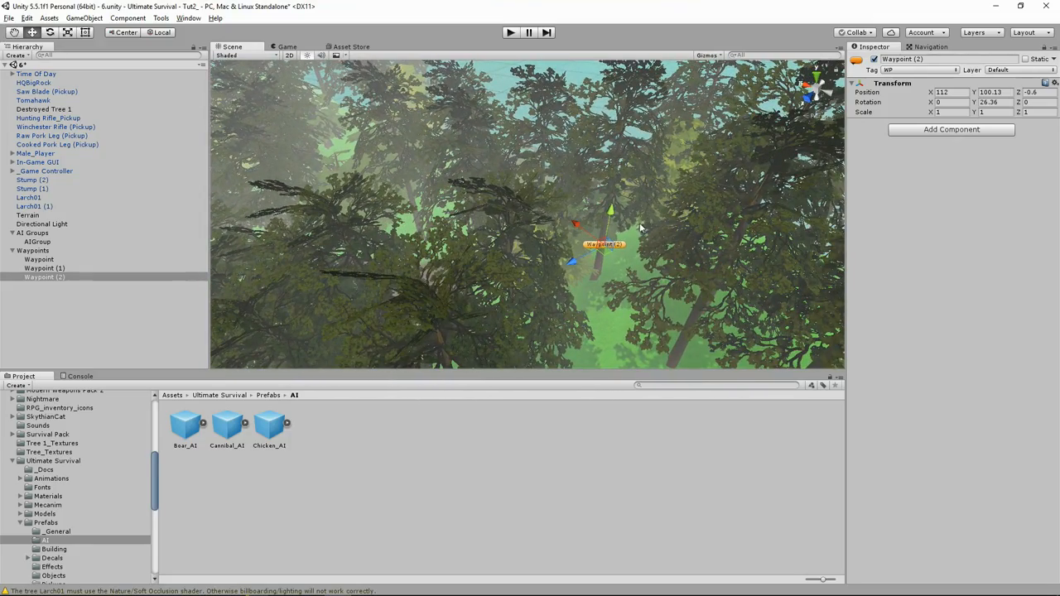
middle_drag(623, 252, 504, 246)
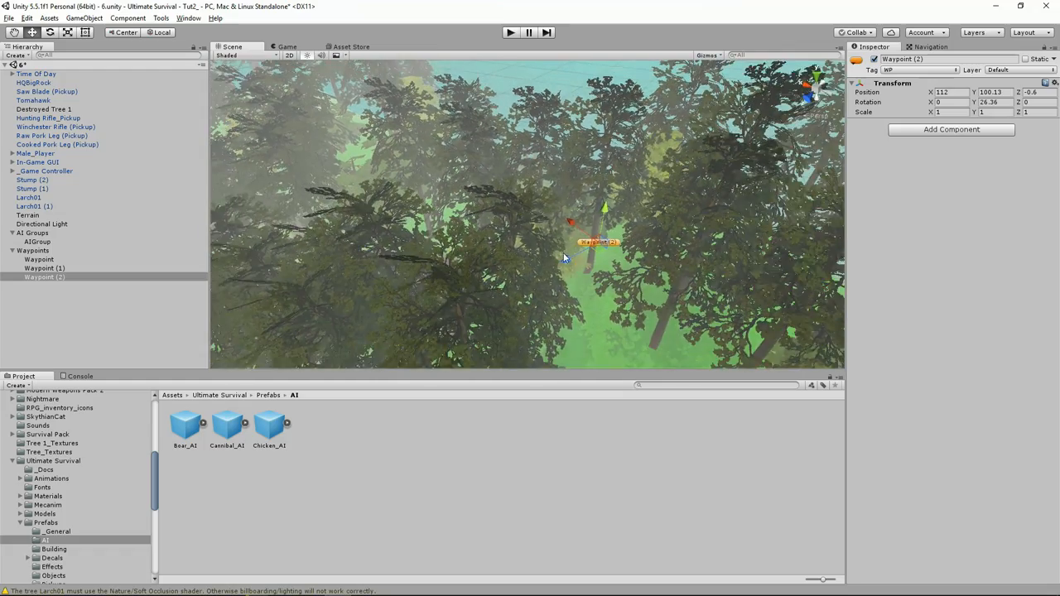
right_drag(504, 246, 471, 321)
middle_drag(460, 264, 539, 208)
scroll(527, 240, down, 3)
scroll(522, 251, down, 3)
scroll(542, 192, up, 5)
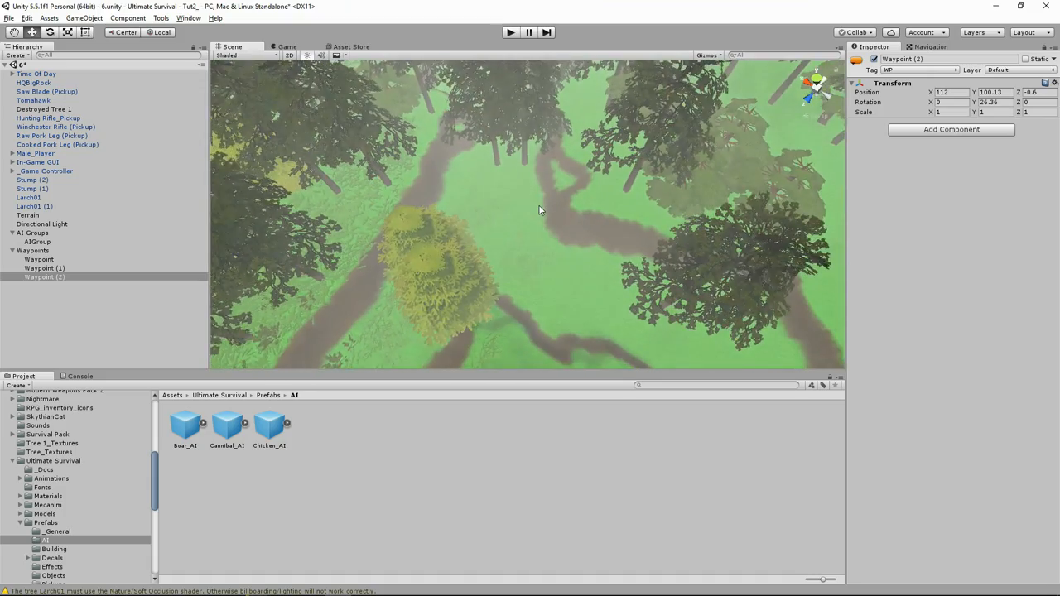
scroll(538, 211, up, 8)
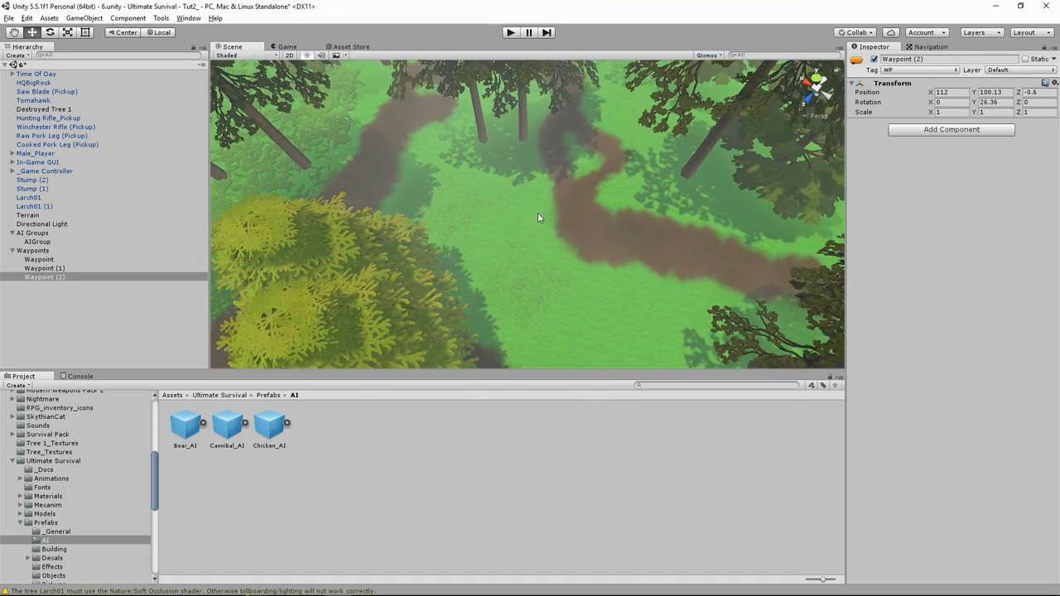
scroll(539, 226, down, 4)
mouse_move(540, 234)
alt+mouse_down()
mouse_move(550, 186)
mouse_move(553, 239)
mouse_move(556, 229)
alt+mouse_up()
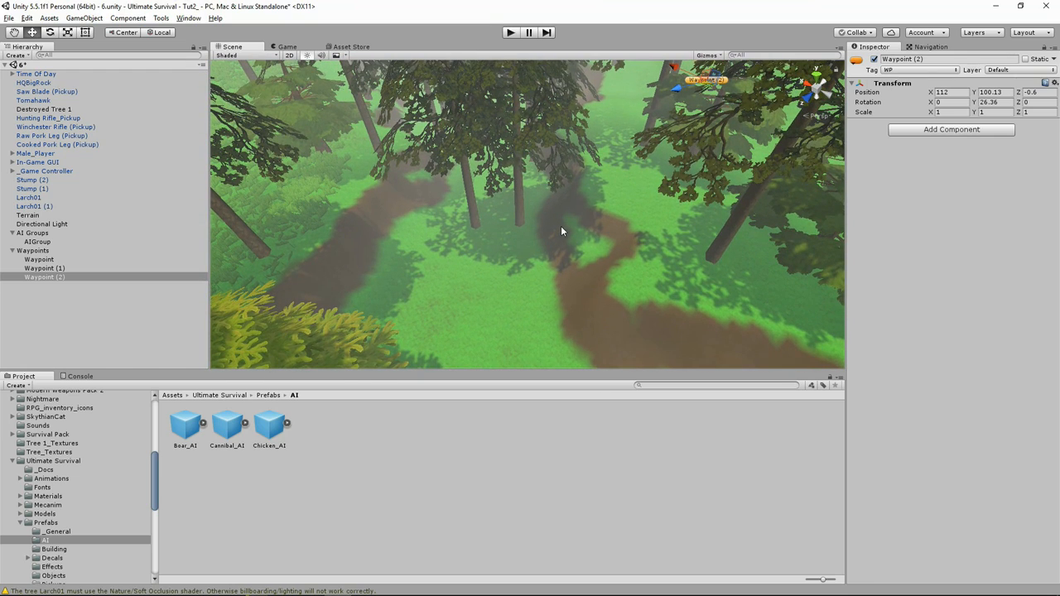